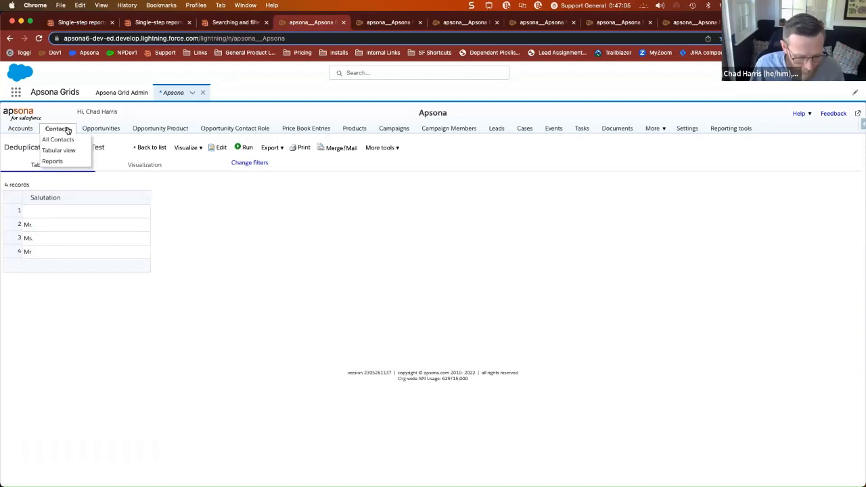
Add the Account object's Account Name field as a column to the Deduplication and Metric Test report, saving and running it
left_click(215, 148)
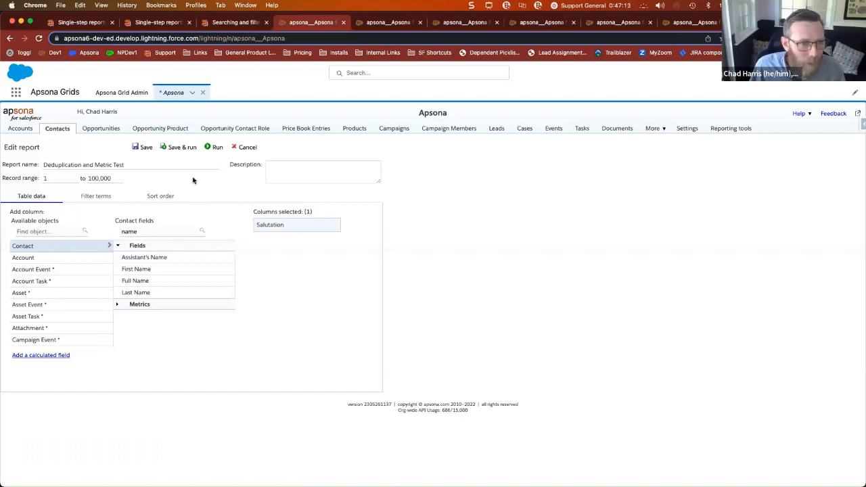
left_click(177, 148)
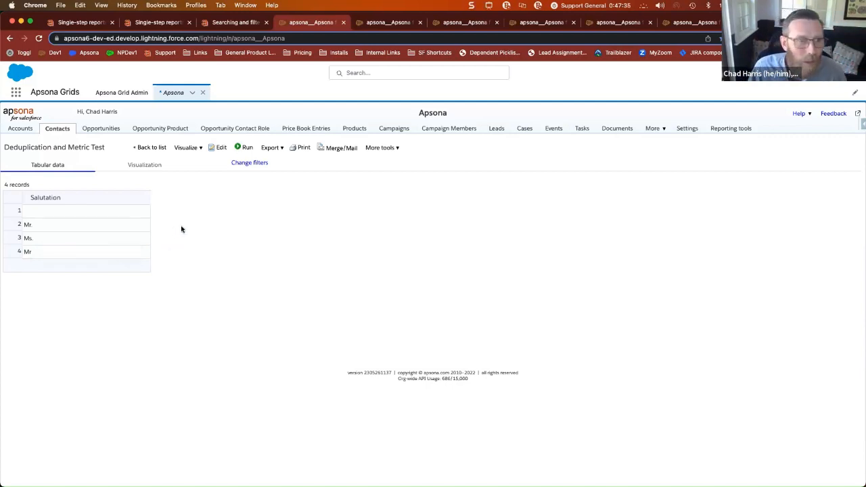
left_click(218, 147)
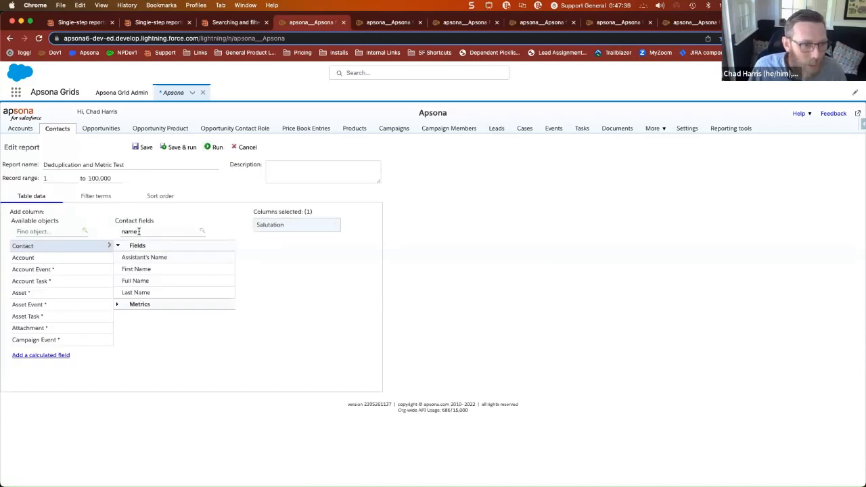
left_click(79, 261)
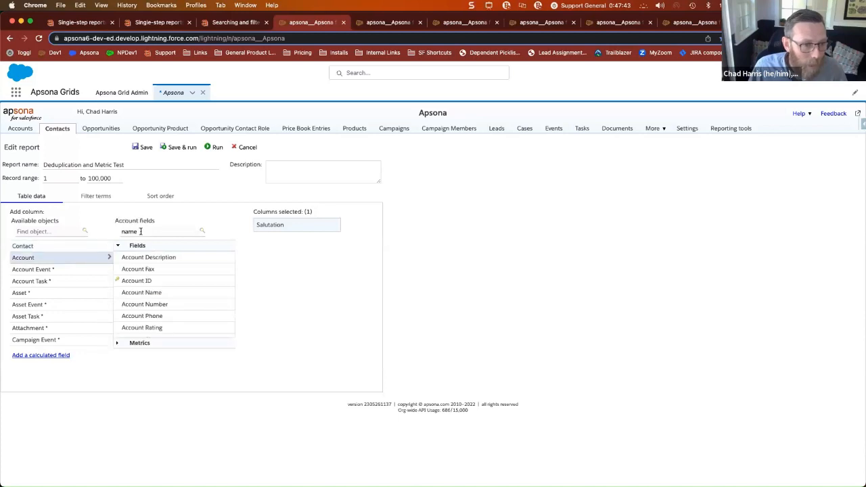
left_click(176, 292)
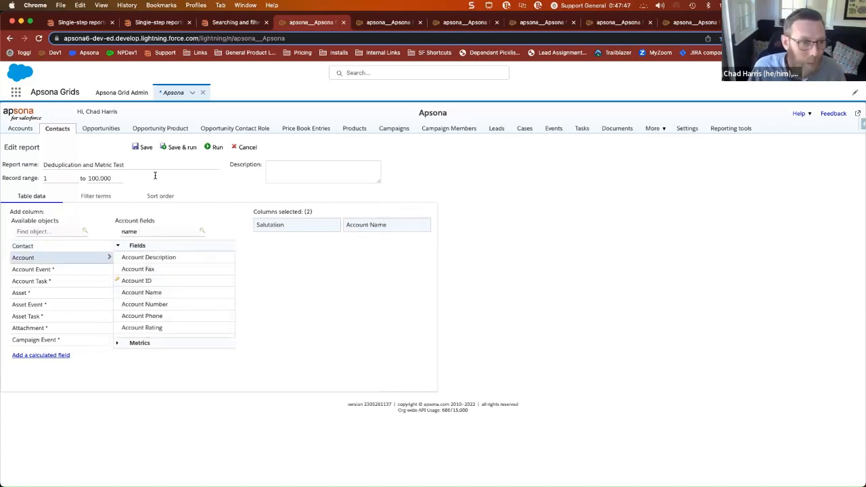
left_click(178, 147)
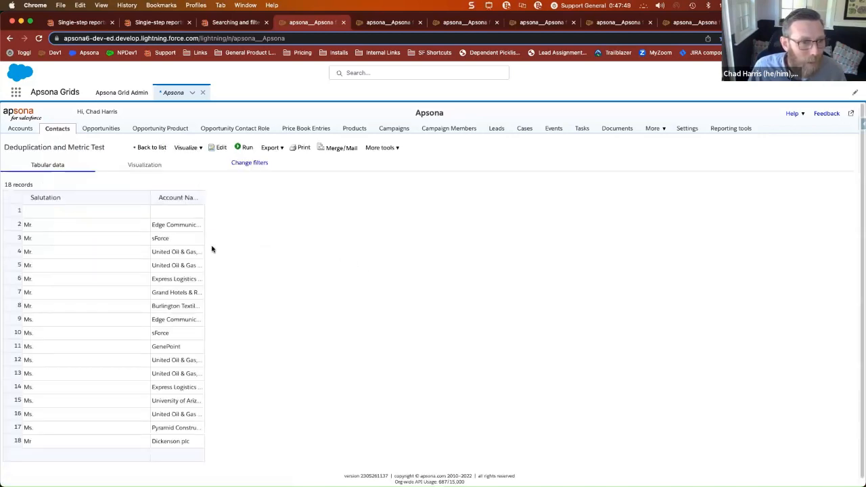
Widen the Account Name column in the report results and sort the rows by it in ascending order
left_click_drag(203, 197, 341, 201)
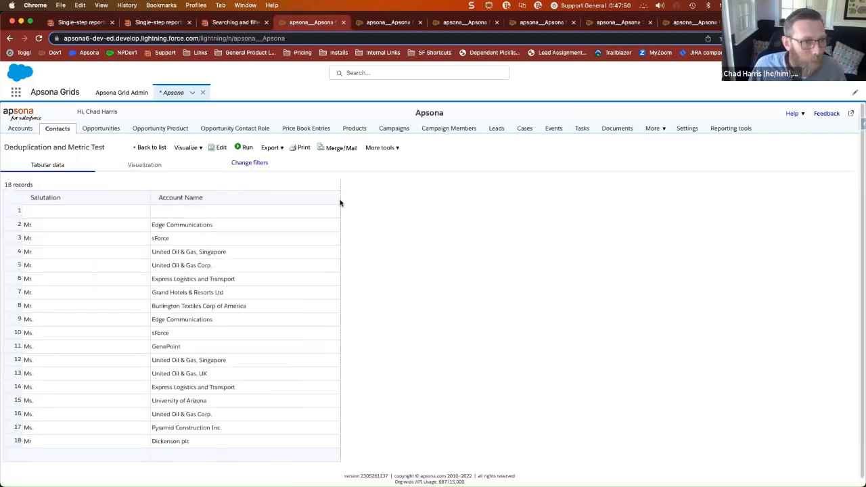
scroll(237, 321, "down", 1)
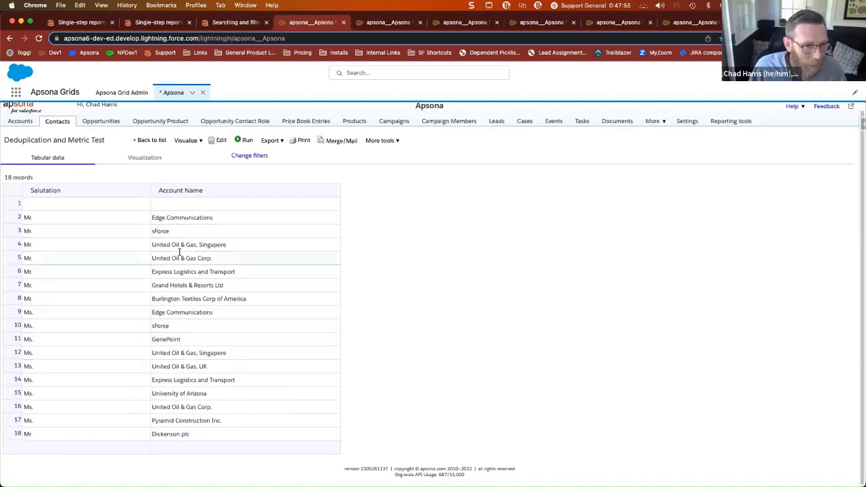
left_click(180, 190)
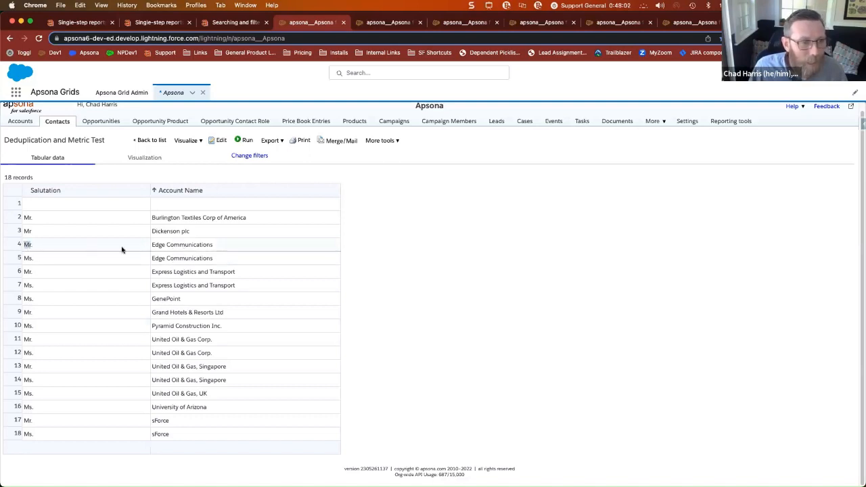
double_click(31, 259)
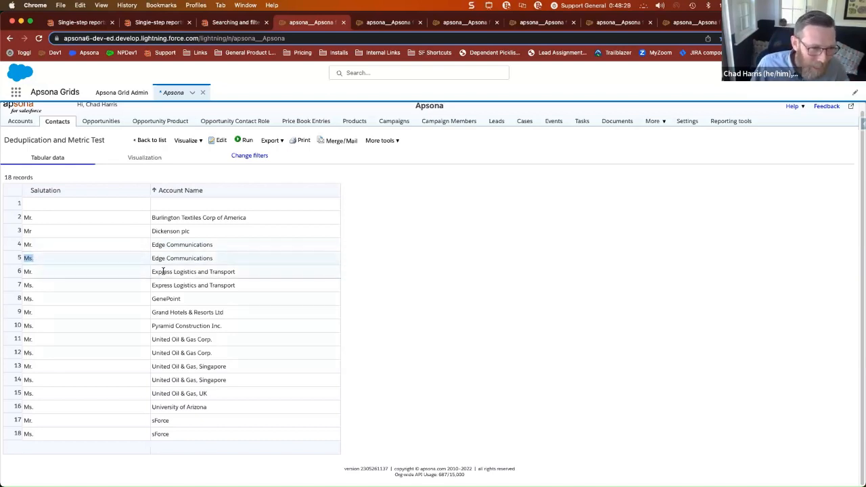
Insert the contact's Full Name column between Salutation and Account Name, then save and run the report sorted ascending by Account Name
left_click(214, 140)
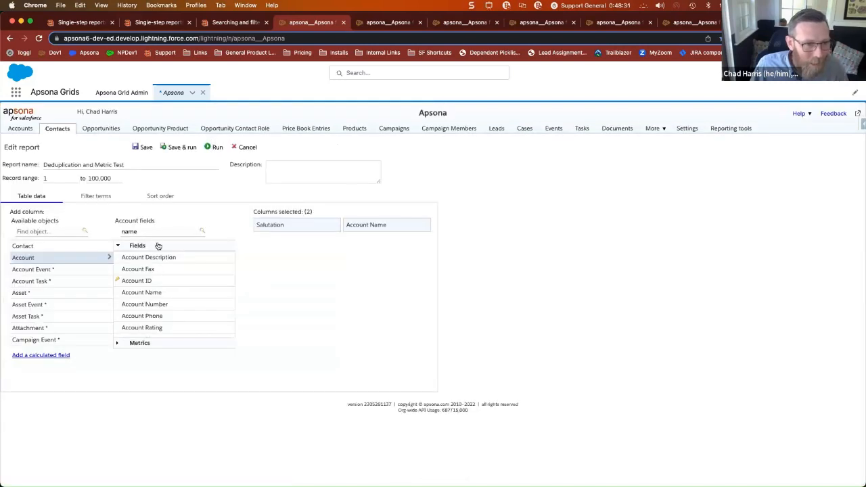
left_click(71, 247)
left_click_drag(138, 233, 107, 234)
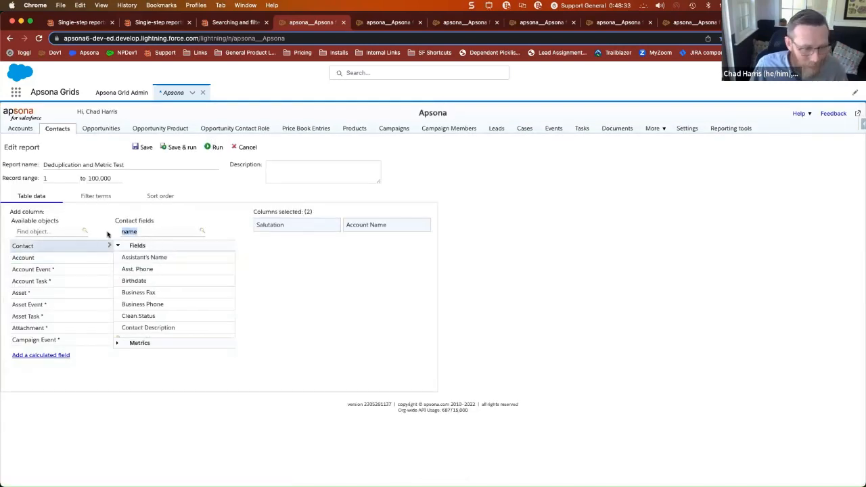
type("full")
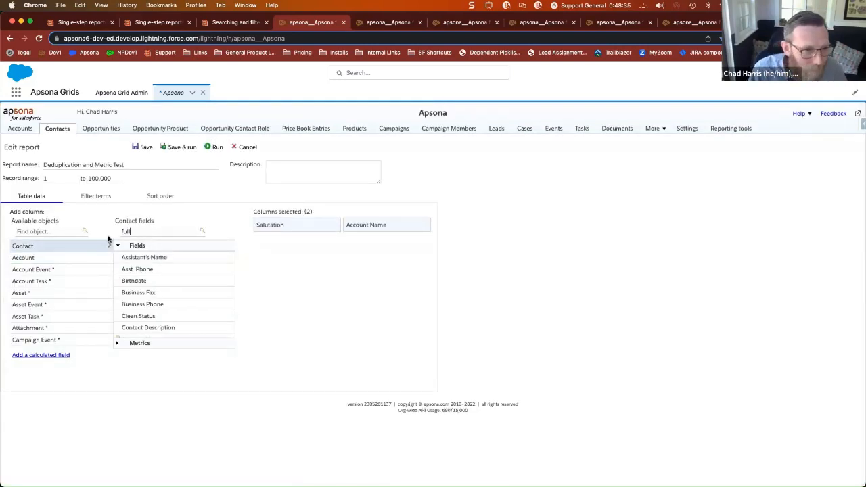
left_click_drag(145, 256, 359, 230)
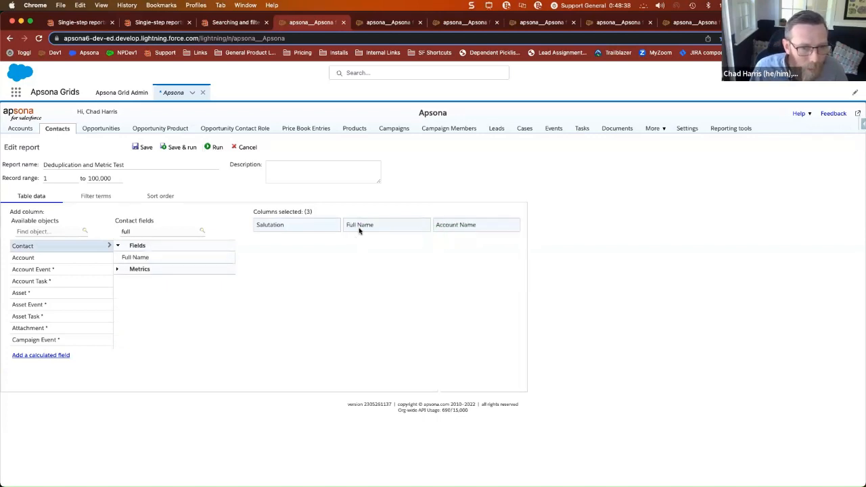
left_click(177, 147)
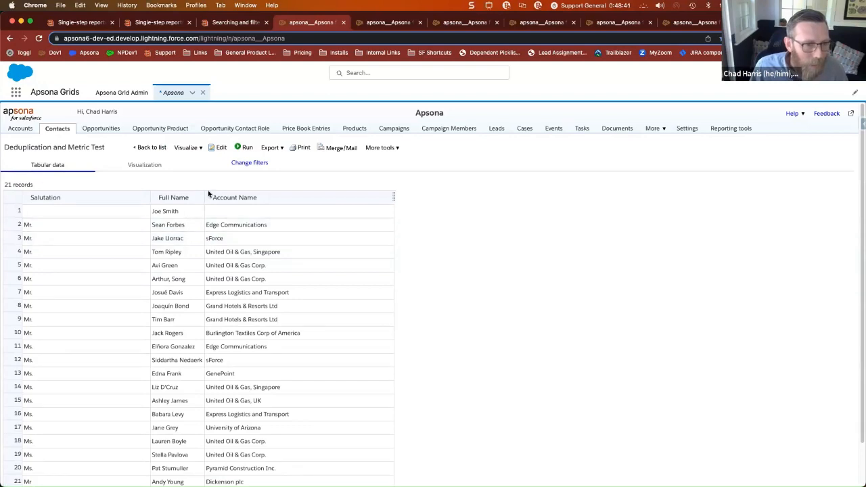
left_click(219, 197)
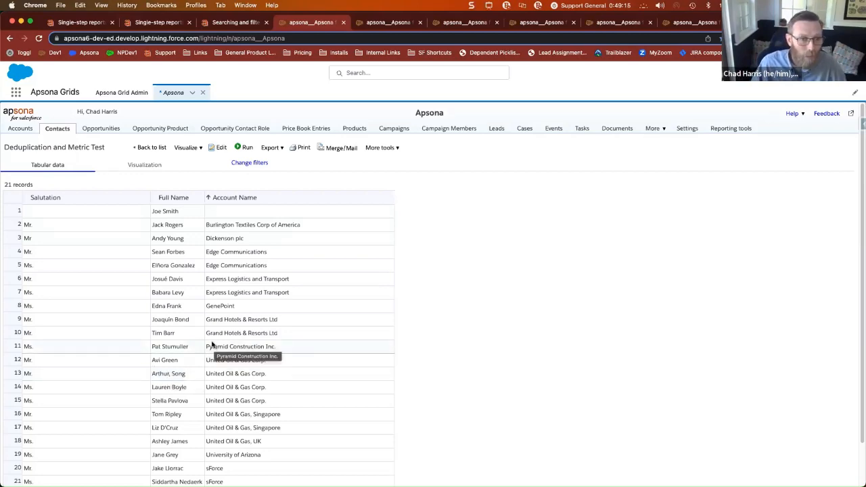
key("ctrl+Right")
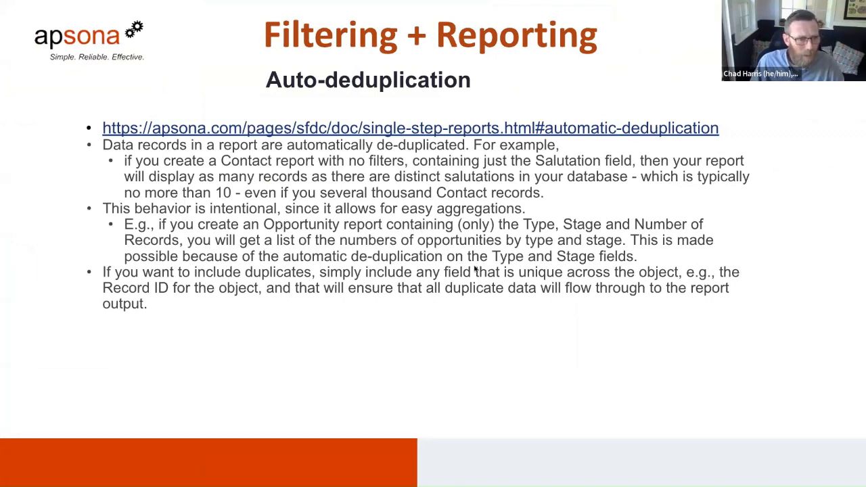
key("ctrl+Left")
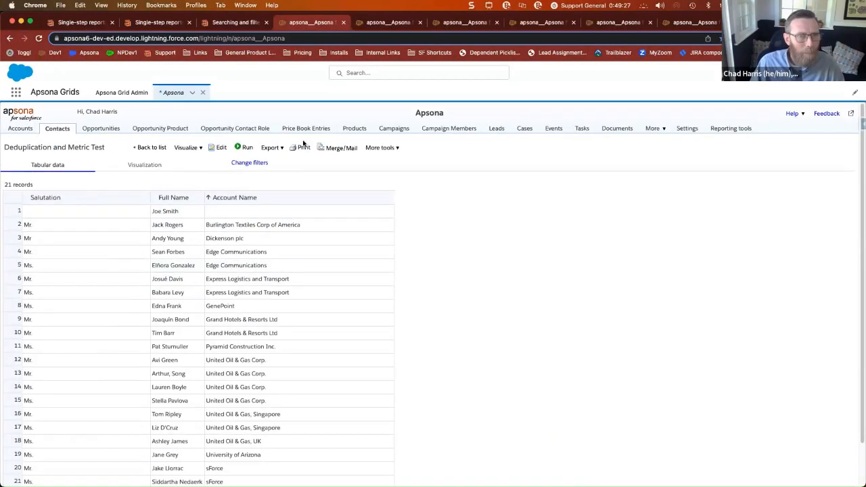
left_click(389, 22)
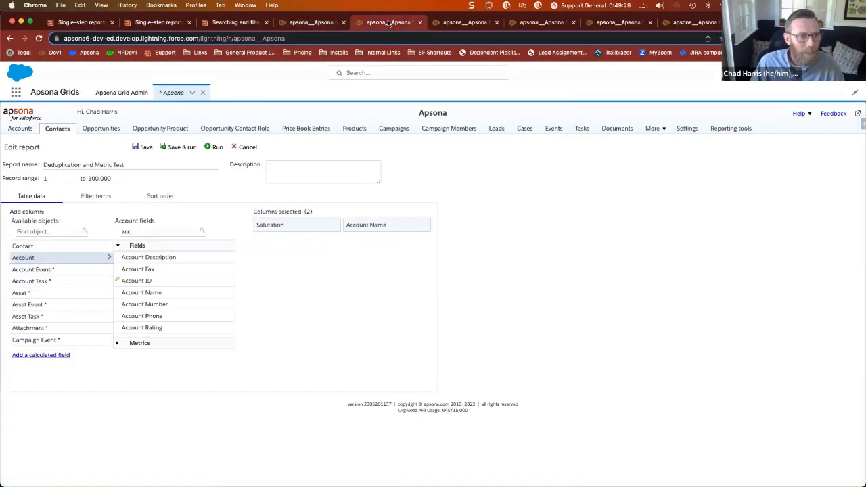
left_click(458, 24)
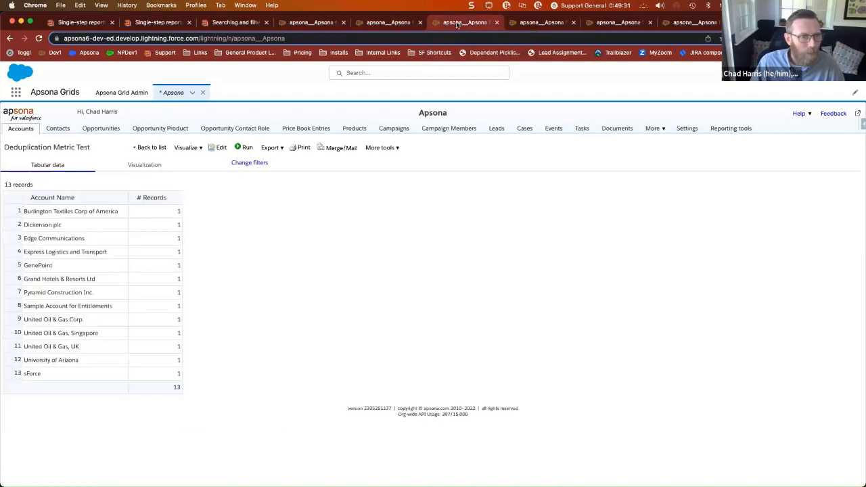
left_click(316, 23)
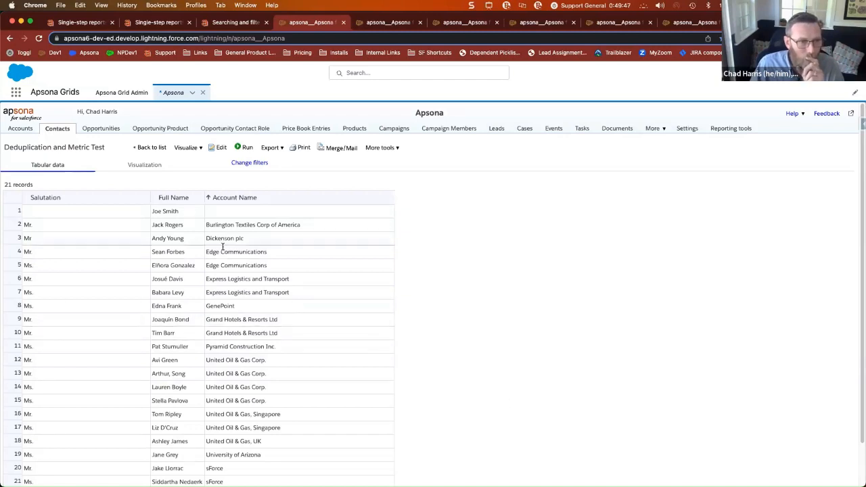
Create an Accounts report named Test with Account Name as its only column, save and run it, and widen that column
left_click(371, 24)
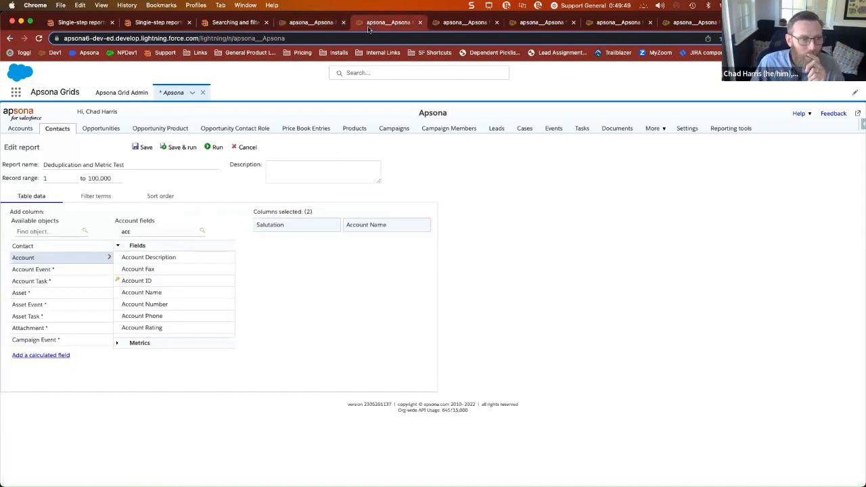
left_click(27, 131)
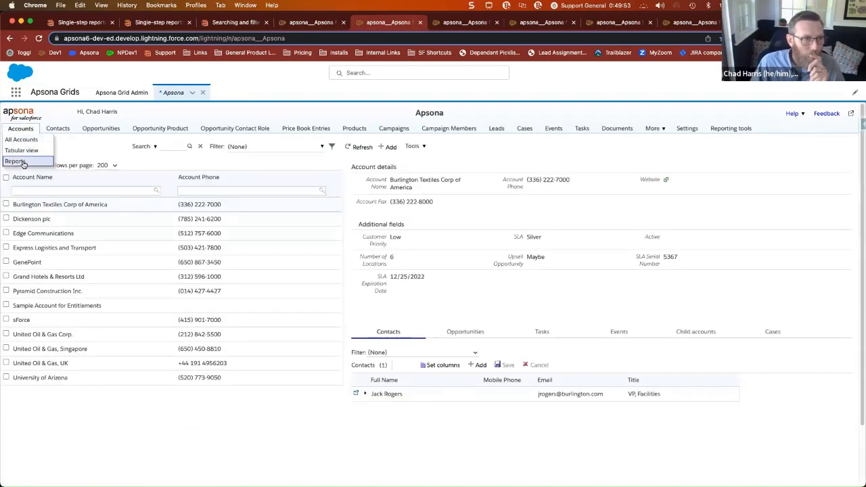
left_click(23, 162)
left_click(143, 147)
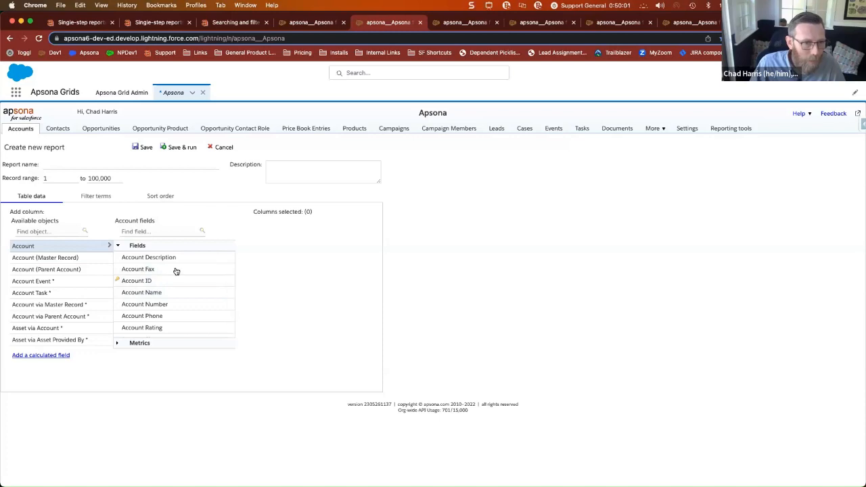
left_click(147, 292)
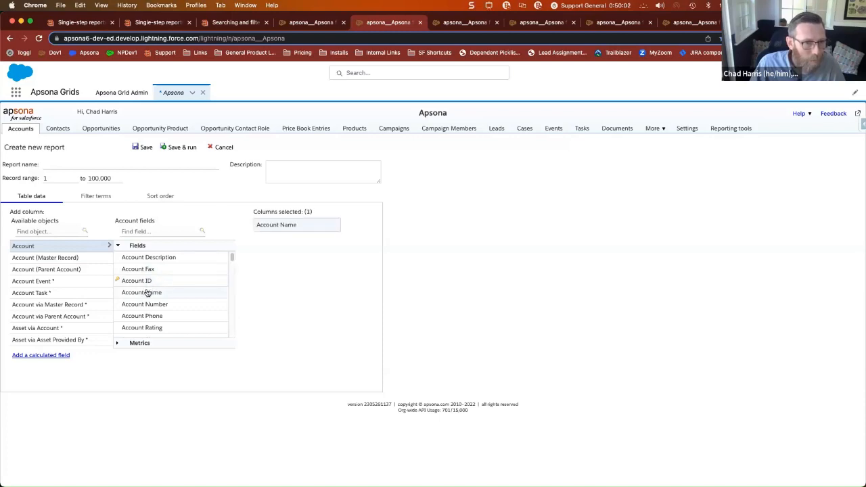
left_click(173, 149)
left_click(111, 164)
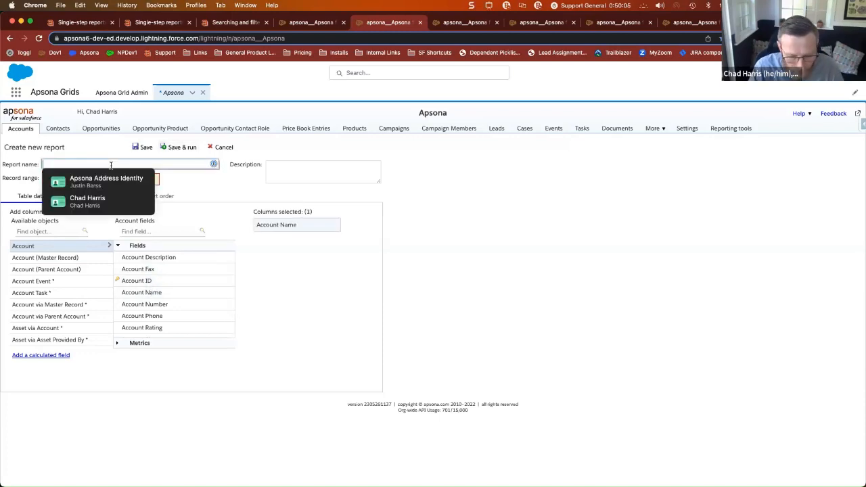
type("Test")
left_click(174, 148)
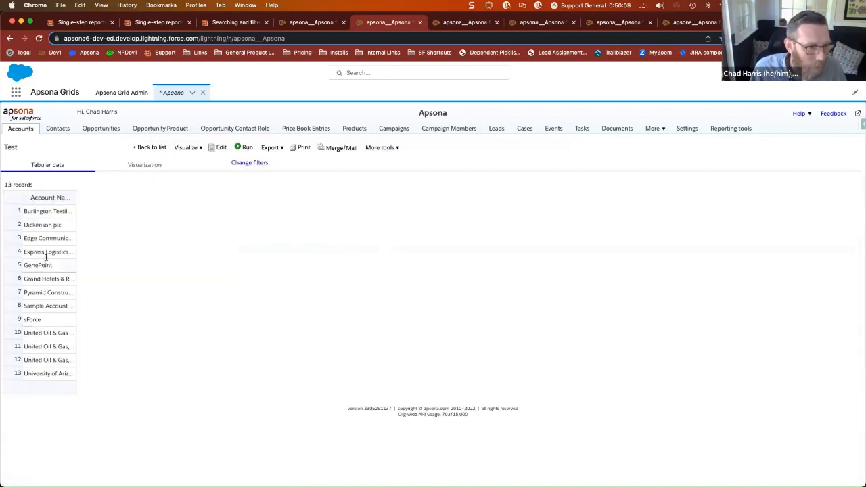
left_click_drag(75, 197, 167, 210)
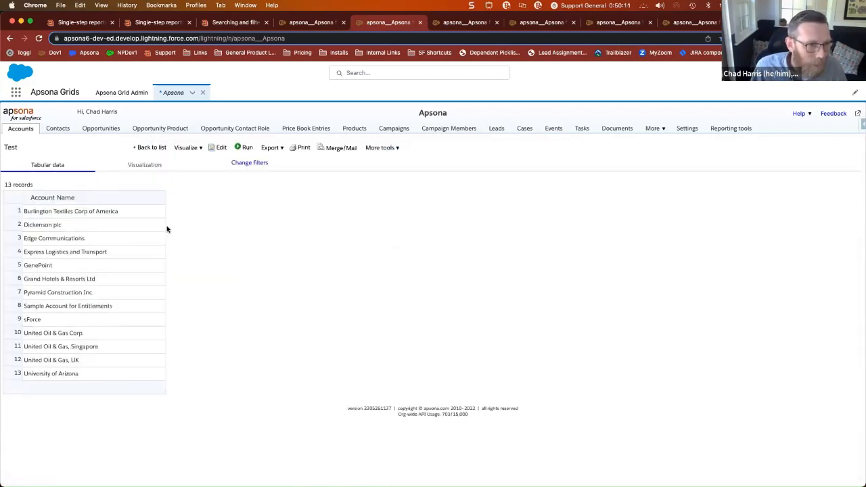
Add the Opportunity ID field to the Test report, save and run it, and widen the Opportunity ID column
left_click(211, 148)
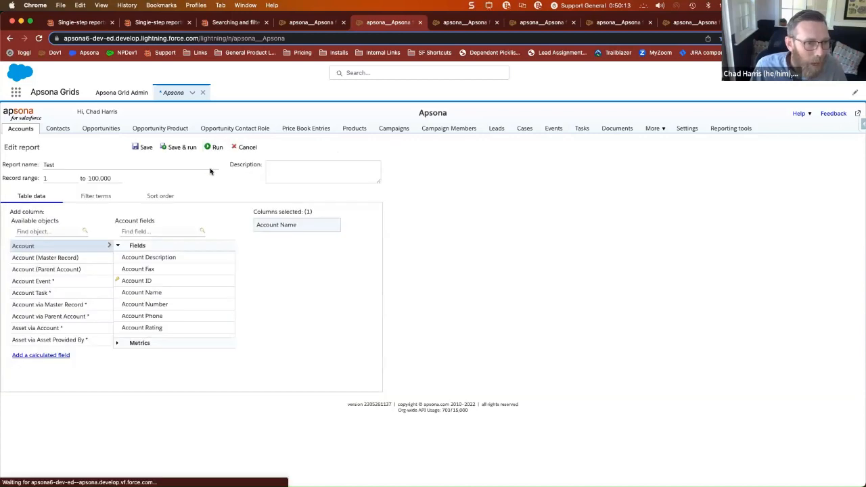
left_click(42, 232)
type("opp")
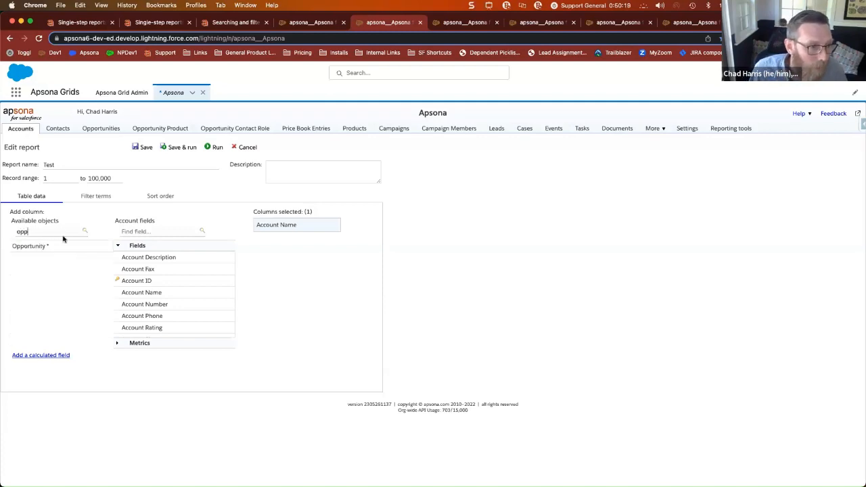
left_click(60, 246)
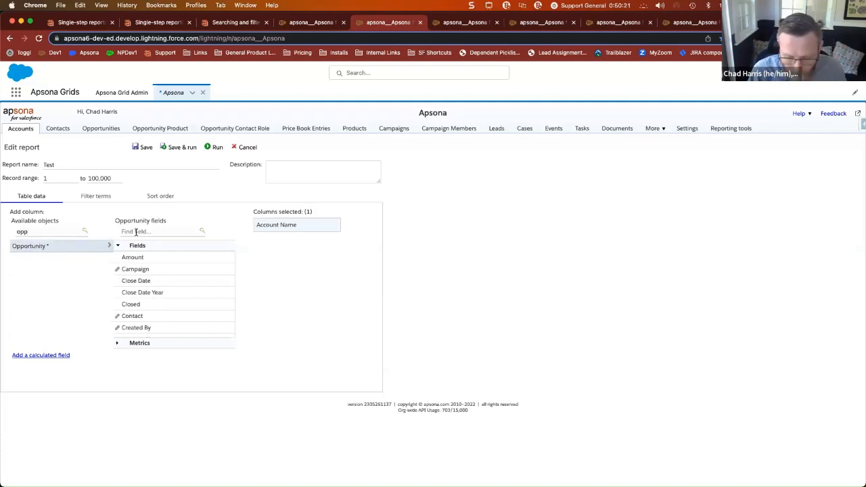
type("id")
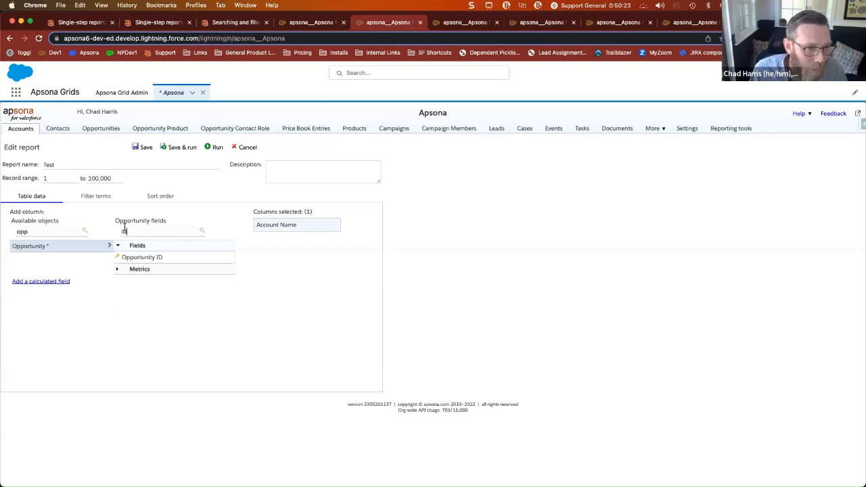
left_click(153, 260)
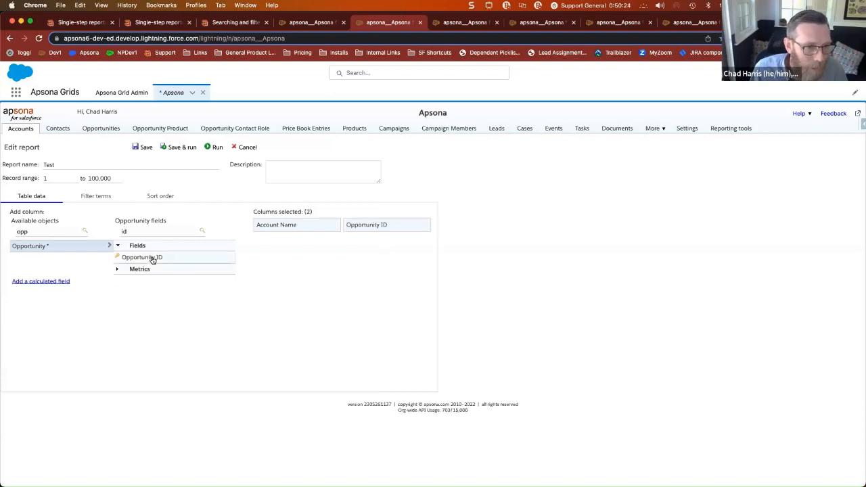
left_click(183, 149)
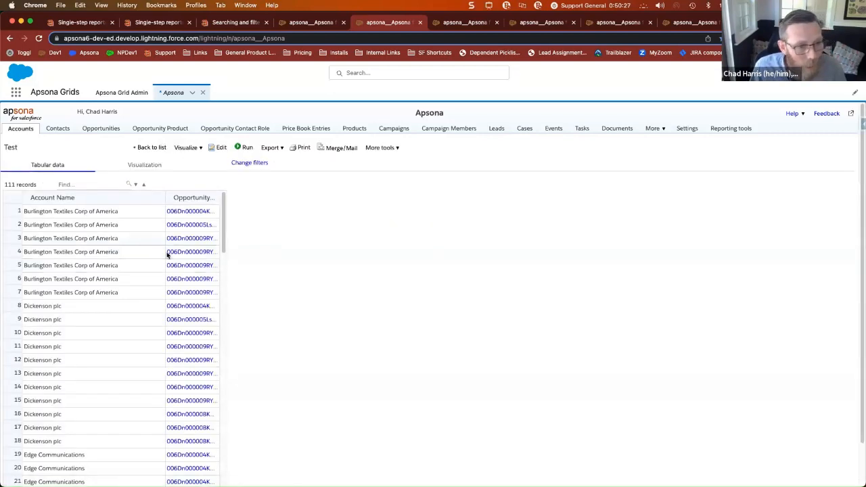
left_click_drag(217, 197, 310, 197)
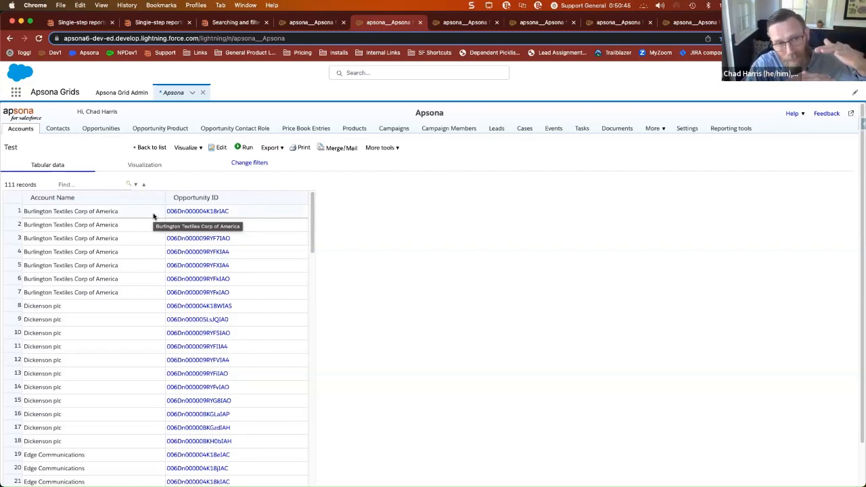
Start a new Opportunities report and name it test
left_click(107, 130)
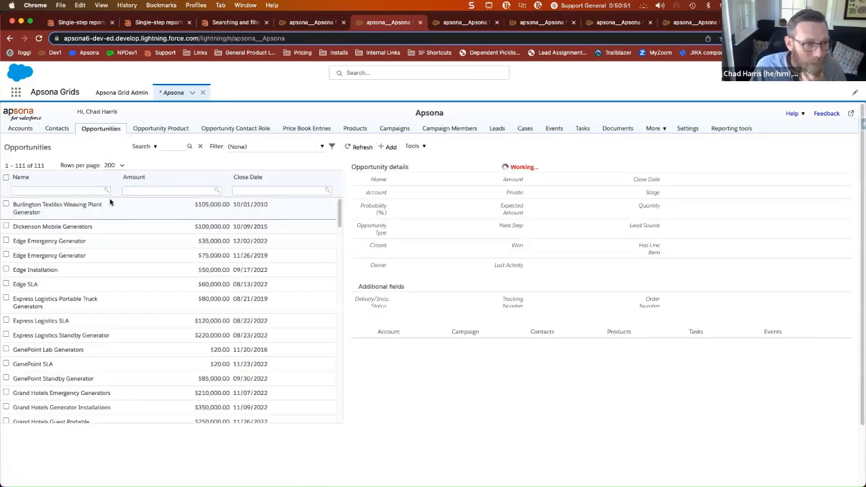
left_click(91, 183)
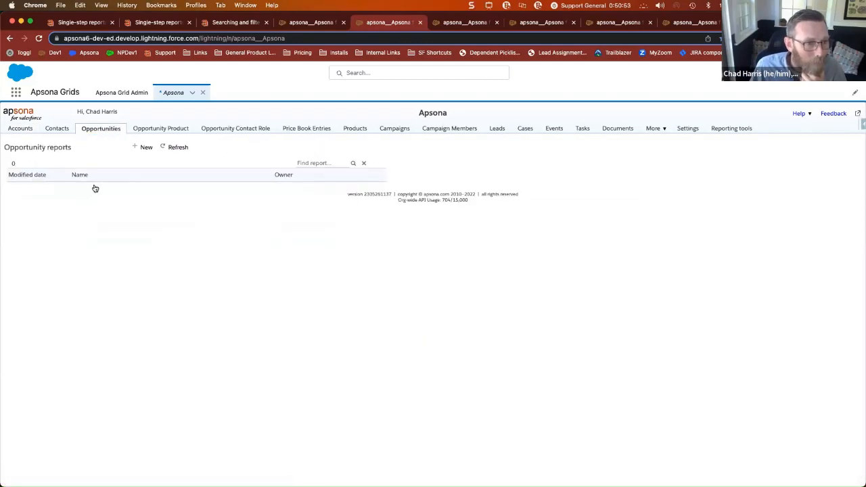
left_click(143, 155)
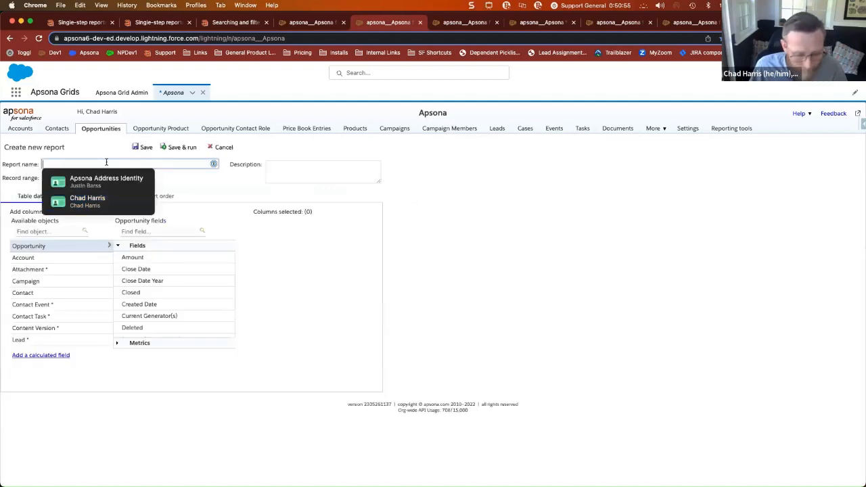
type("test")
left_click(213, 190)
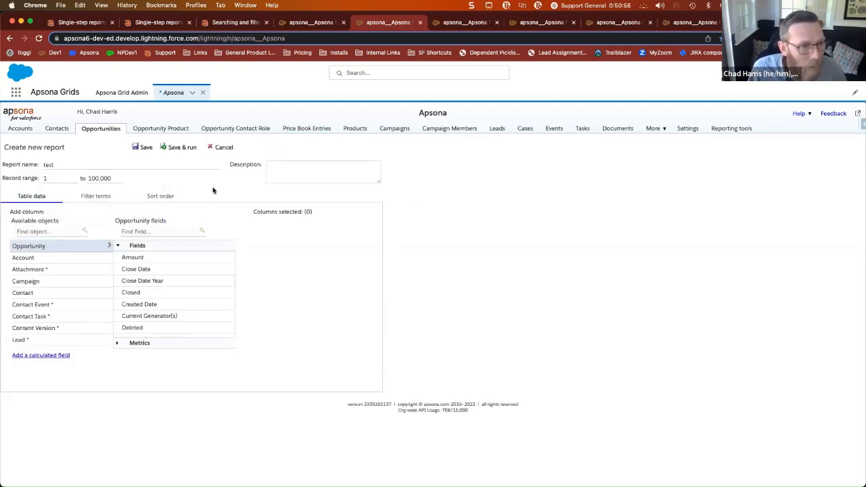
left_click(143, 231)
type("id")
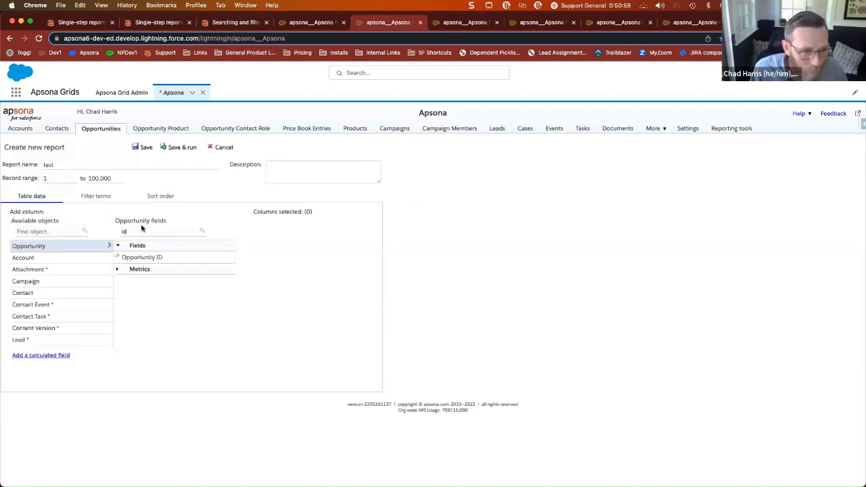
key("BackSpace")
key("BackSpace")
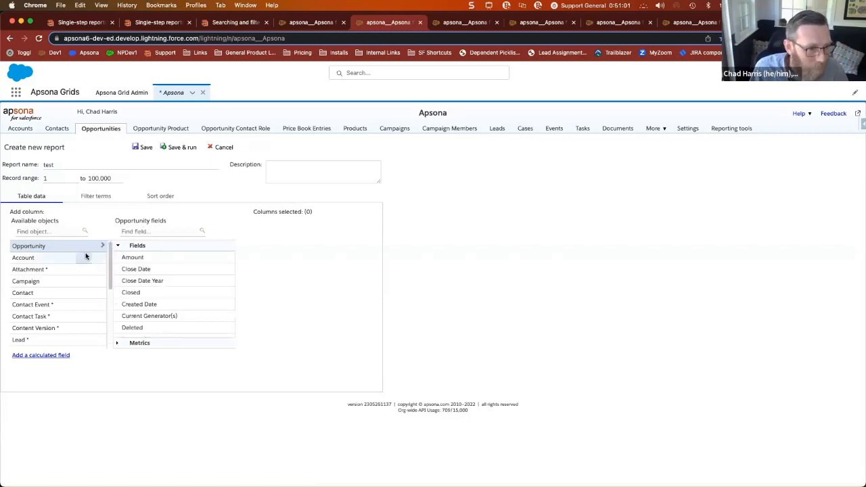
Add the Account object's Account Name as the only column, save and run the test report, and widen that column
left_click(82, 257)
type("nam")
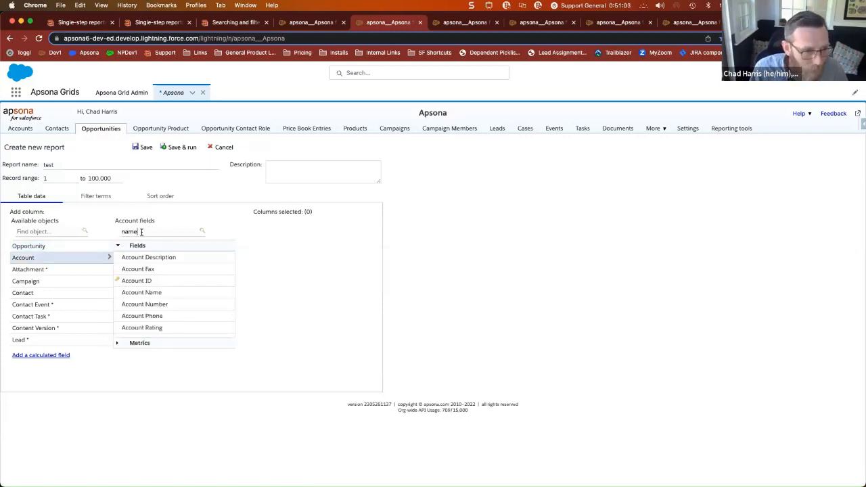
type("e")
left_click(157, 260)
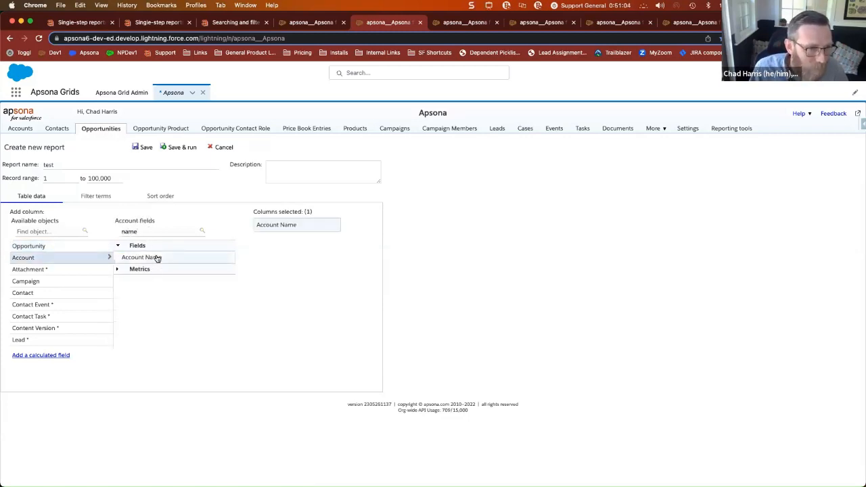
left_click(178, 147)
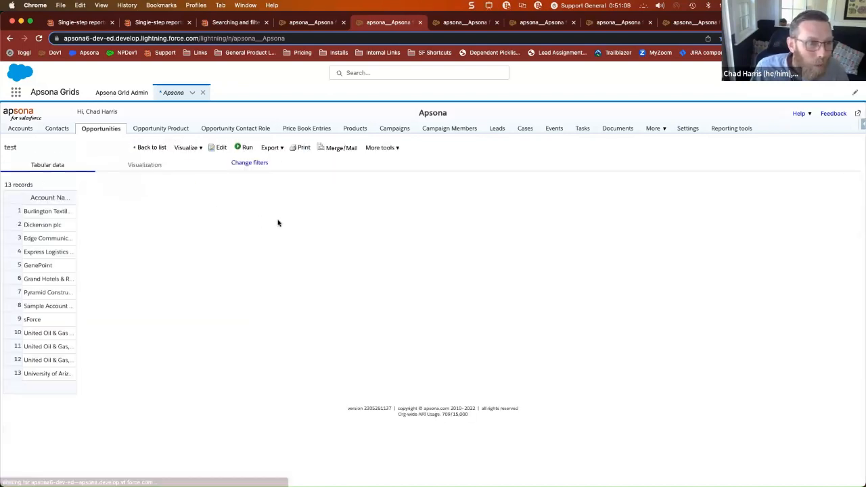
left_click_drag(76, 197, 201, 215)
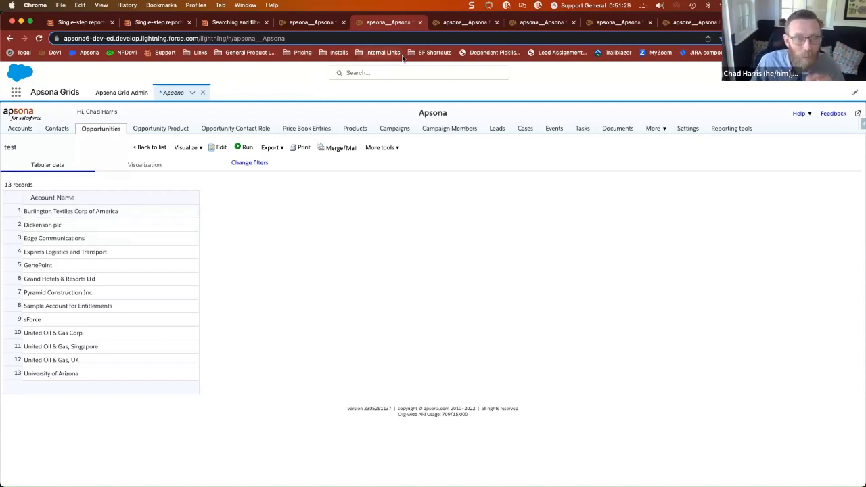
Open the Deduplication Metric Test report and examine the # Records value for each account
left_click(476, 22)
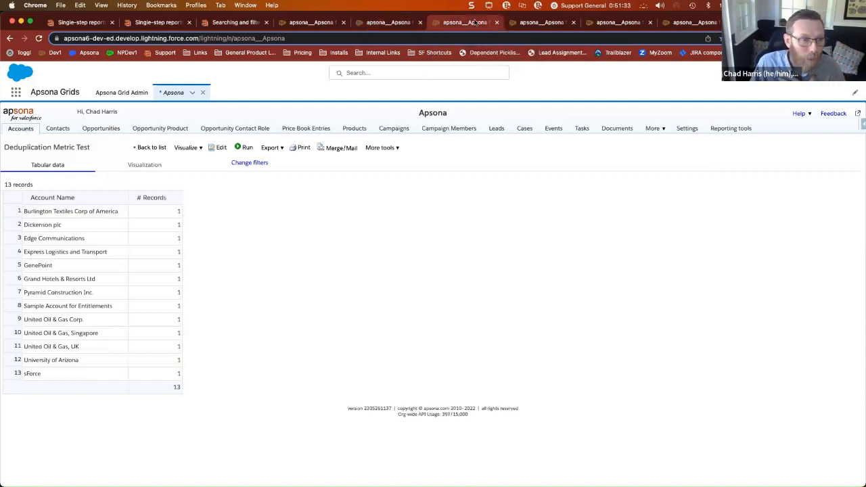
left_click(532, 22)
left_click(479, 20)
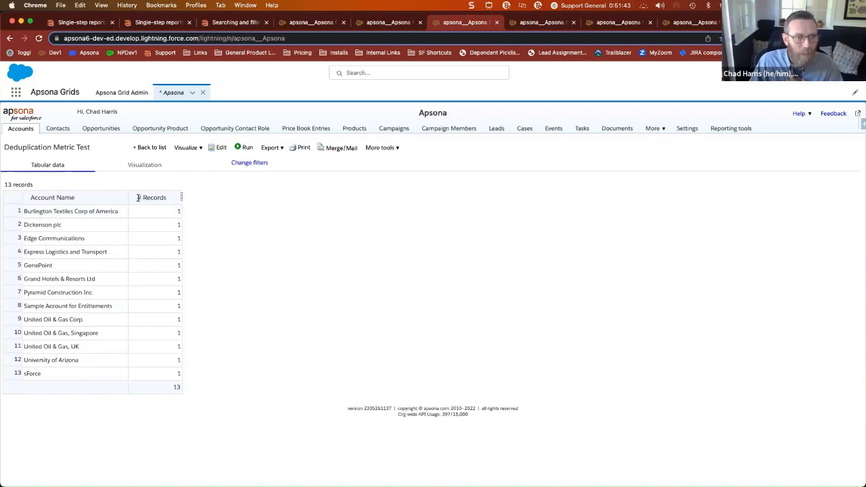
left_click_drag(137, 197, 175, 199)
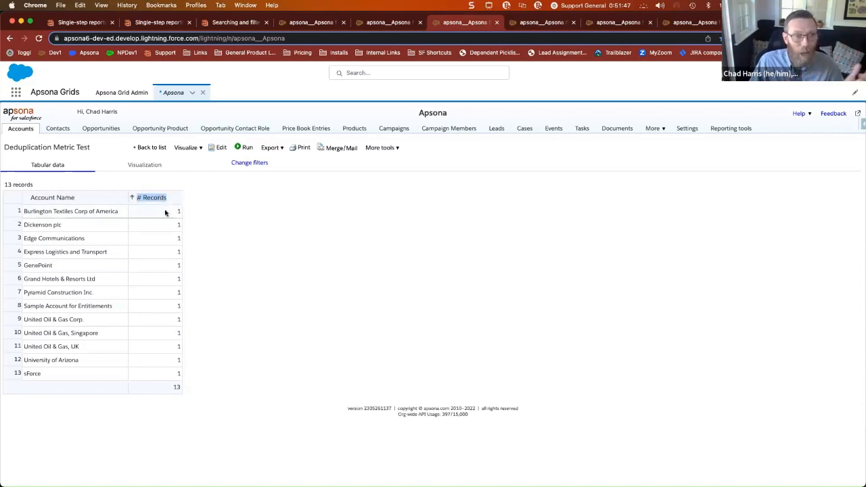
left_click(116, 212)
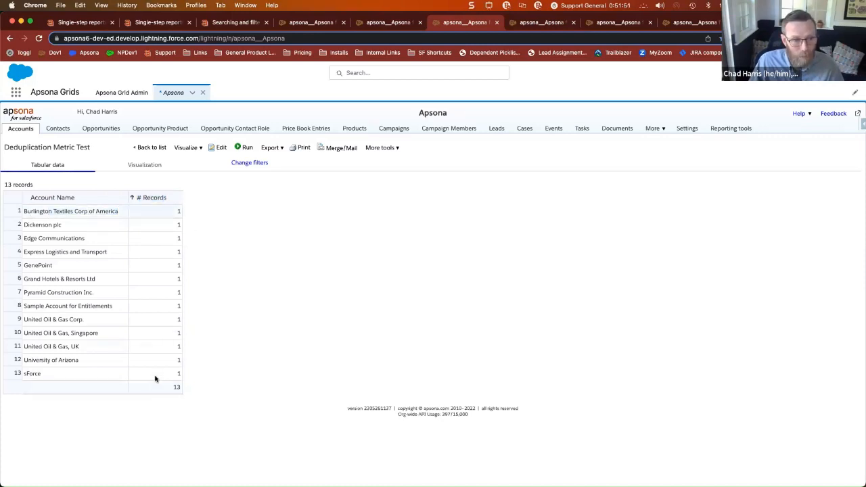
Compare the # Records per account in the Deduplication comparison to Account contact report with the Deduplication Metric Test report
left_click(533, 25)
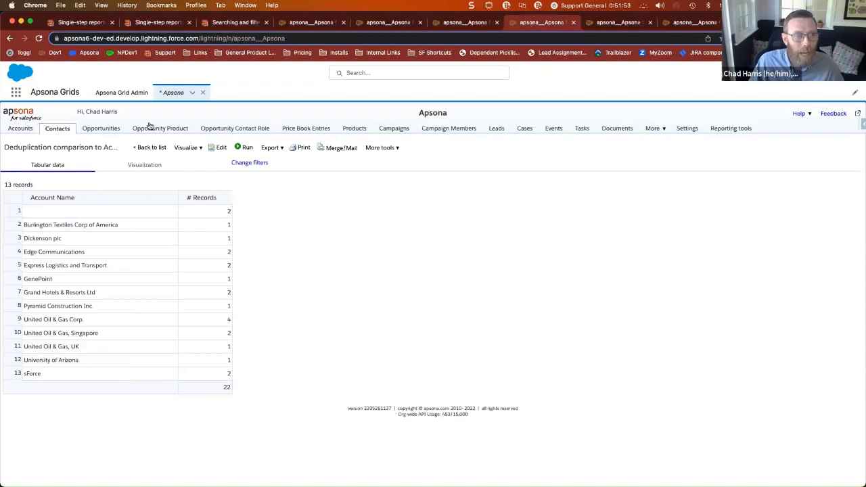
mouse_move(60, 129)
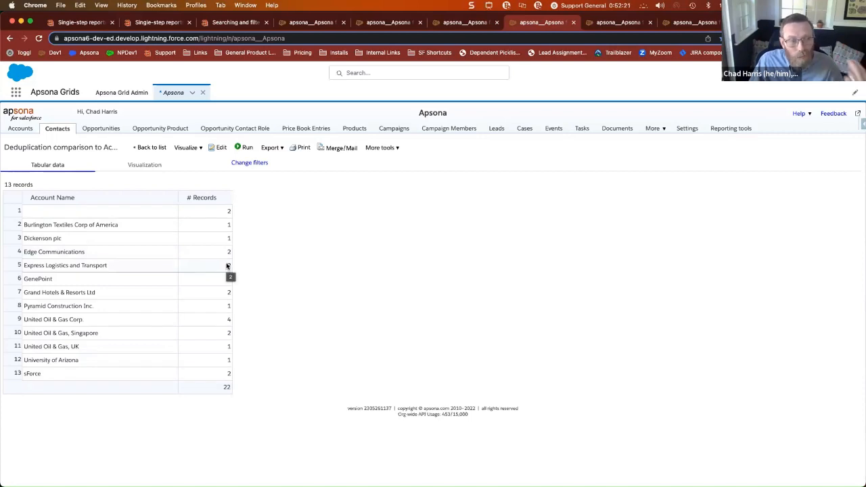
left_click_drag(91, 255, 26, 252)
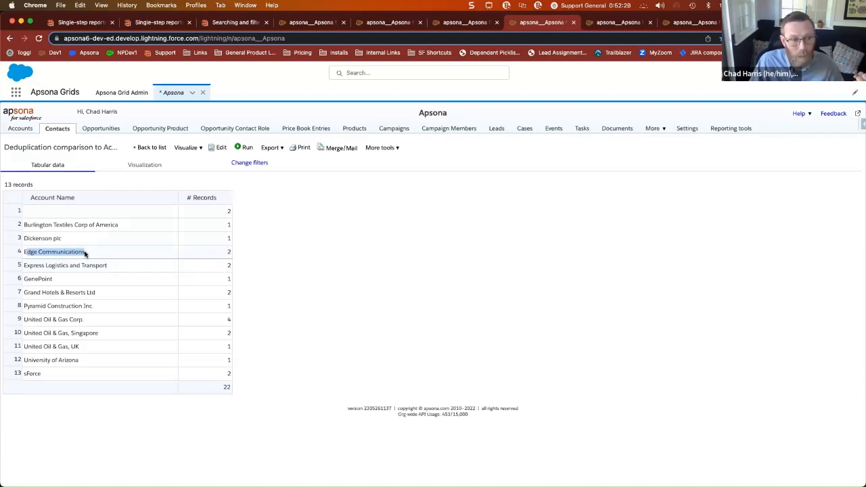
left_click(450, 22)
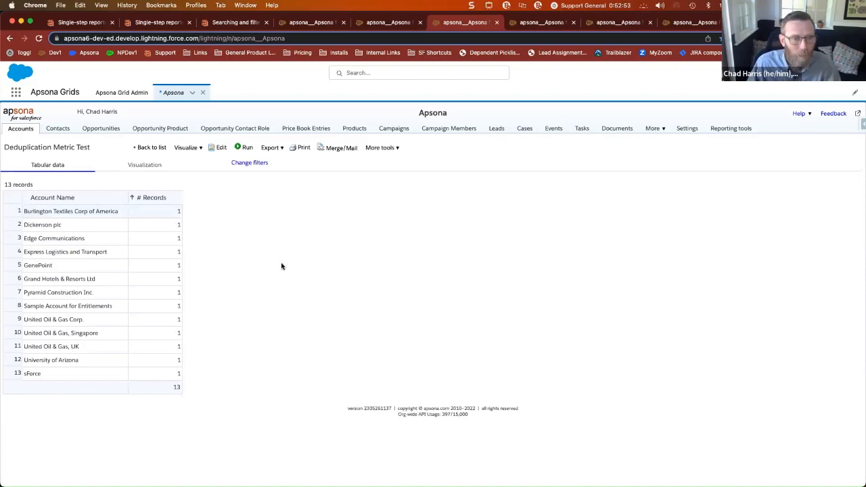
key("ctrl+Right")
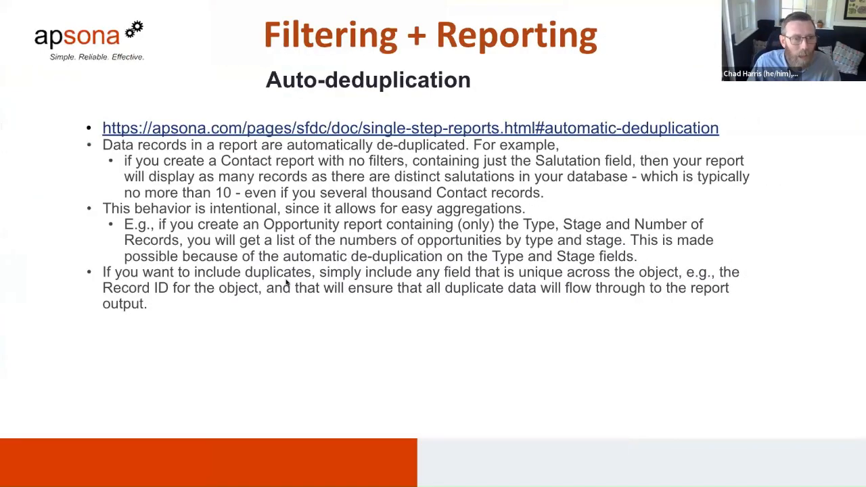
key("ctrl+Left")
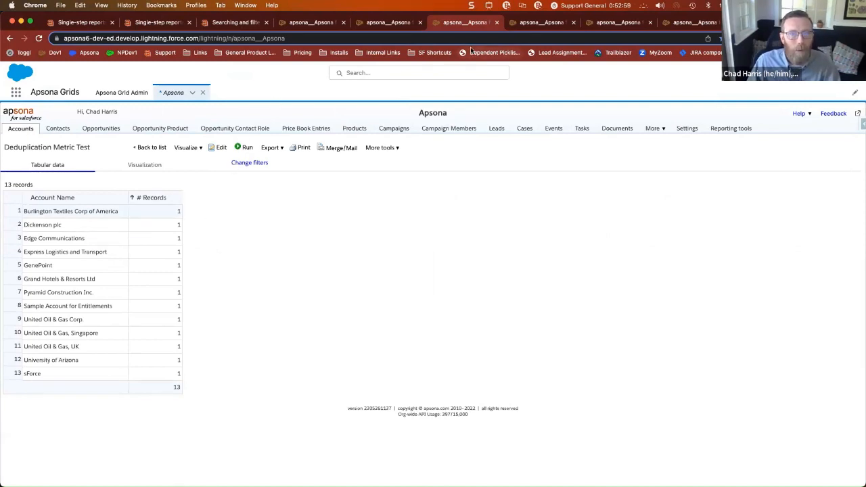
Add the non-metric Contact ID field as a column to the Deduplication comparison to Account report and run it
key("ctrl+Tab")
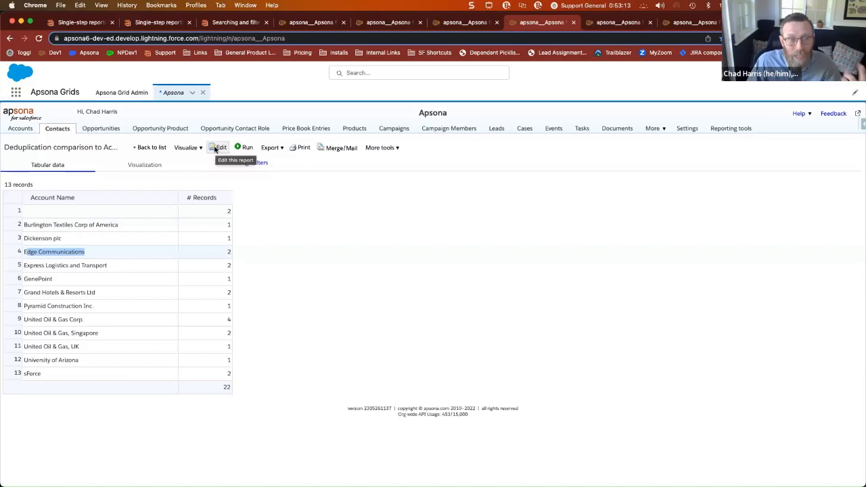
left_click(215, 148)
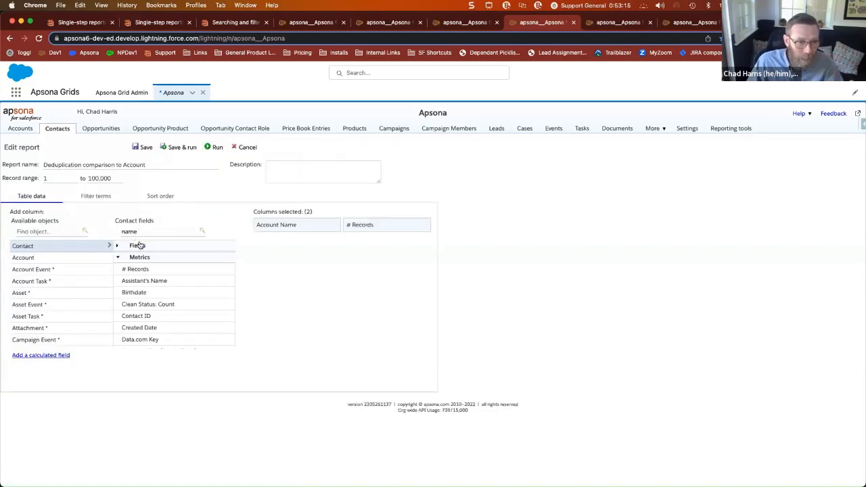
left_click_drag(140, 232, 109, 236)
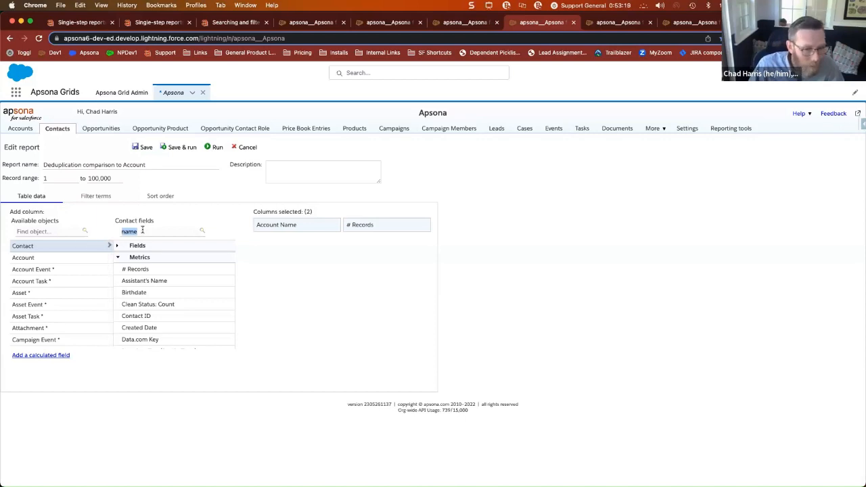
type("id")
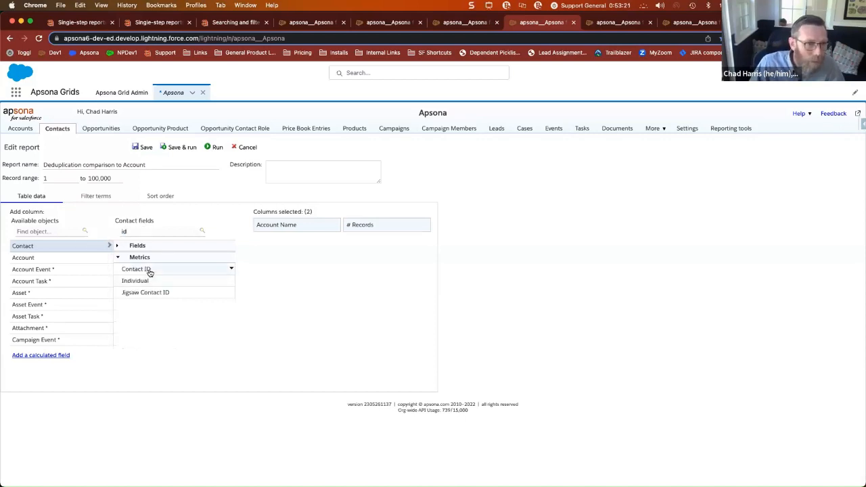
mouse_move(172, 281)
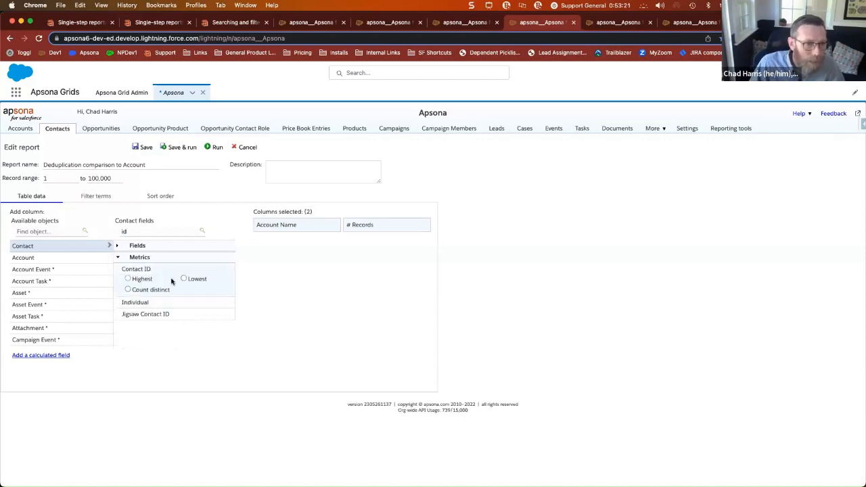
left_click(119, 247)
left_click(139, 257)
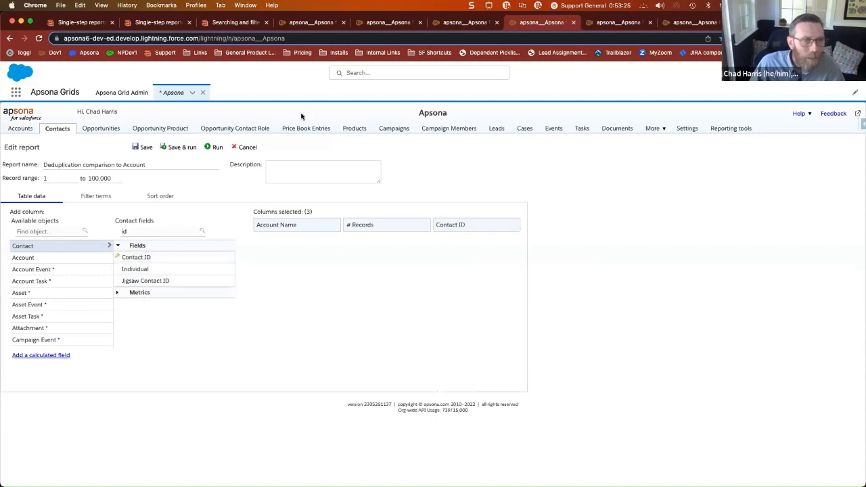
left_click(201, 148)
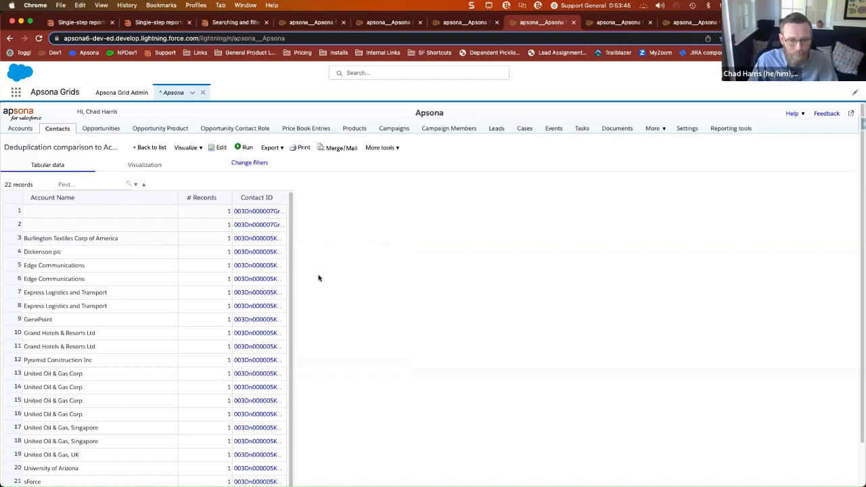
Switch to the presentation and advance from the Auto-deduplication slide to the Metric (aggregate) Values slide
key("ctrl+Right")
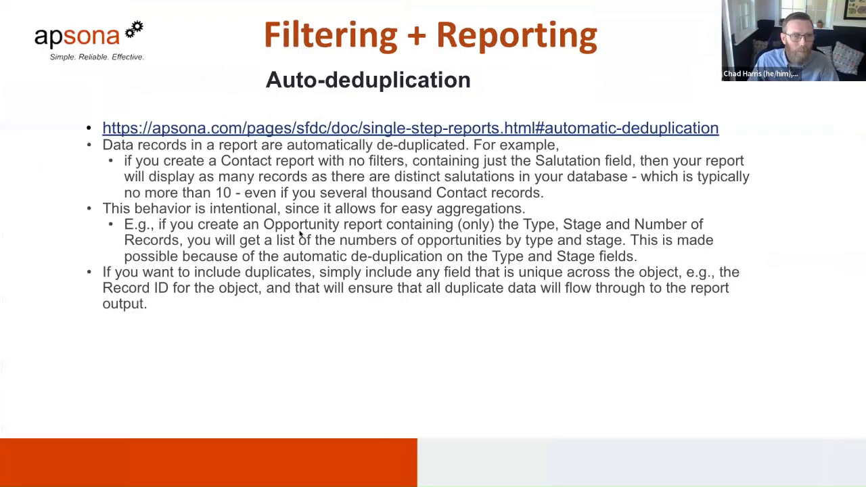
key("Right")
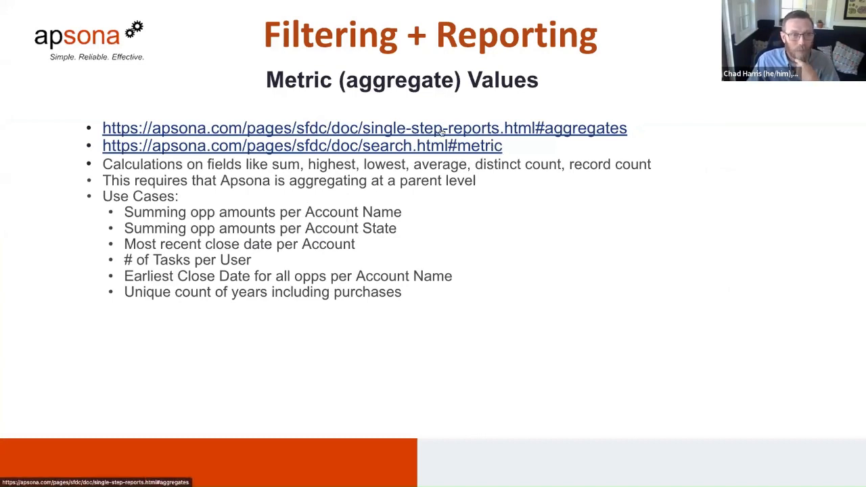
key("ctrl+Left")
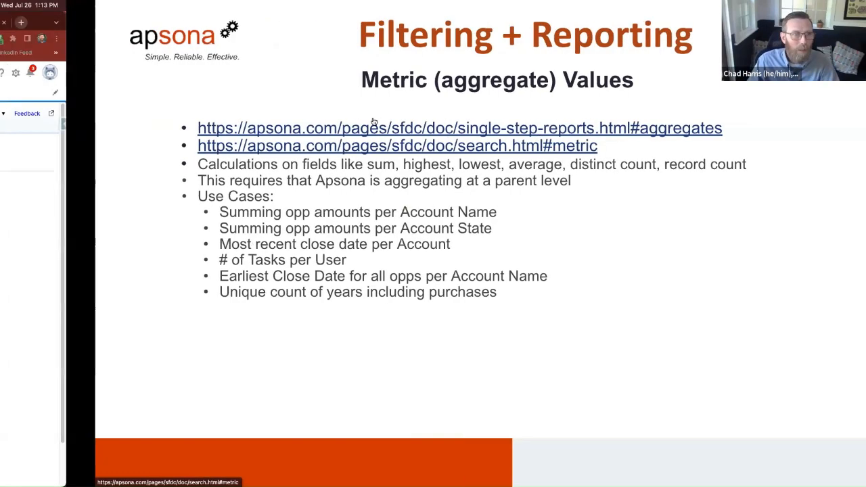
Read the single-step reports documentation on metric (aggregate) values and on mixing aggregate and non-aggregate columns
left_click(143, 24)
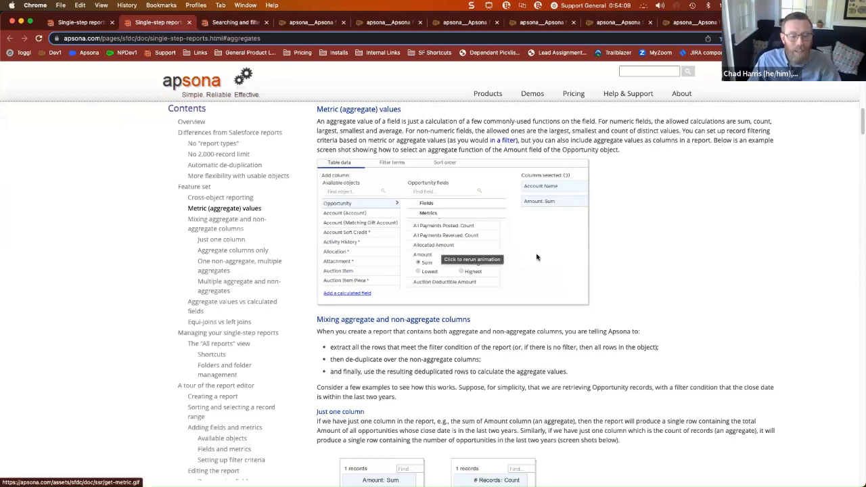
scroll(605, 267, "down", 4)
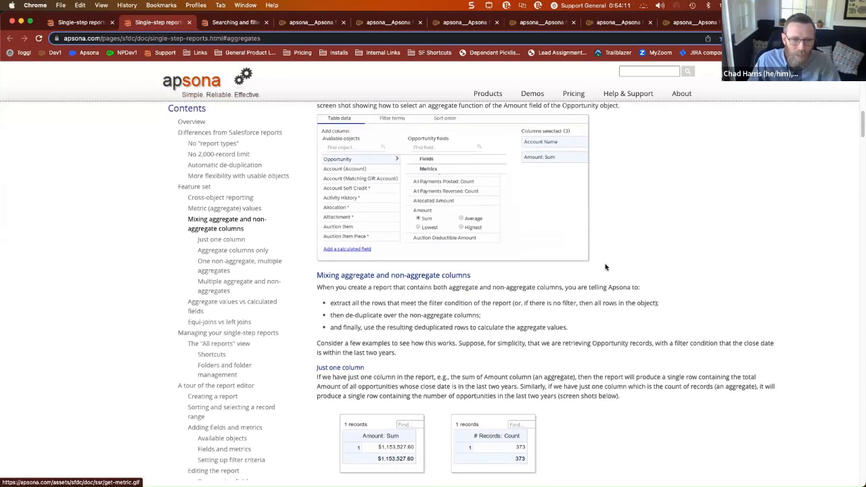
scroll(606, 266, "down", 2)
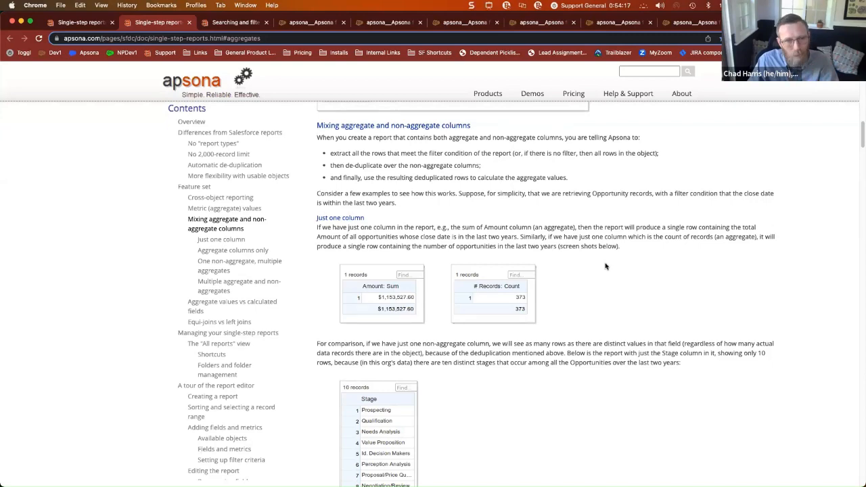
scroll(606, 266, "down", 1)
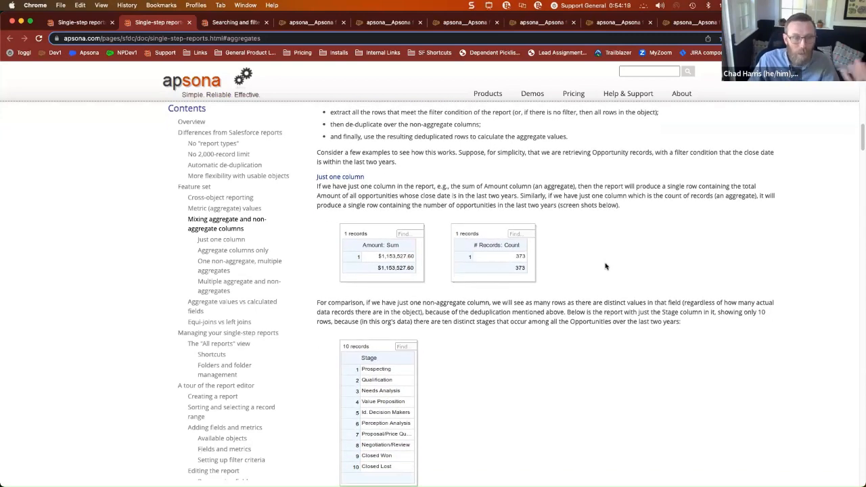
scroll(606, 267, "down", 3)
scroll(605, 264, "up", 4)
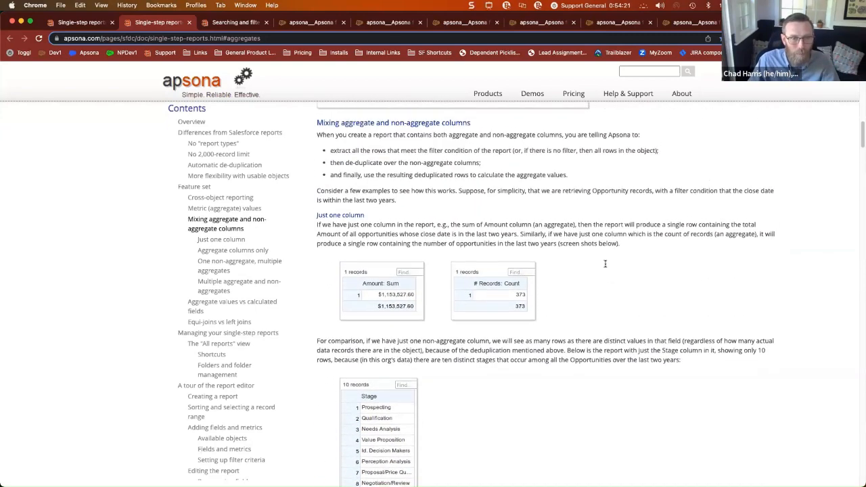
Review the documentation examples for a single column, aggregate columns only, and one non-aggregate column with multiple aggregates
scroll(606, 264, "up", 4)
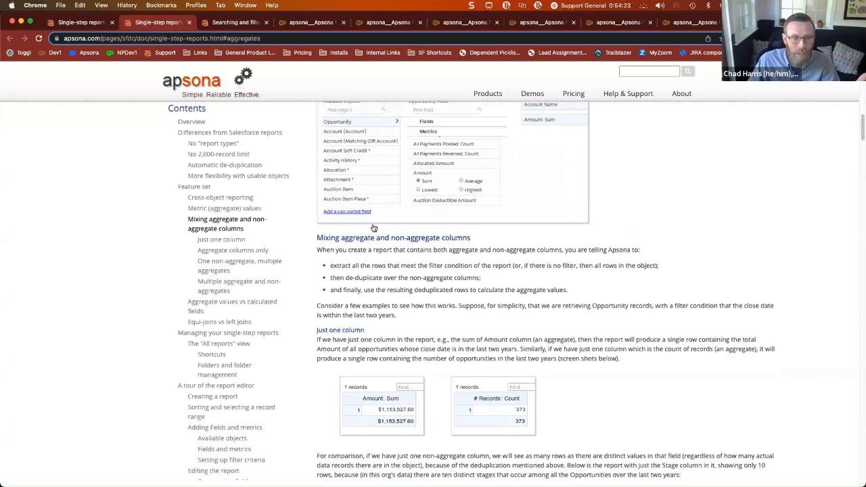
scroll(379, 244, "up", 1)
scroll(377, 270, "up", 1)
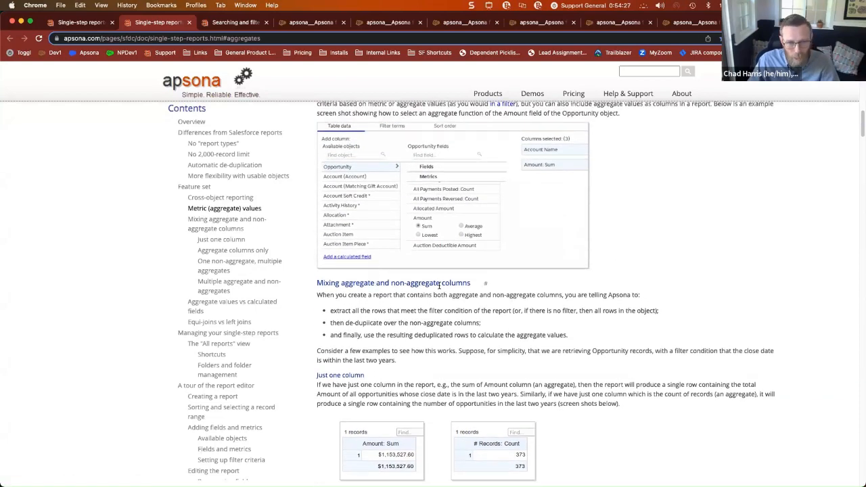
scroll(443, 283, "down", 4)
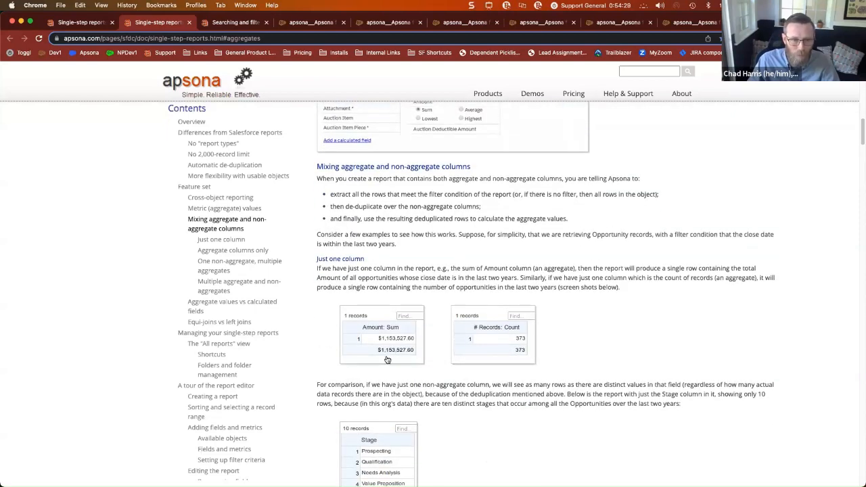
scroll(403, 326, "down", 9)
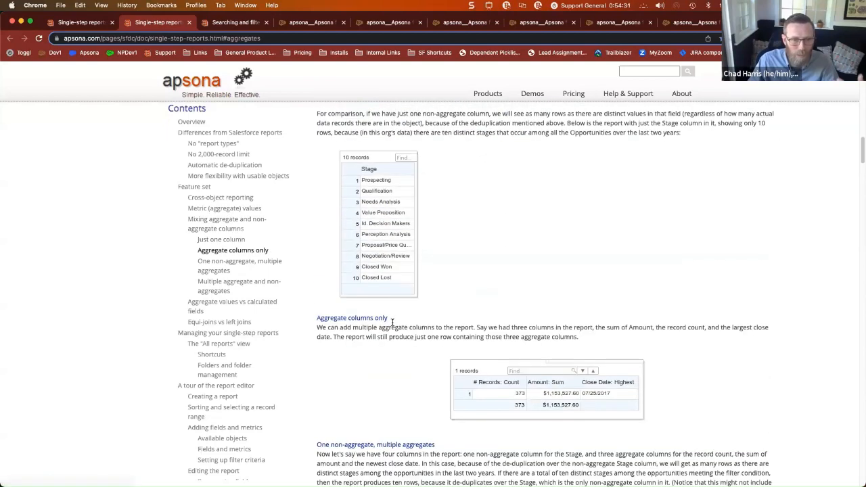
scroll(406, 328, "down", 3)
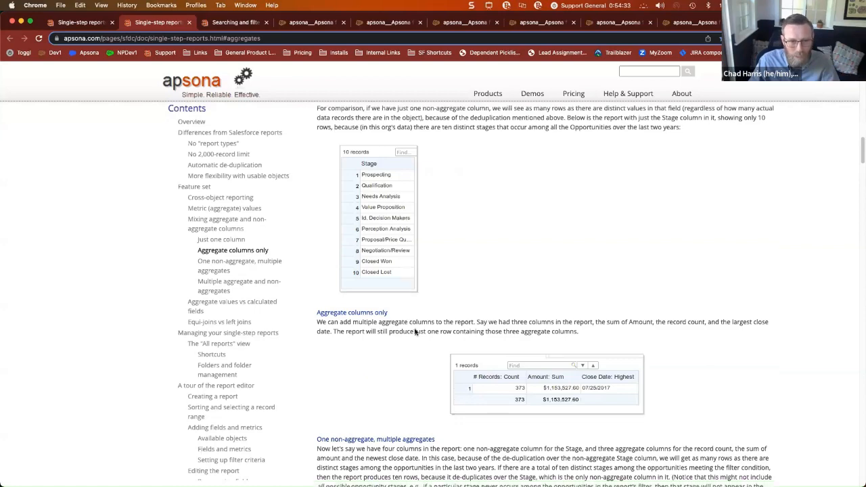
scroll(413, 332, "down", 4)
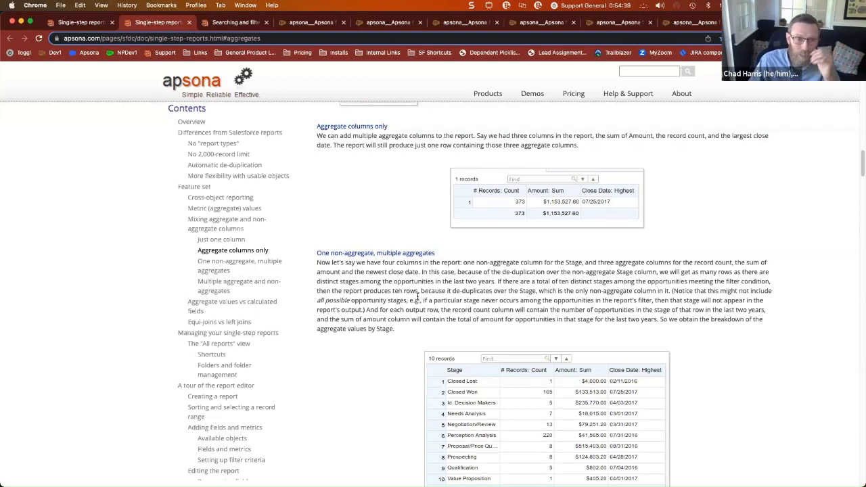
scroll(444, 293, "down", 2)
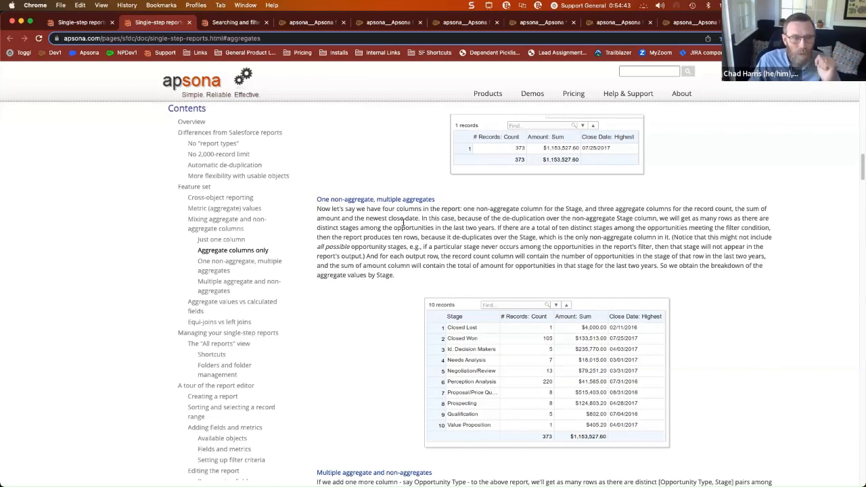
Look over the Searching and filtering documentation on metric functions and return to the Metric (aggregate) Values slide
left_click(234, 24)
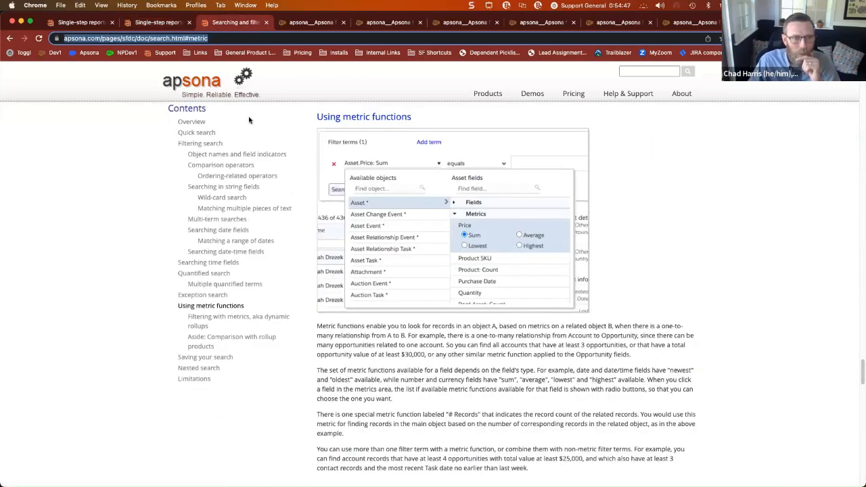
scroll(268, 166, "up", 10)
scroll(270, 166, "up", 15)
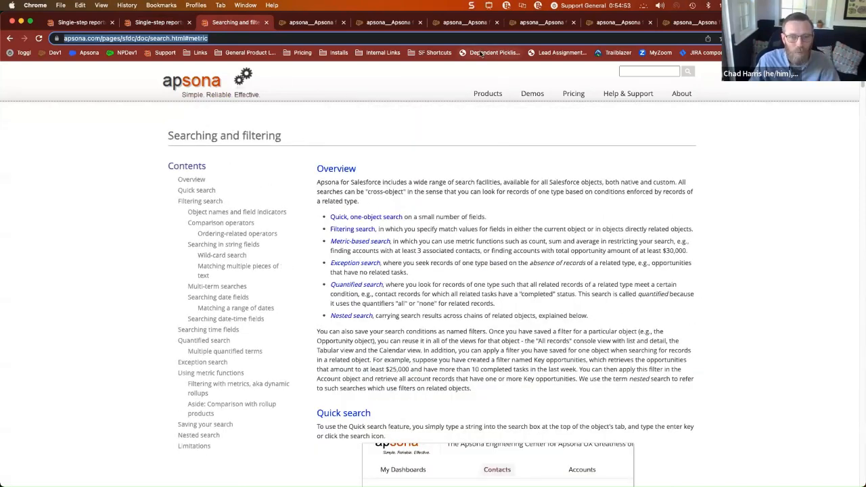
key("ctrl+Right")
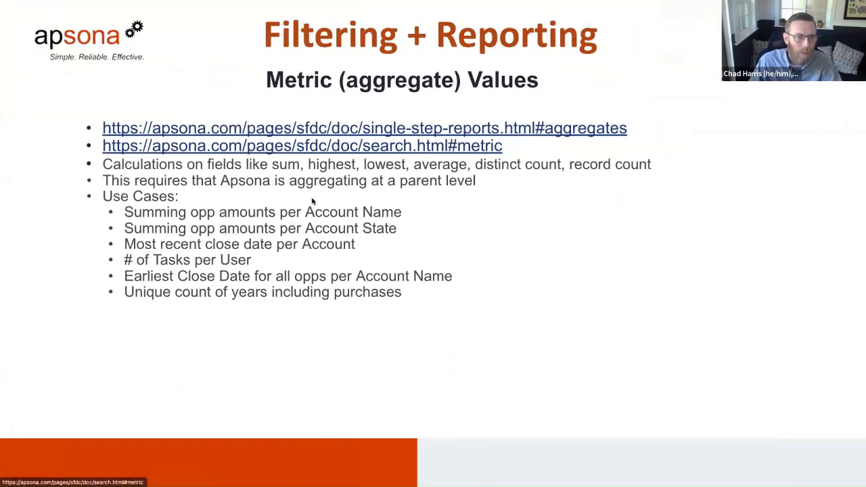
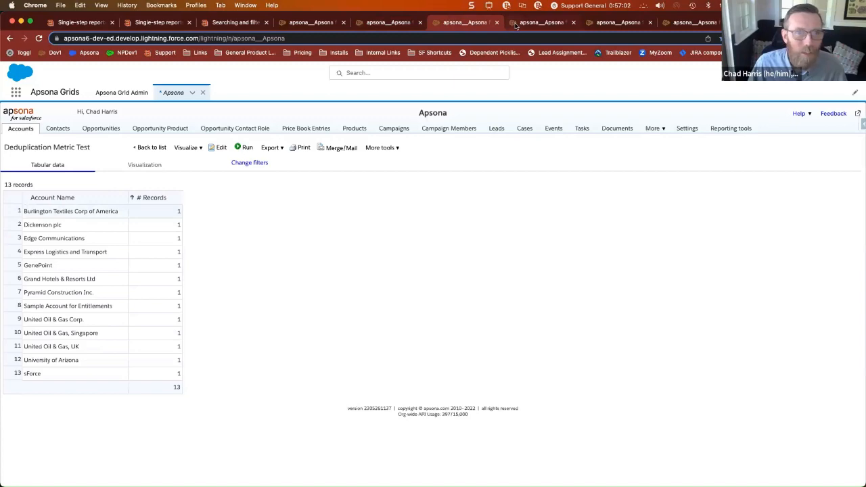
Remove the # Records column from the Deduplication Metric Test account report and run it with only Account Name
left_click(590, 24)
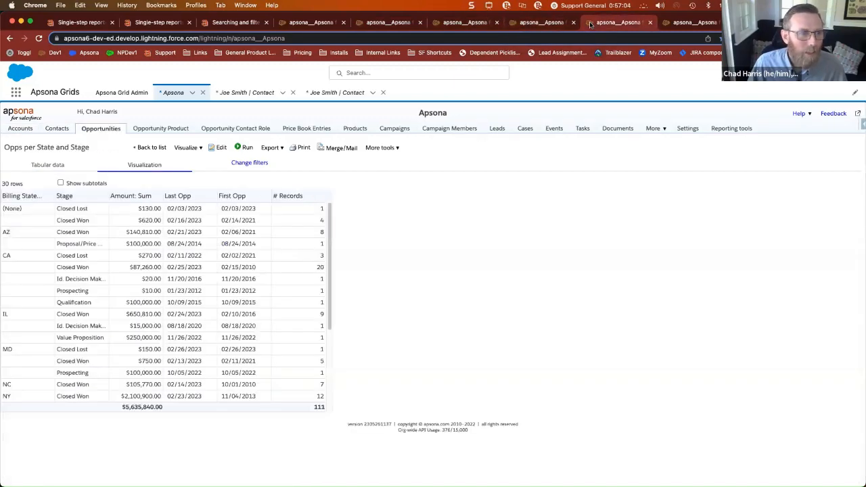
left_click(679, 24)
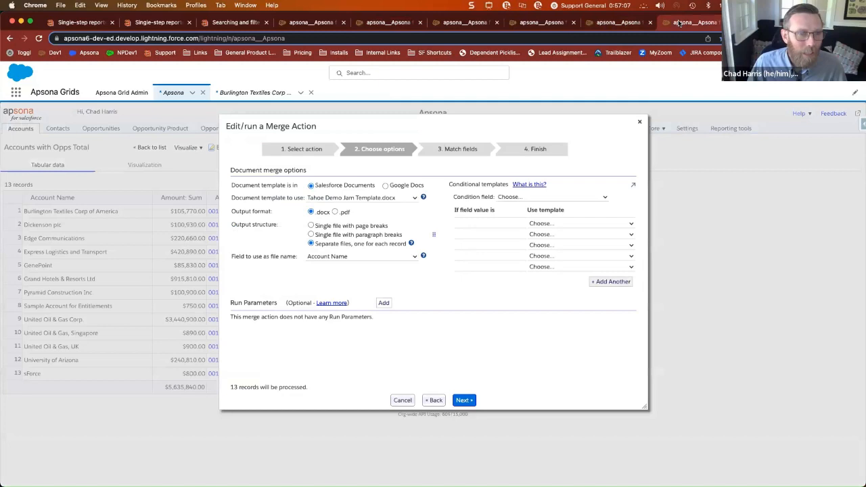
left_click(536, 23)
left_click(471, 23)
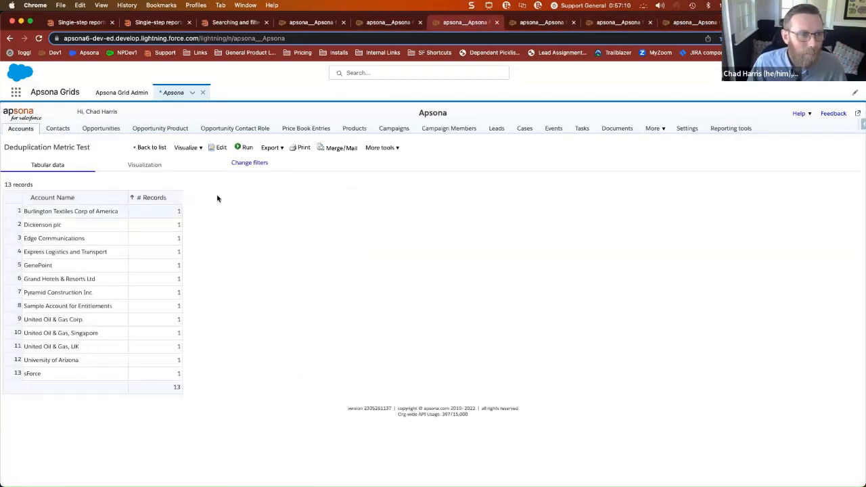
left_click(216, 148)
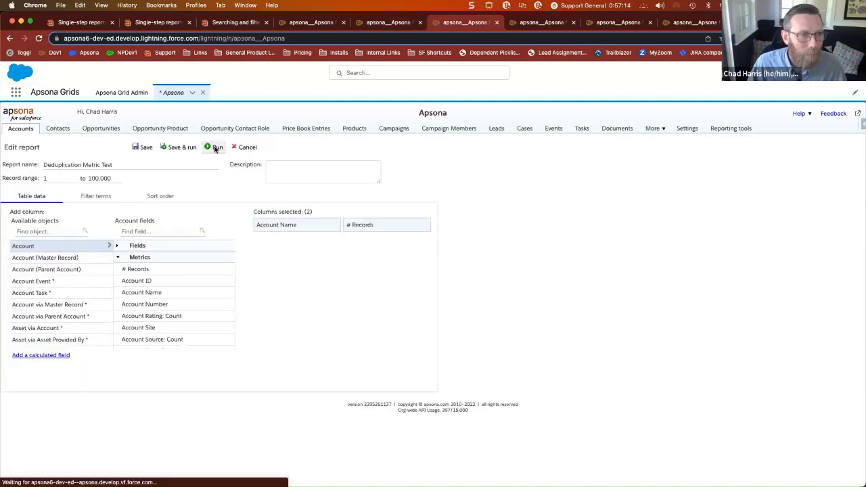
left_click(423, 226)
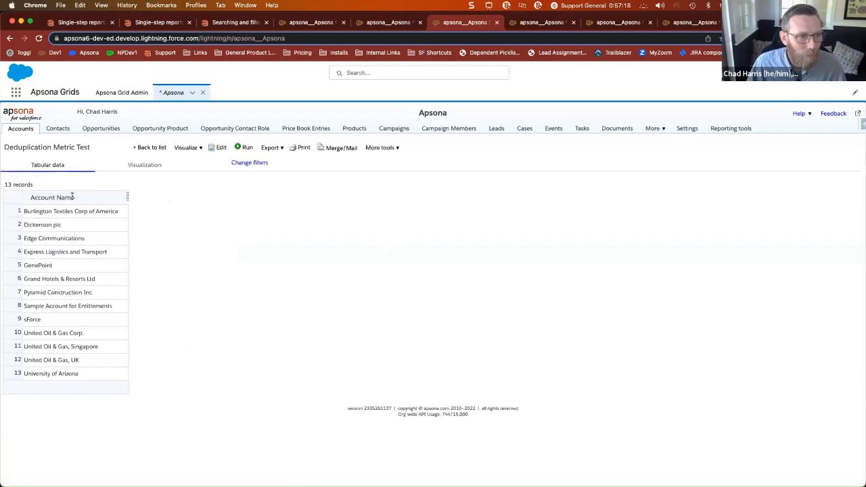
Replace the Account Name column of the Deduplication Metric Test report with the non-metric Billing State/Province field
left_click(215, 148)
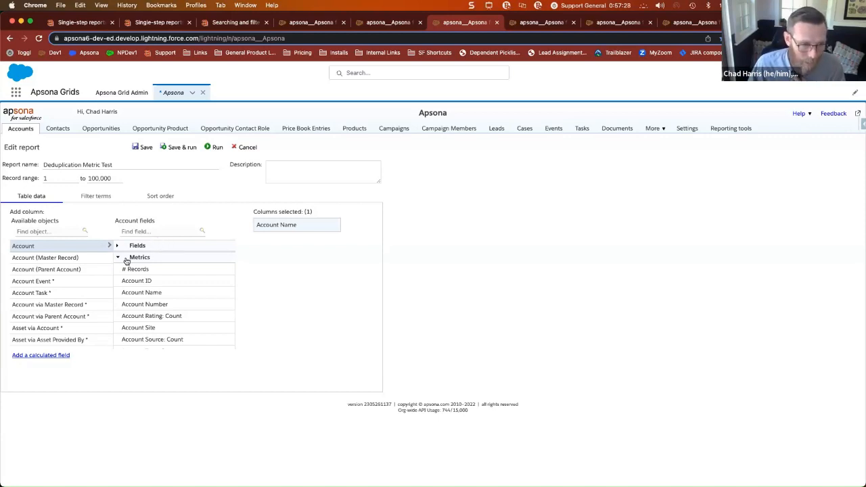
left_click(334, 226)
left_click(143, 231)
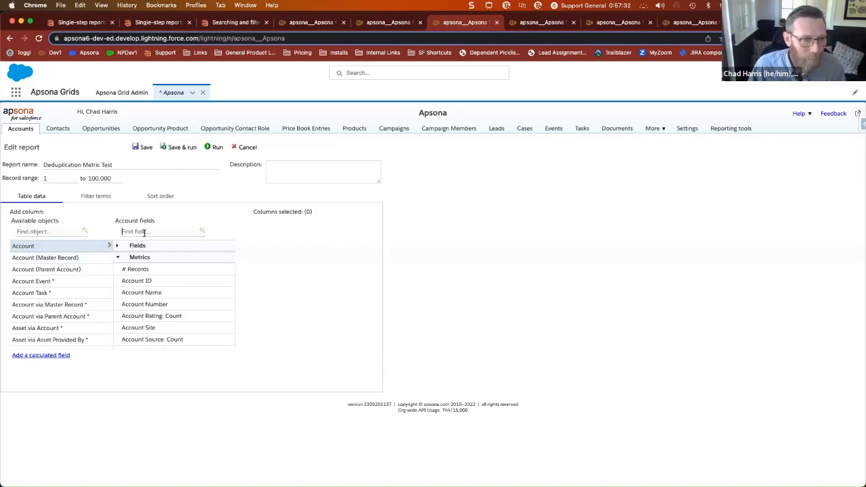
type("stat")
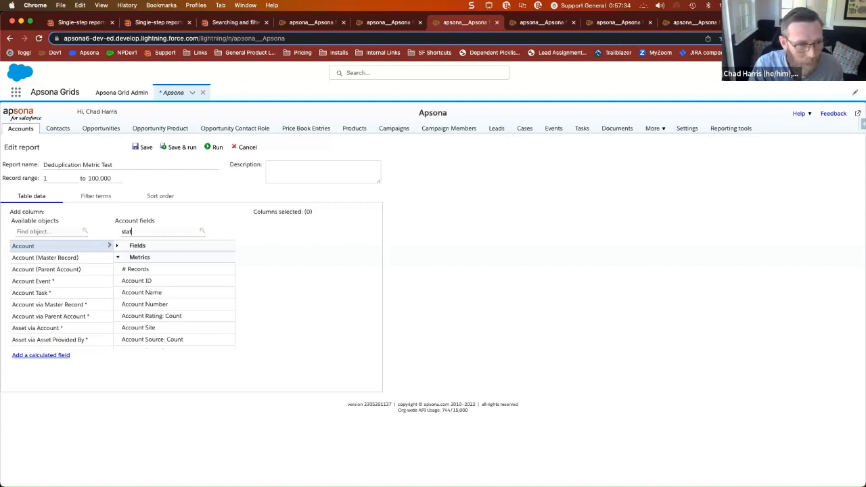
type("e")
left_click(170, 268)
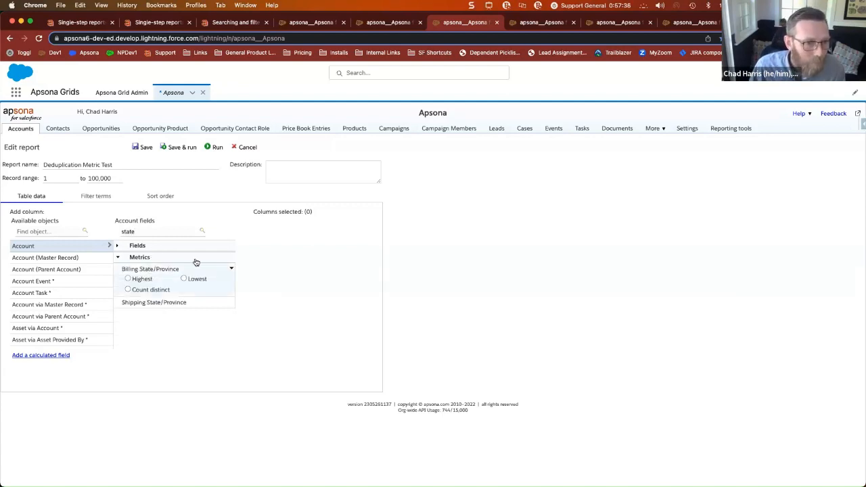
left_click(119, 247)
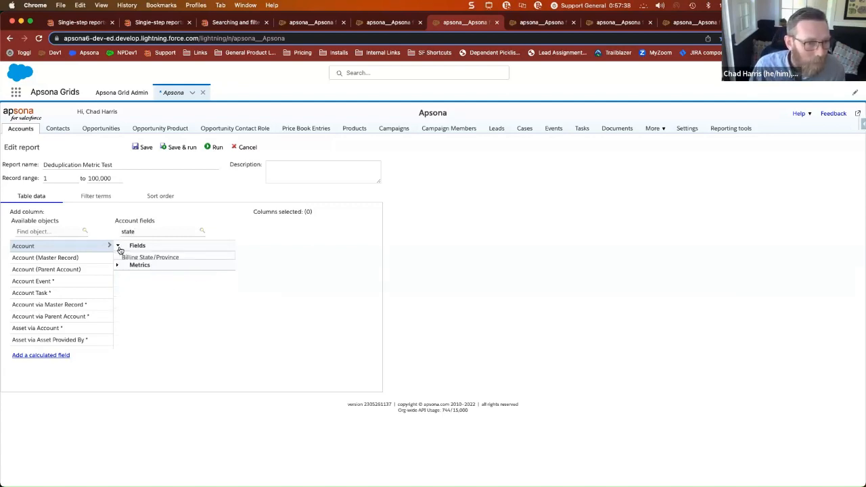
double_click(145, 261)
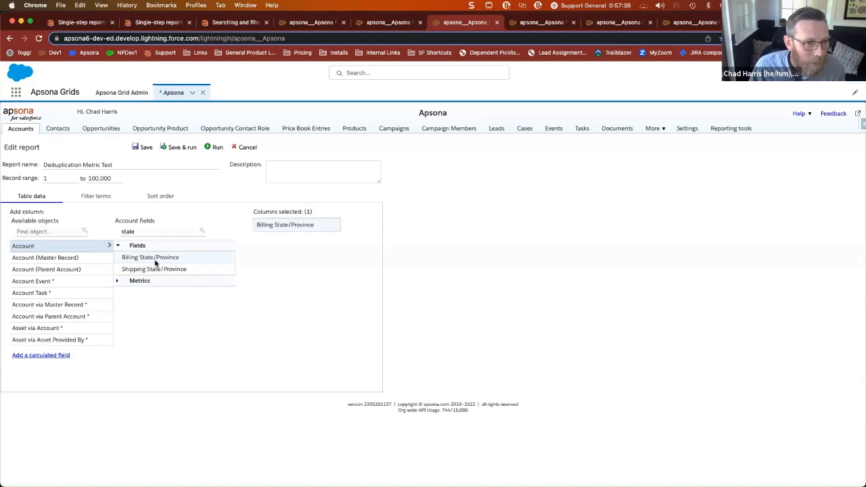
double_click(128, 232)
key("BackSpace")
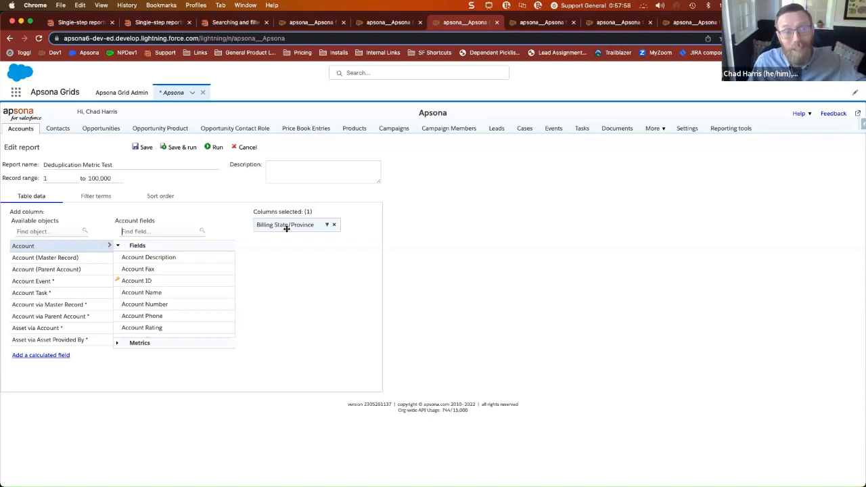
Add the # Records metric alongside Billing State/Province, then save and run the report
left_click(120, 345)
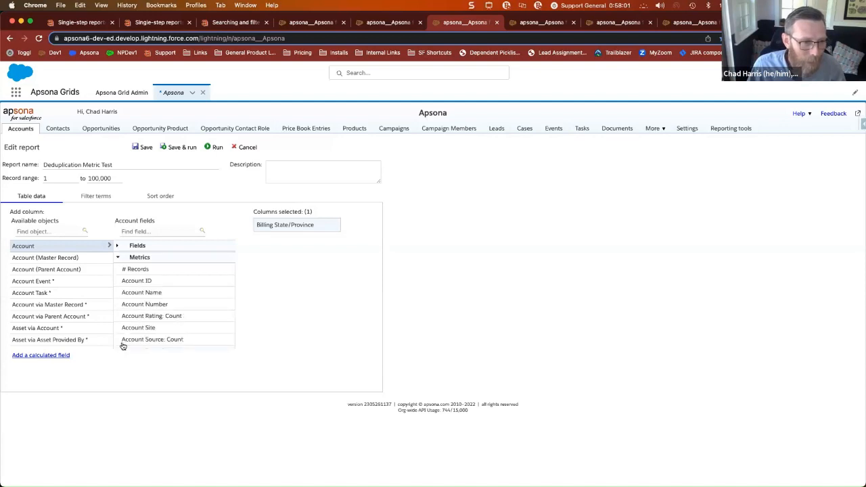
double_click(135, 269)
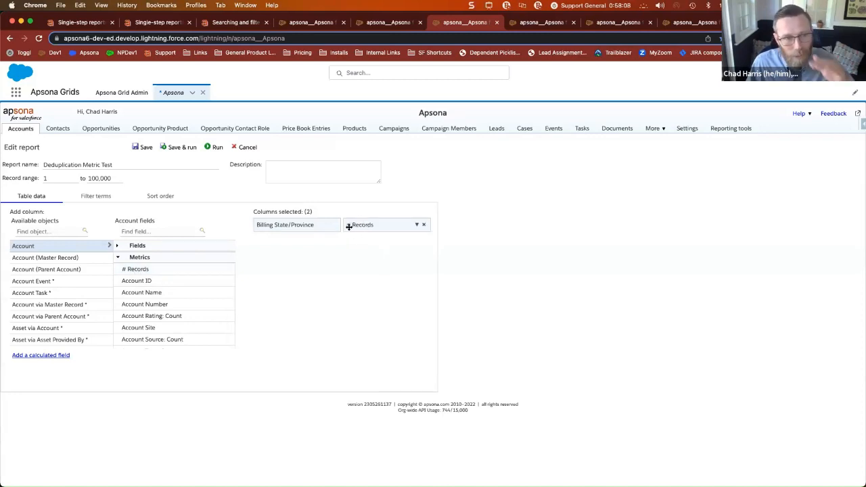
left_click(172, 149)
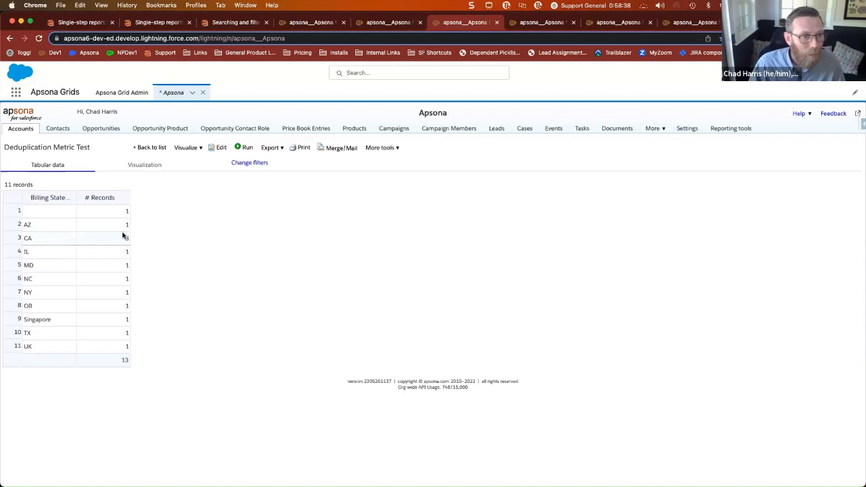
Remove the Account ID and Amount: Sum columns from the Accounts with Opps Total account report, then save and run it
left_click(211, 150)
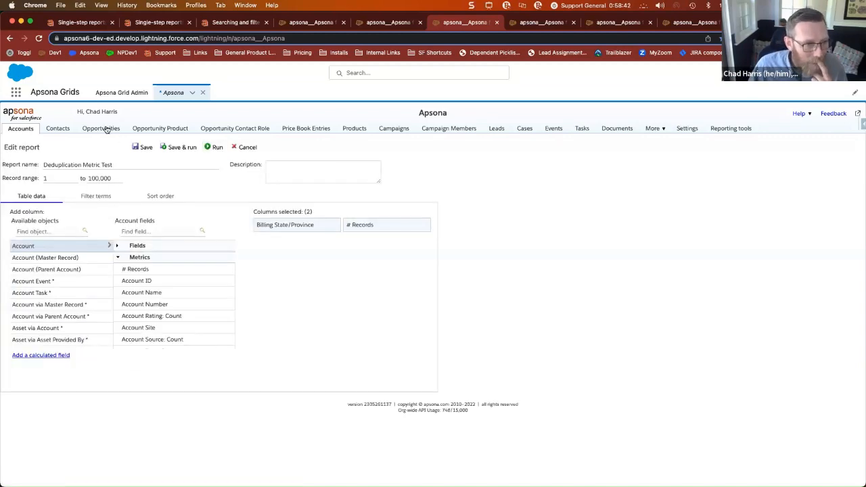
mouse_move(26, 132)
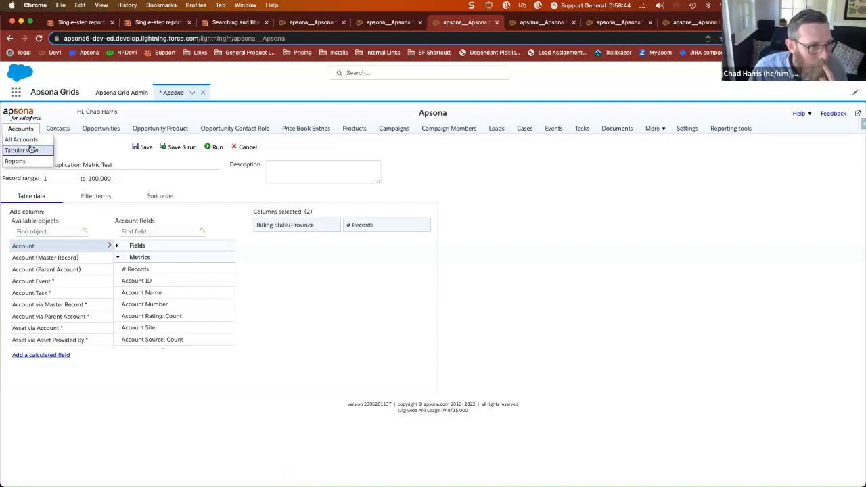
left_click(17, 150)
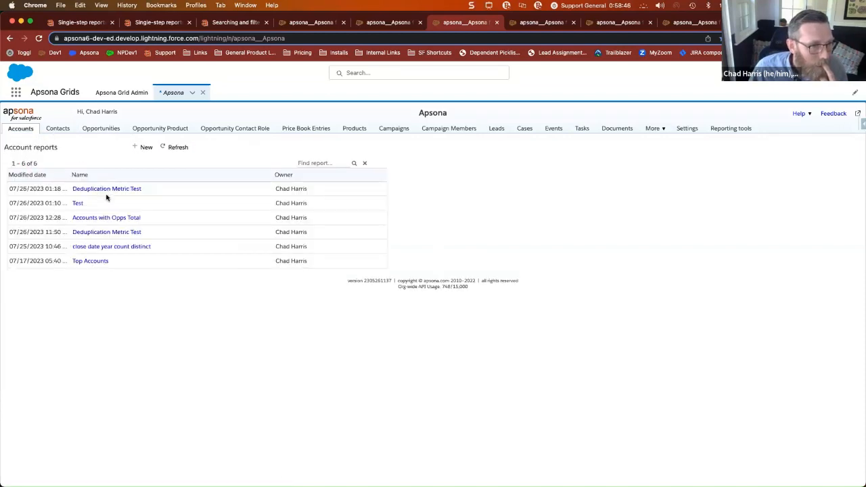
left_click(105, 220)
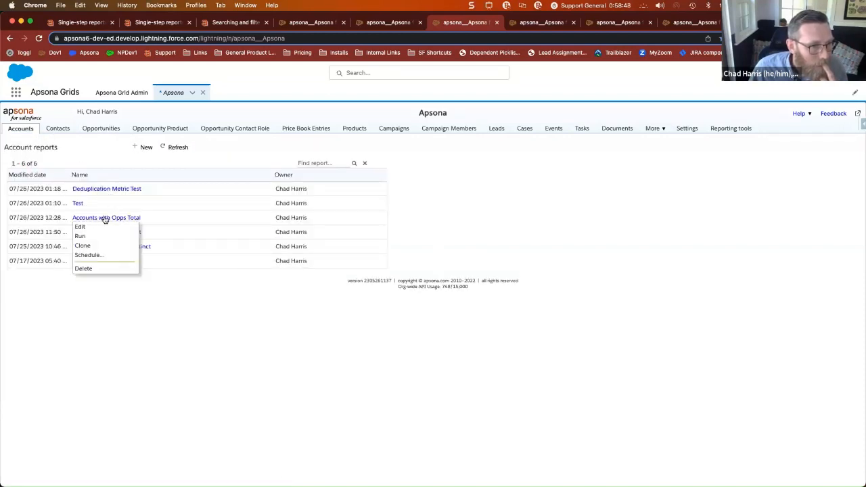
left_click(92, 237)
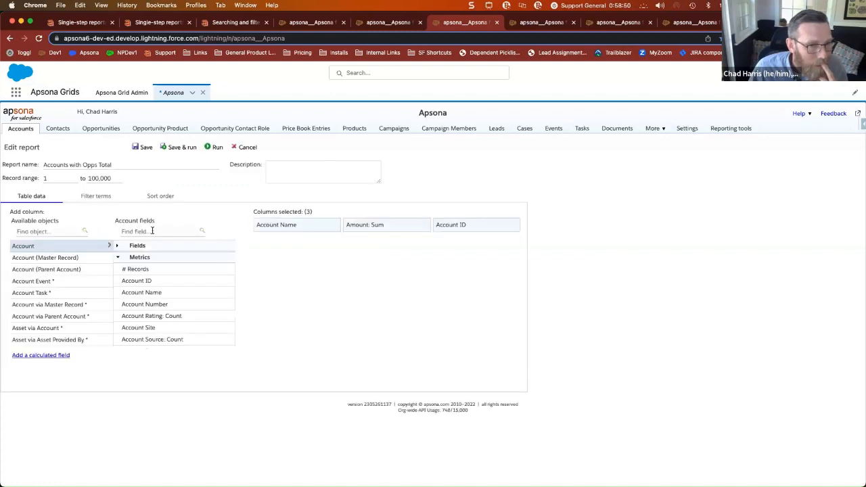
left_click(514, 227)
left_click(422, 224)
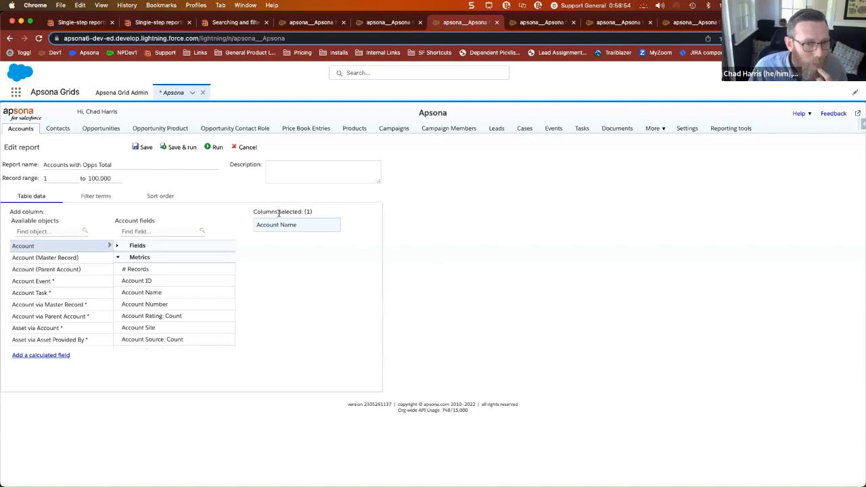
left_click(182, 147)
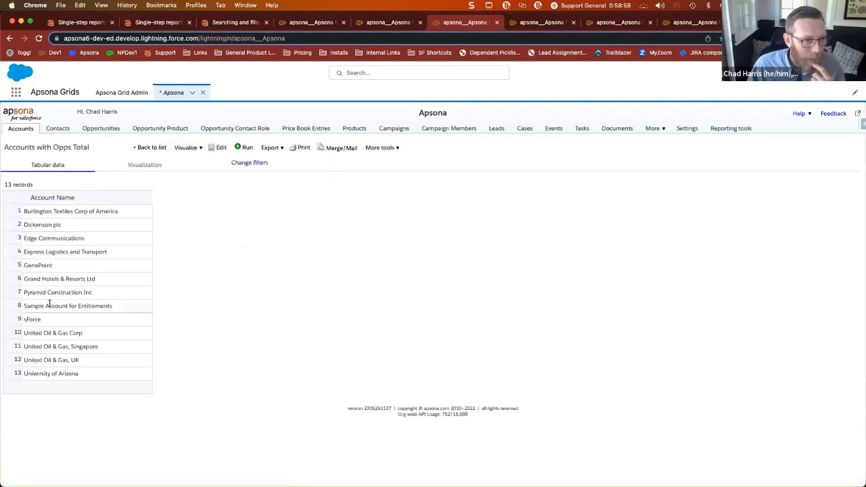
Edit the Accounts with Opps Total report and list all metrics available for the Opportunity object
left_click(215, 148)
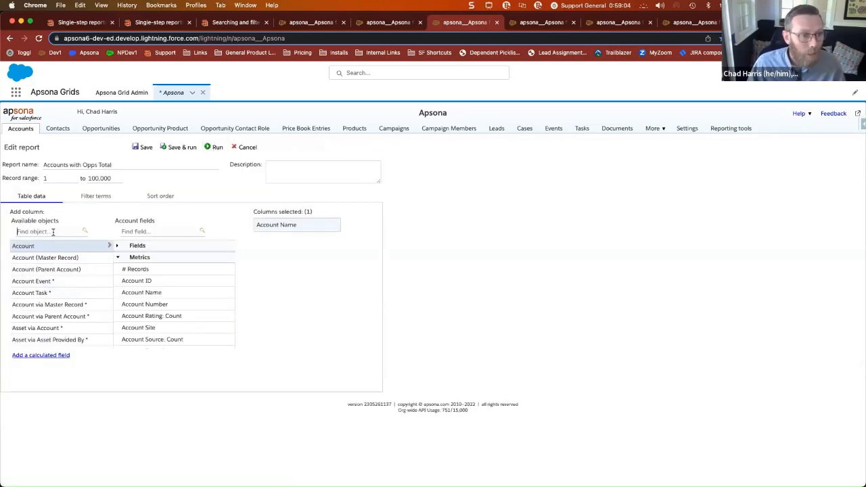
type("opp")
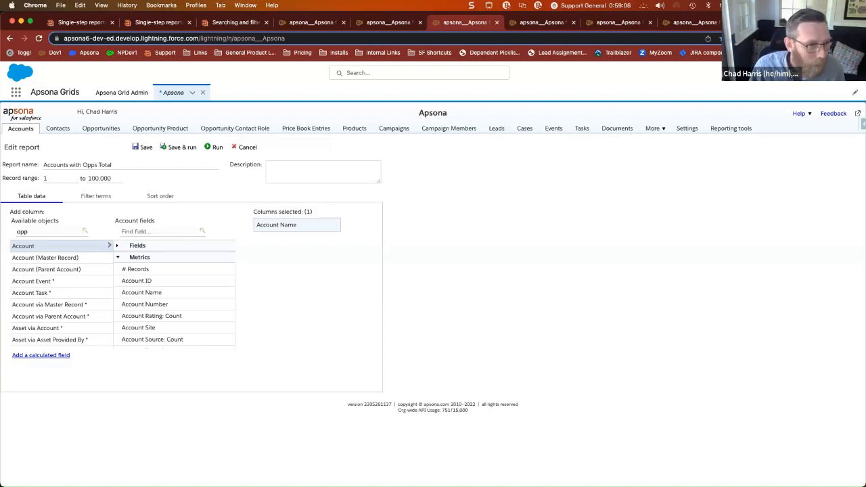
left_click(56, 246)
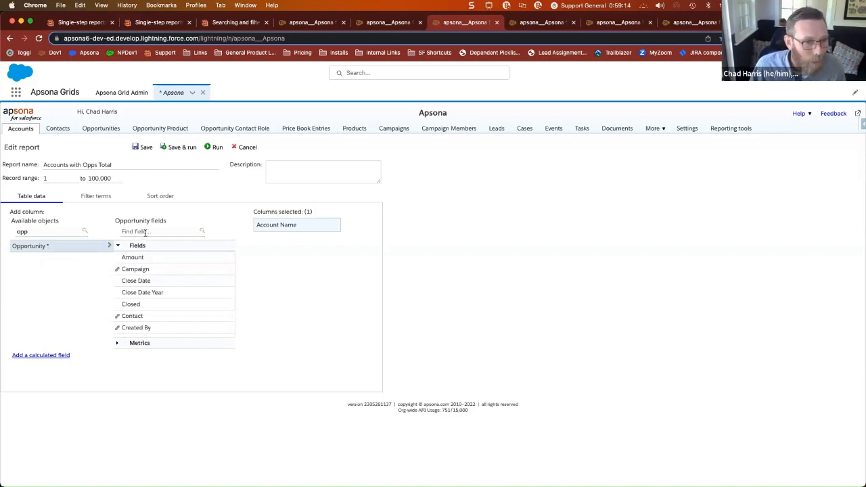
type("amount")
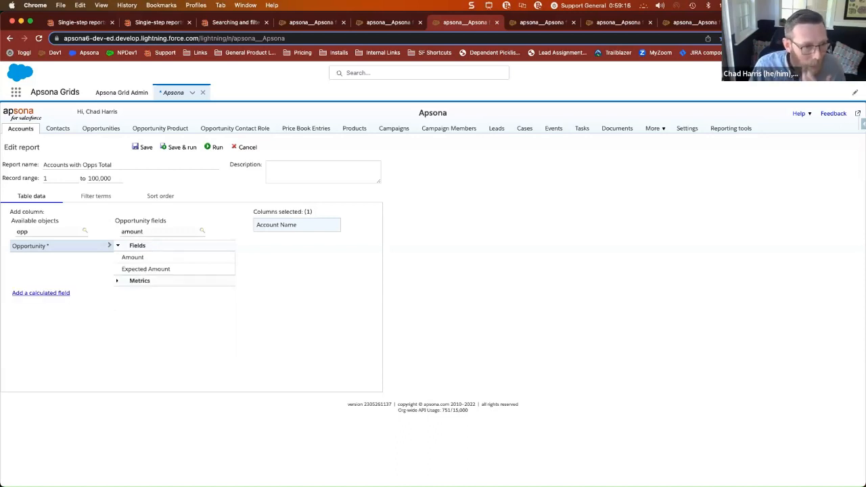
left_click(117, 281)
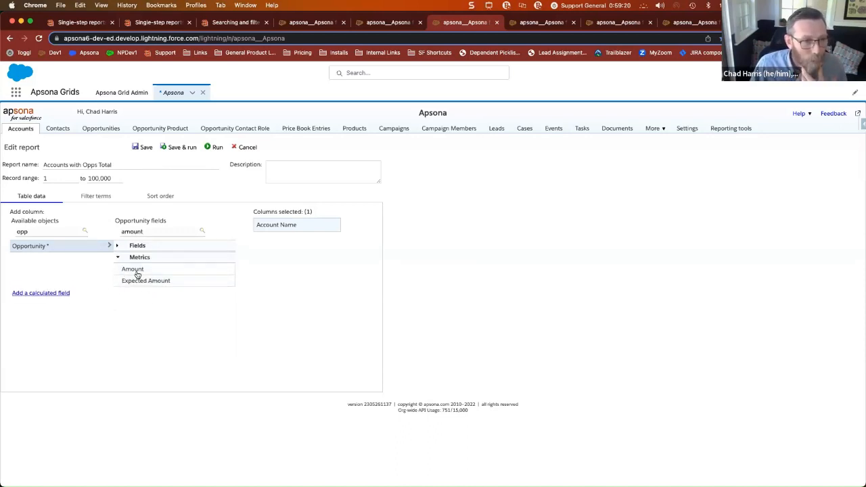
double_click(138, 232)
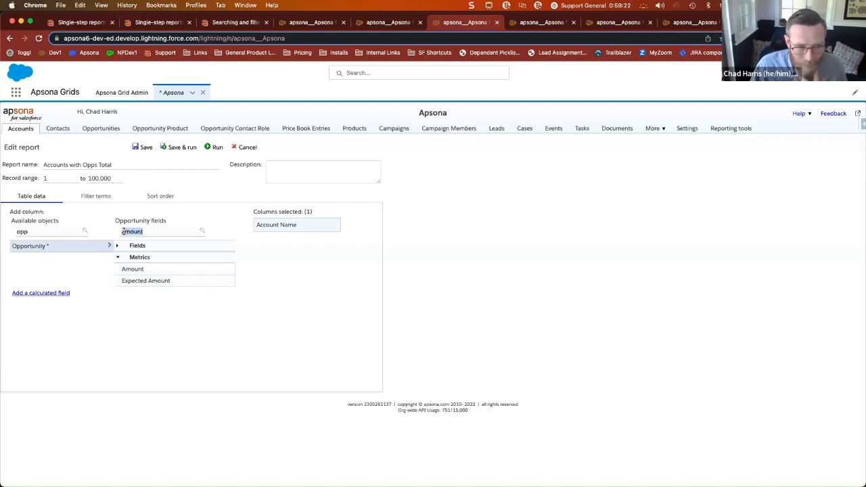
key("BackSpace")
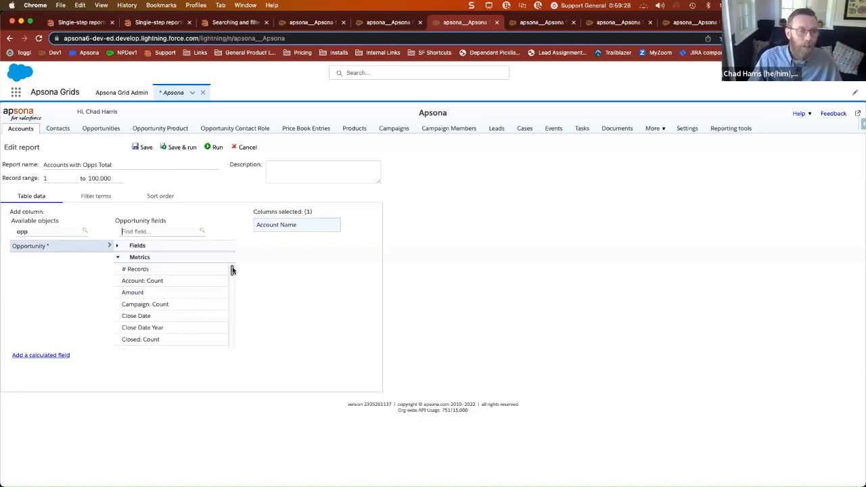
Check the Opportunity Amount and Close Date aggregate options, then add Amount as Sum, Highest and Lowest columns
left_click_drag(233, 270, 231, 268)
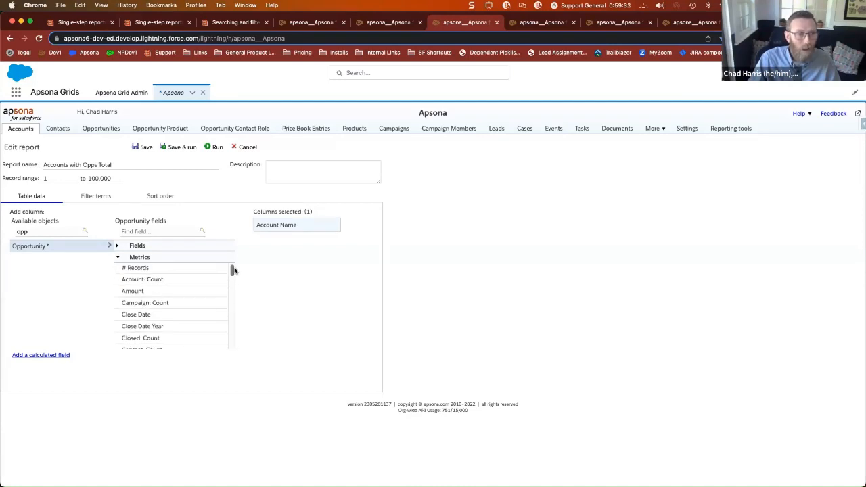
left_click(165, 298)
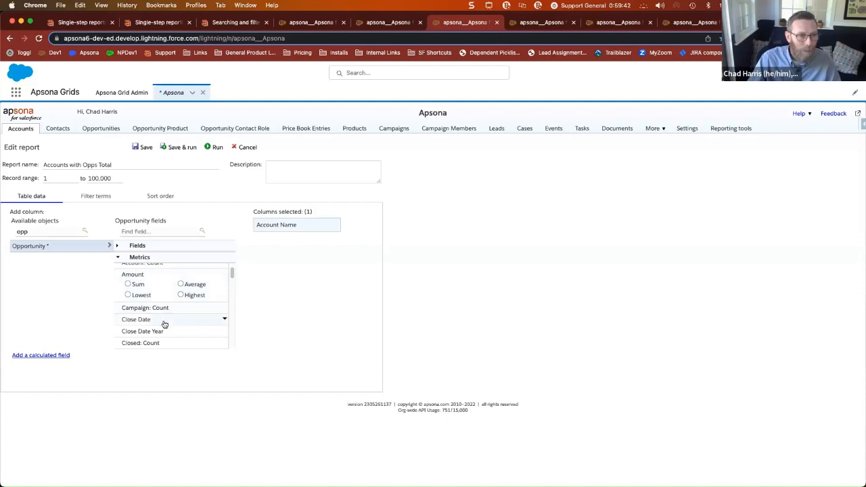
left_click(165, 321)
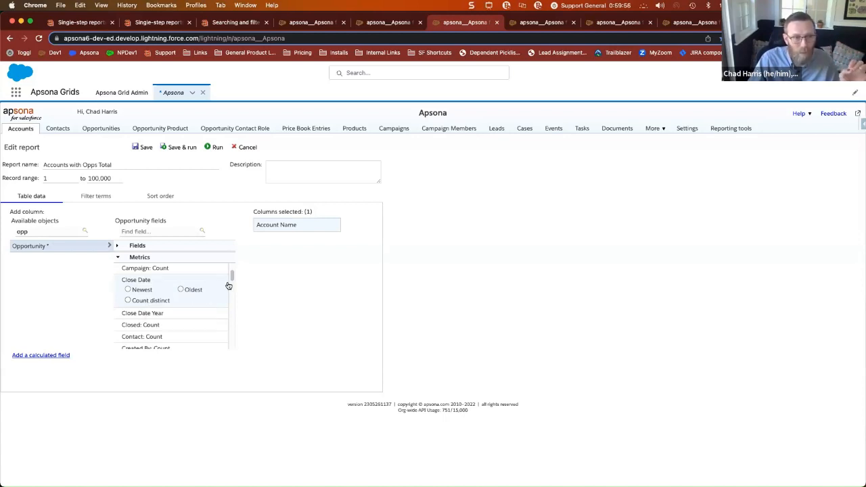
scroll(180, 303, "down", 2)
scroll(172, 311, "up", 4)
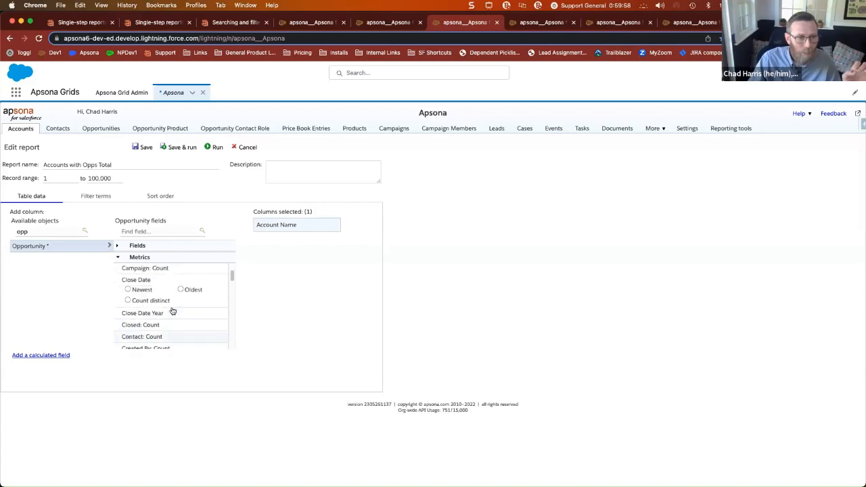
left_click(146, 293)
left_click(138, 286)
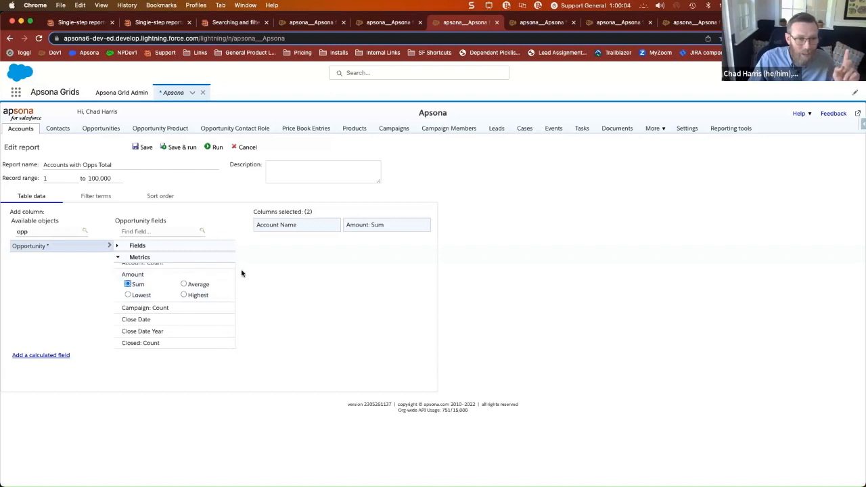
left_click(180, 295)
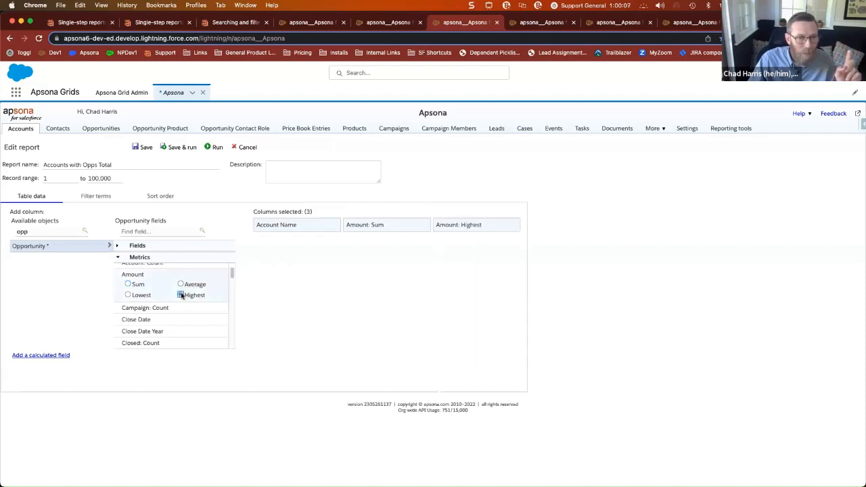
left_click(128, 295)
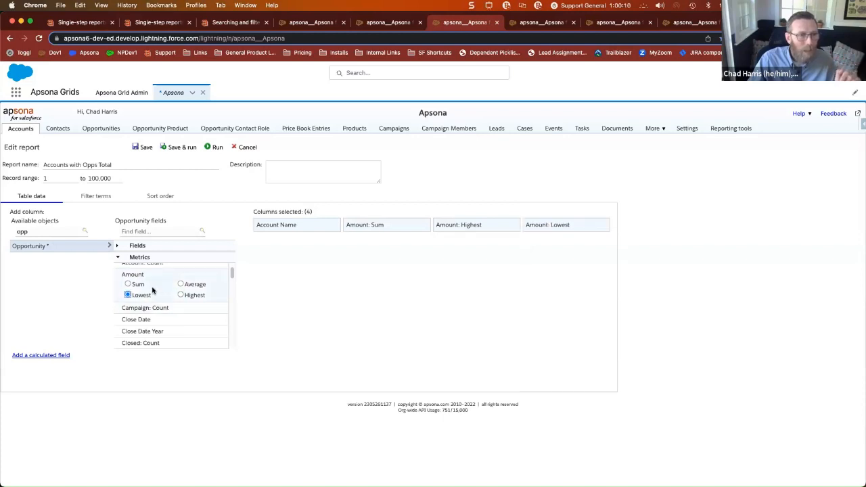
Add the Opportunity Close Date metric to the report columns using its Newest option
scroll(169, 298, "up", 2)
left_click(145, 233)
type("clos")
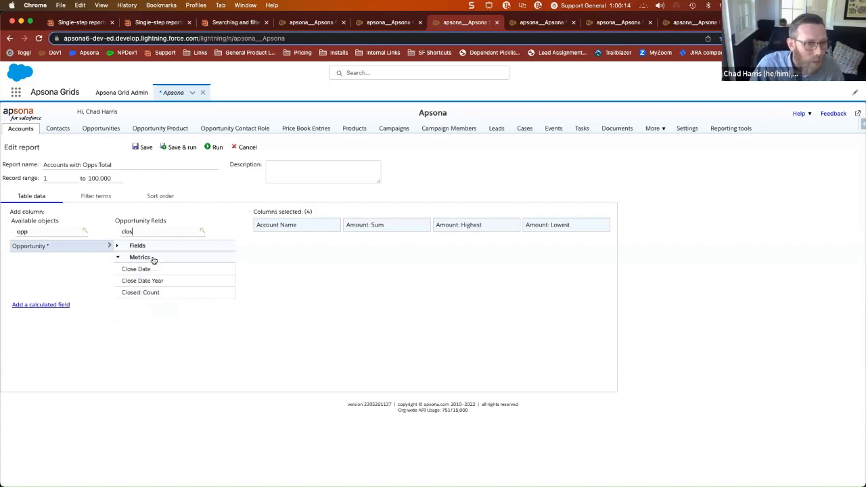
left_click(148, 269)
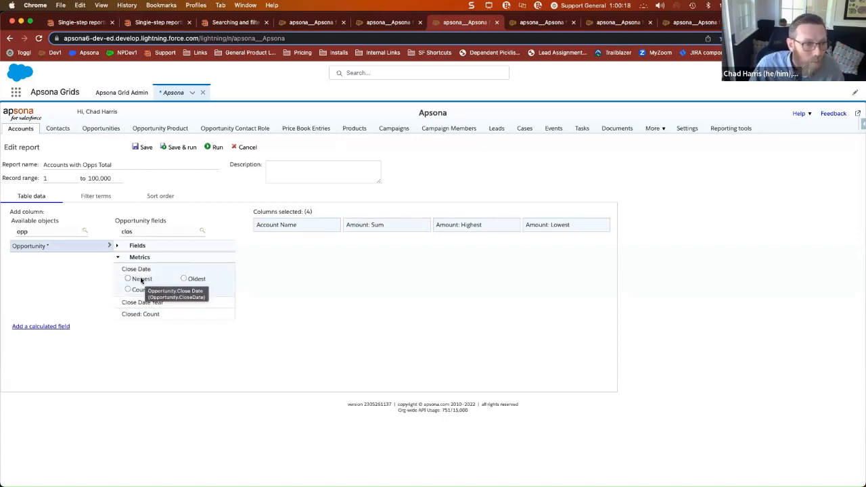
left_click(141, 280)
Add the Opportunity # Records metric as a column, then save and run the report
left_click_drag(138, 234, 110, 233)
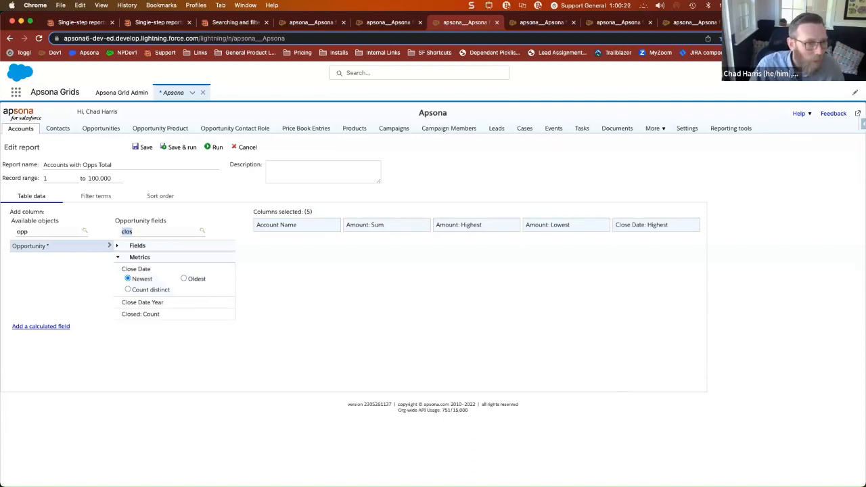
key("BackSpace")
left_click(131, 270)
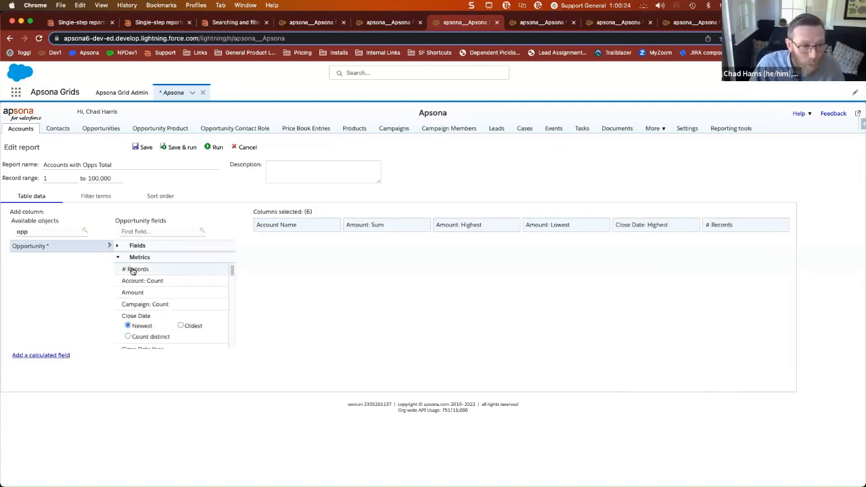
mouse_move(24, 130)
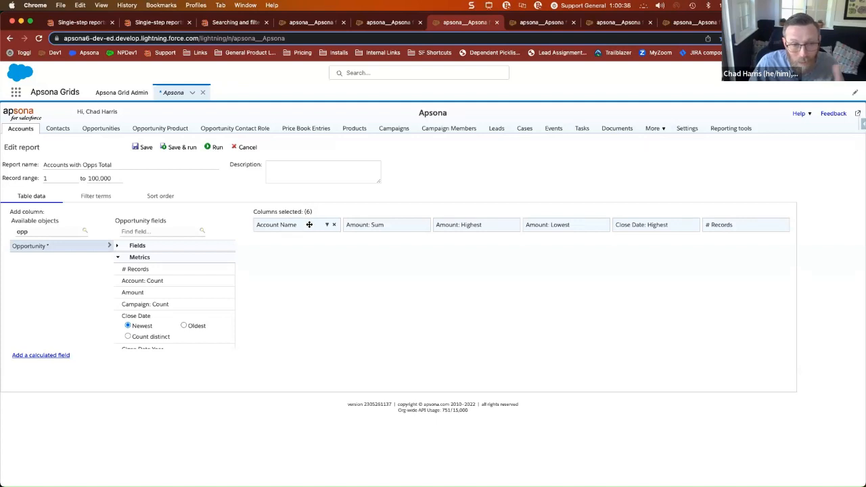
left_click(193, 148)
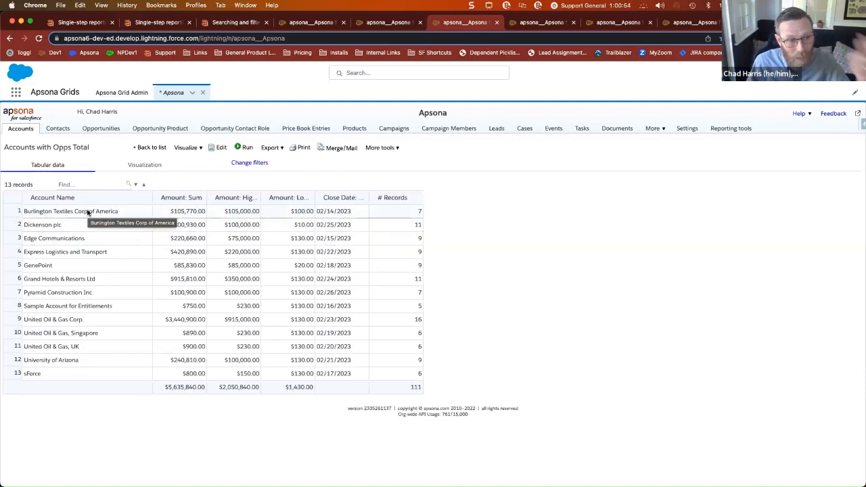
Widen the Amount: Highest, Amount: Lowest and Close Date: Highest columns to show their full headings
double_click(260, 197)
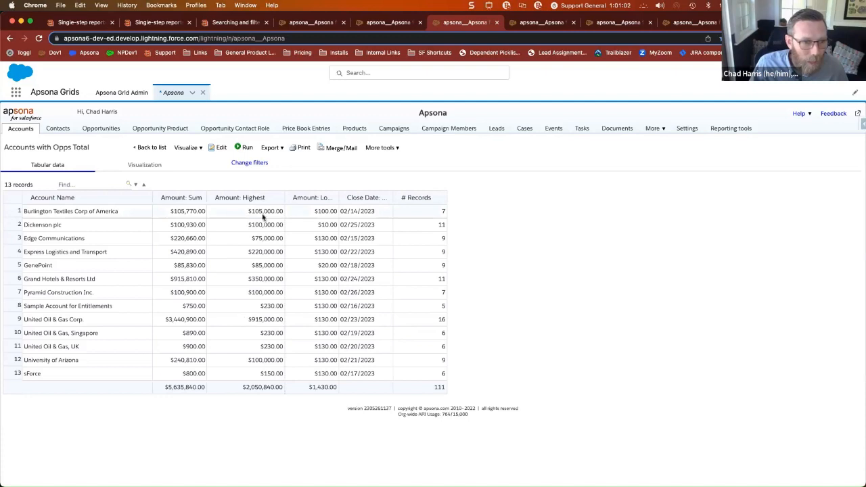
double_click(337, 197)
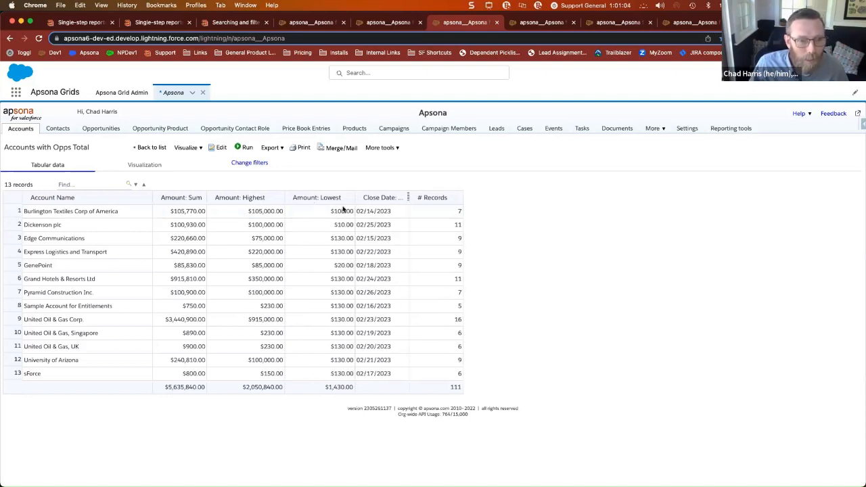
double_click(406, 197)
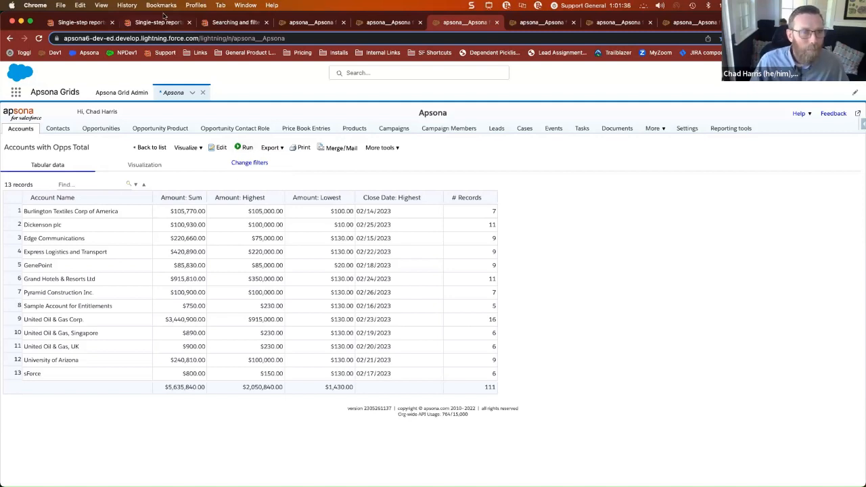
Edit the report and add the non-metric Account field Billing State/Province as the first column
left_click(218, 147)
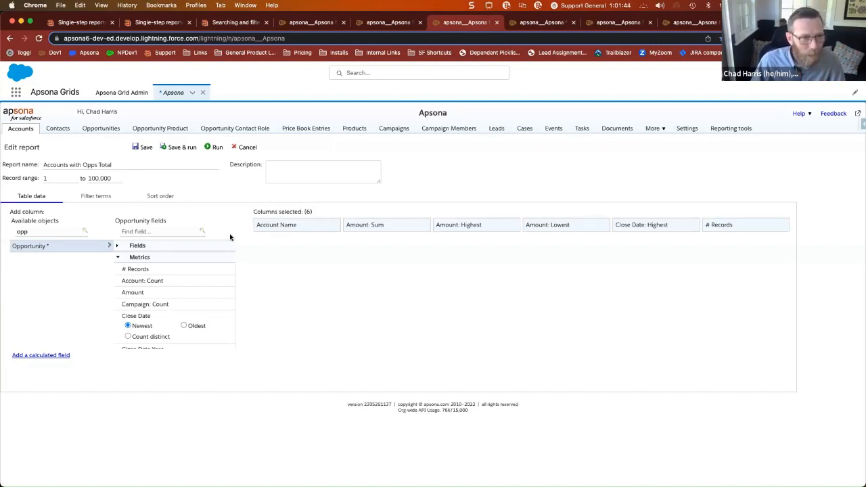
left_click_drag(13, 232, 5, 231)
key("BackSpace")
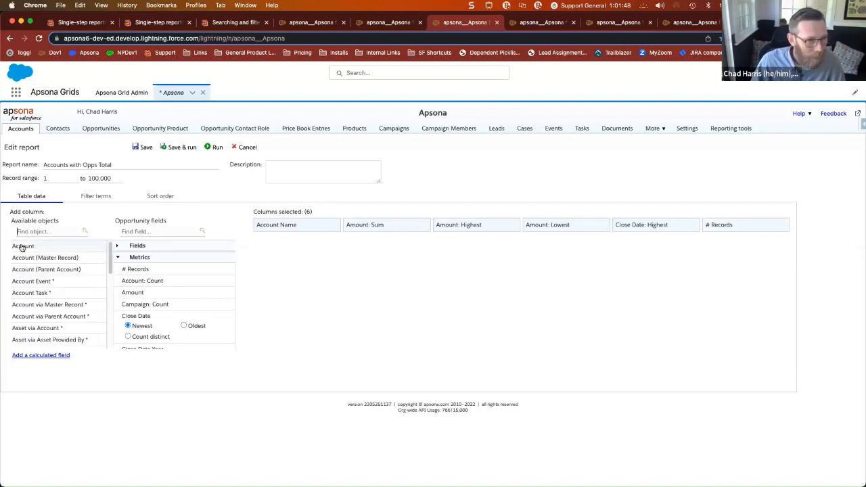
left_click(23, 247)
left_click(124, 232)
type("stat")
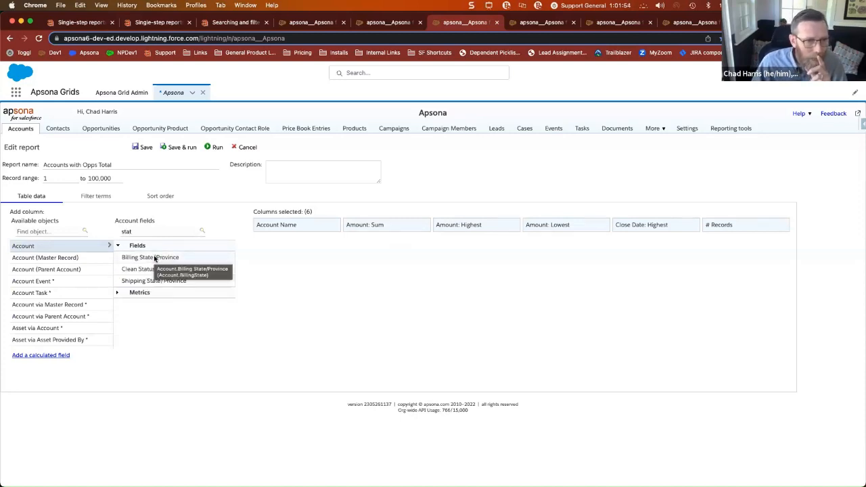
double_click(155, 258)
left_click_drag(304, 244, 271, 228)
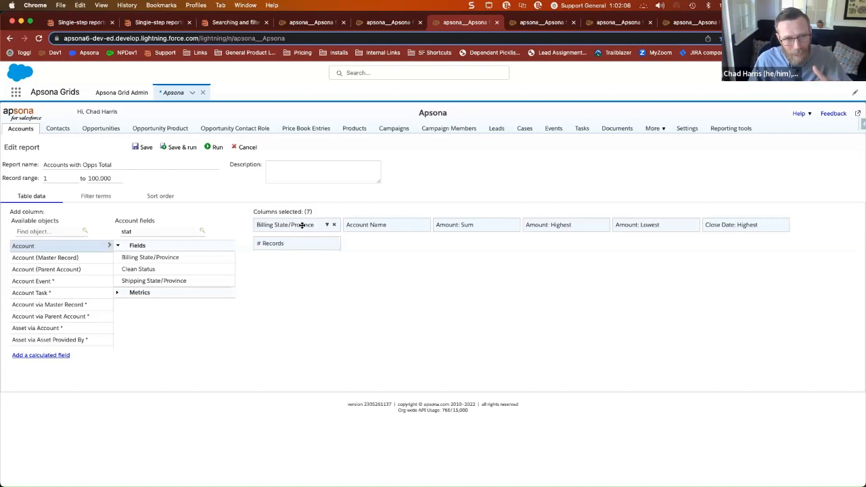
Remove the Account Name column so the metrics aggregate by state, then save and run the report
left_click(425, 226)
left_click(183, 148)
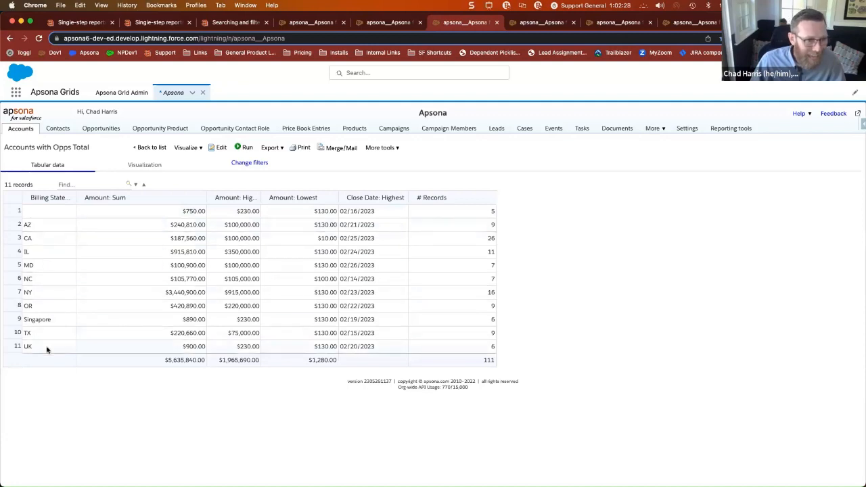
Edit the report and add the non-metric Account Name field back as the second column, after Billing State/Province
left_click(217, 148)
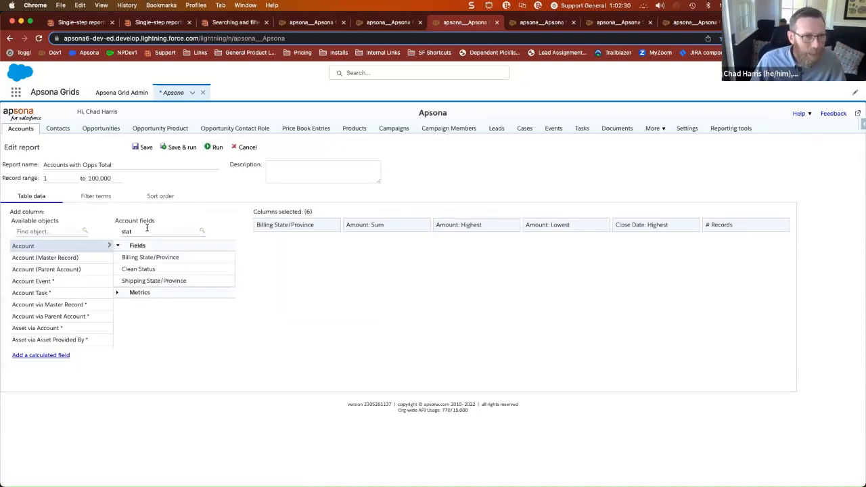
left_click_drag(132, 235, 98, 223)
type("n")
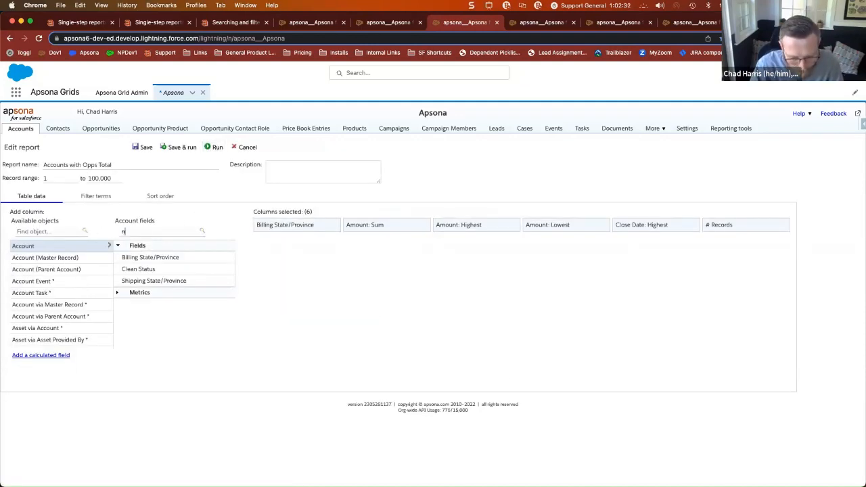
type("am,e")
key("BackSpace")
key("BackSpace")
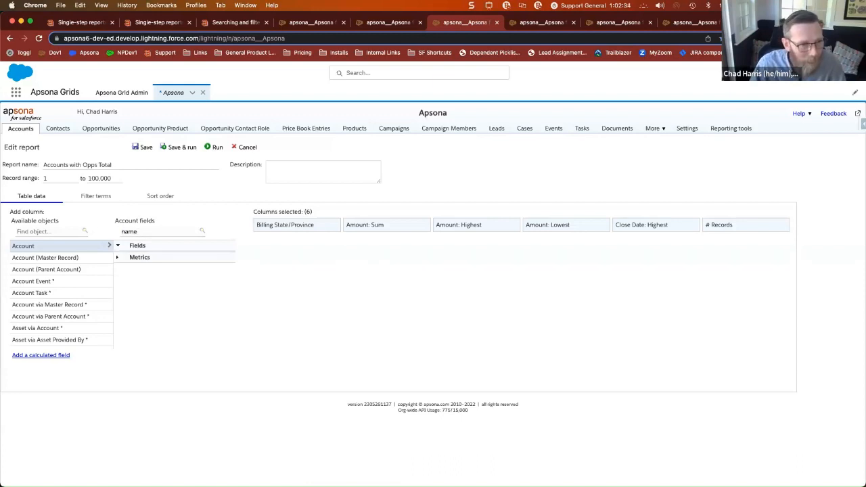
double_click(139, 257)
left_click_drag(304, 246, 355, 226)
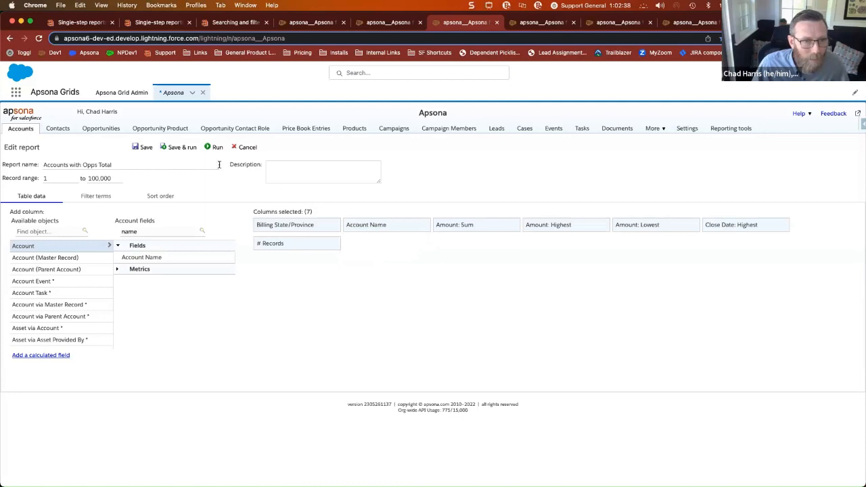
Save and run the report with both state and account name, then reopen its definition and save and run it again
left_click(184, 149)
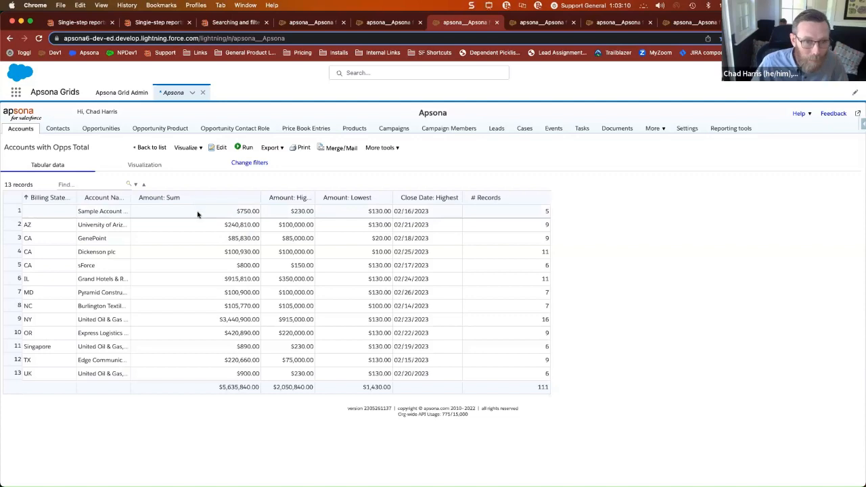
left_click(212, 149)
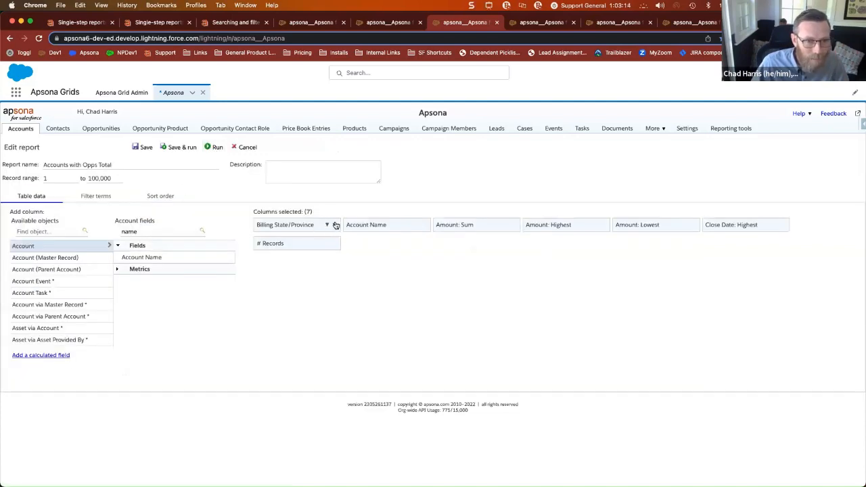
left_click(182, 147)
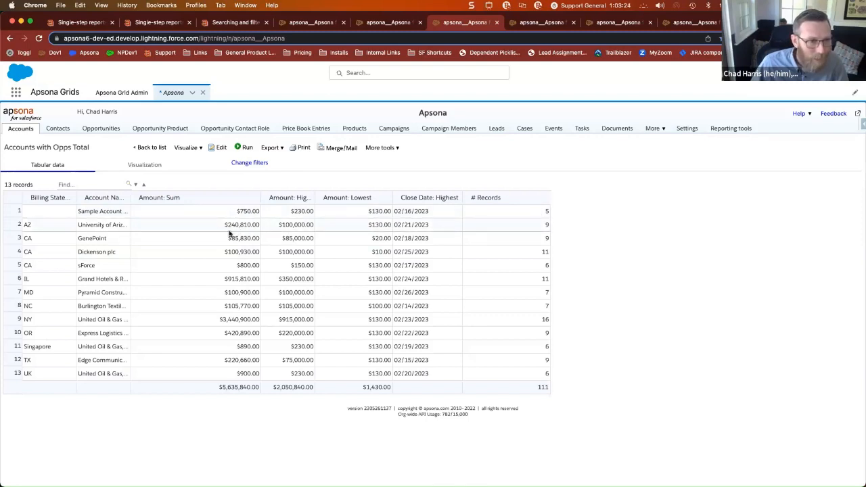
Edit the report, add the non-metric Opportunity ID field as the last column, and run it without saving
left_click(220, 148)
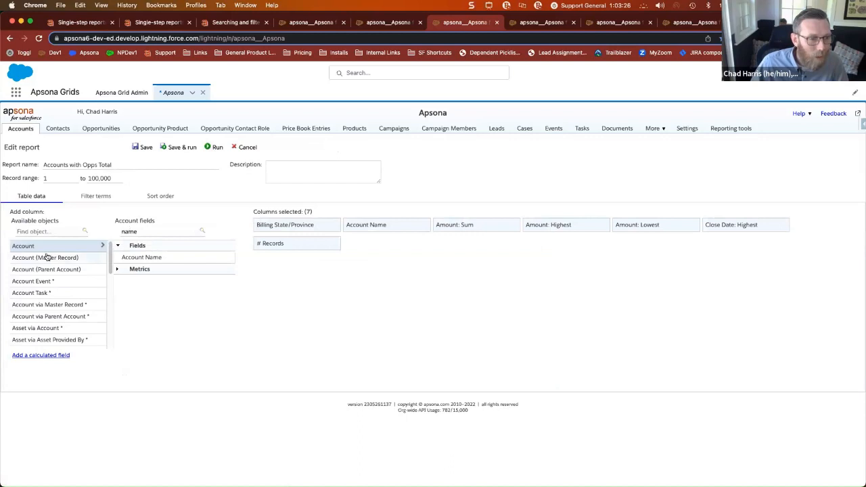
left_click(47, 232)
type("opp")
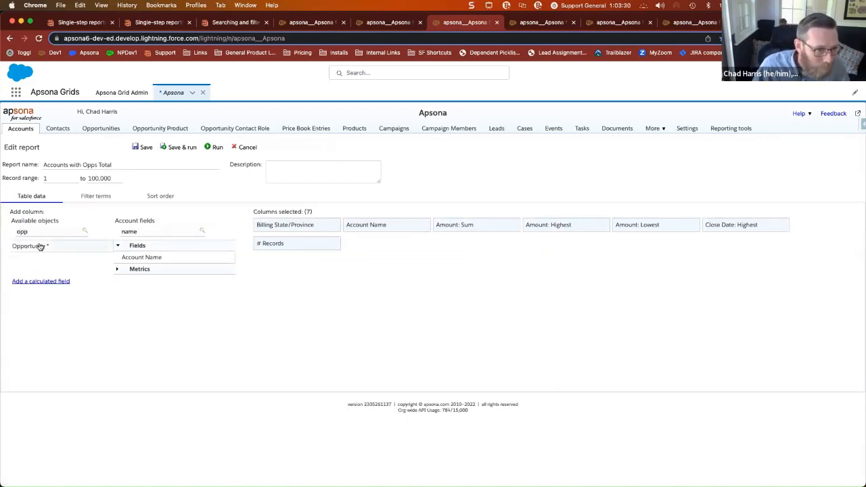
left_click(39, 247)
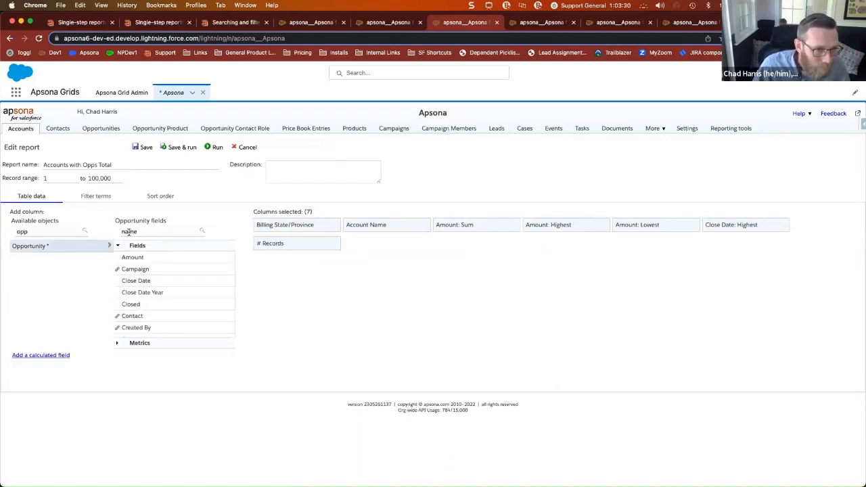
left_click_drag(136, 232, 112, 238)
type("id")
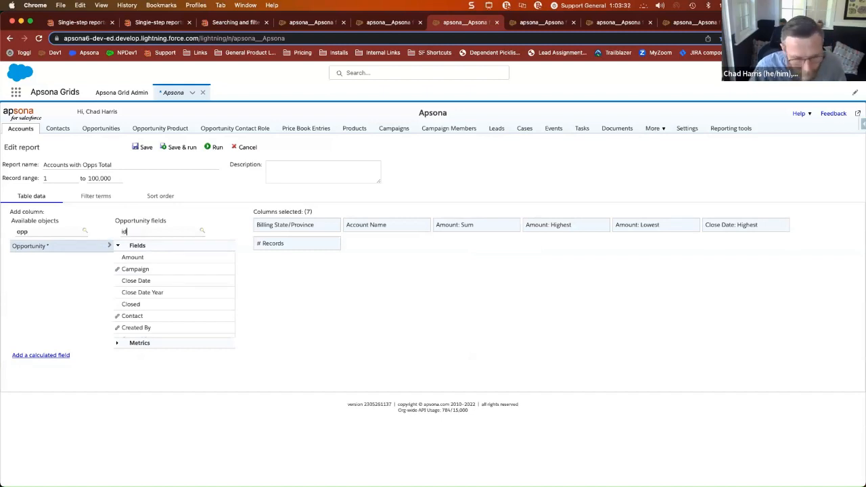
double_click(175, 257)
left_click(217, 147)
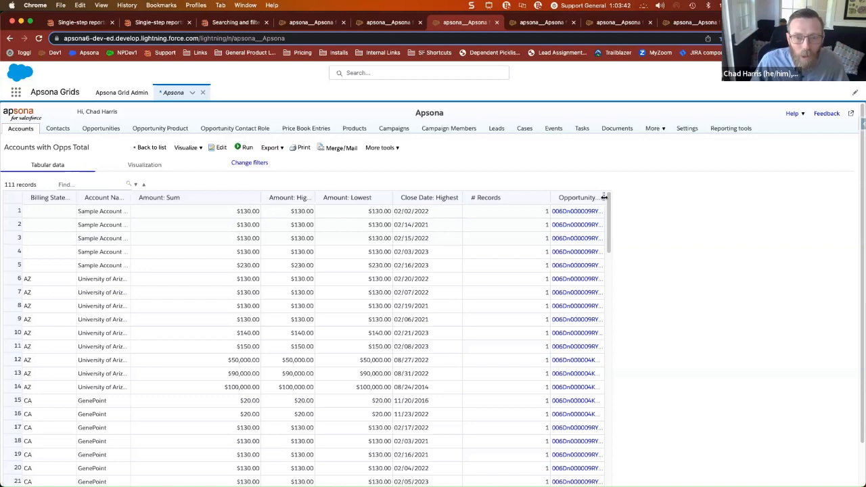
Widen the Opportunity ID column, sort by # Records, and examine the first row's opportunity ID and highest close date
left_click_drag(603, 197, 674, 197)
left_click_drag(622, 214, 552, 212)
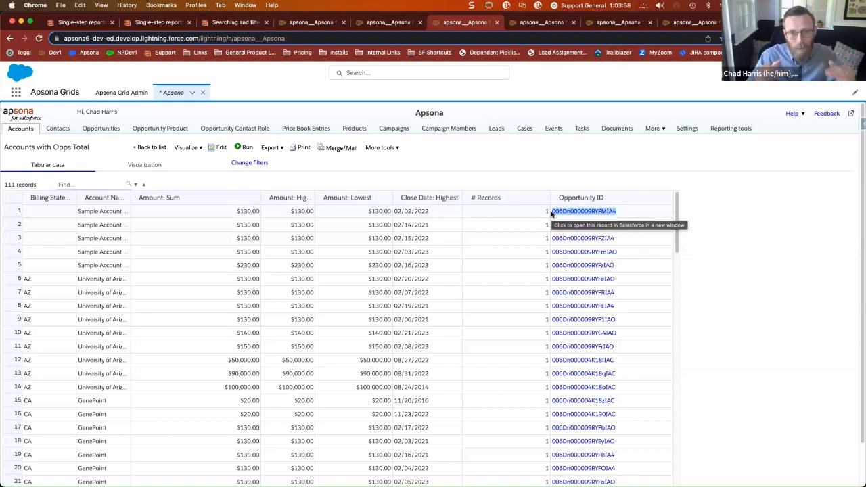
double_click(501, 197)
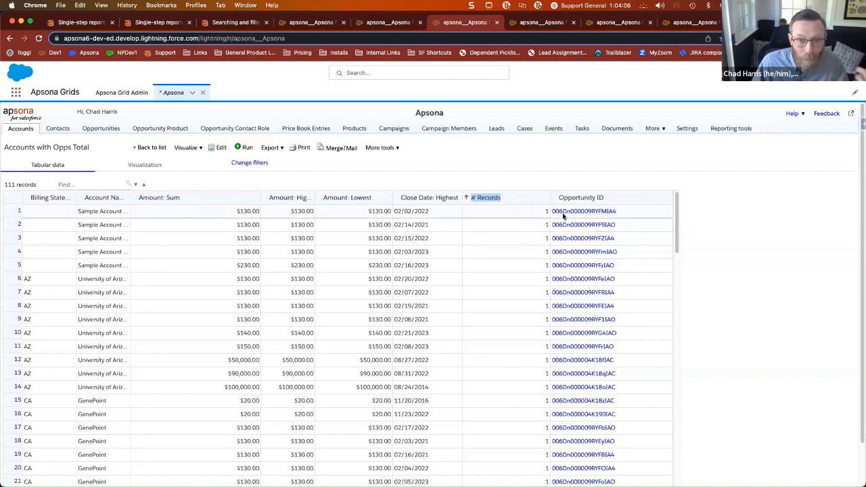
left_click_drag(624, 213, 553, 215)
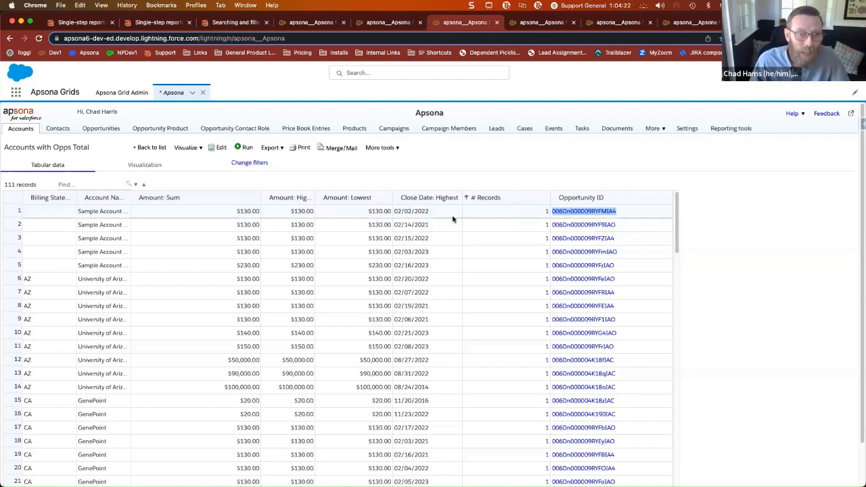
left_click_drag(428, 211, 396, 211)
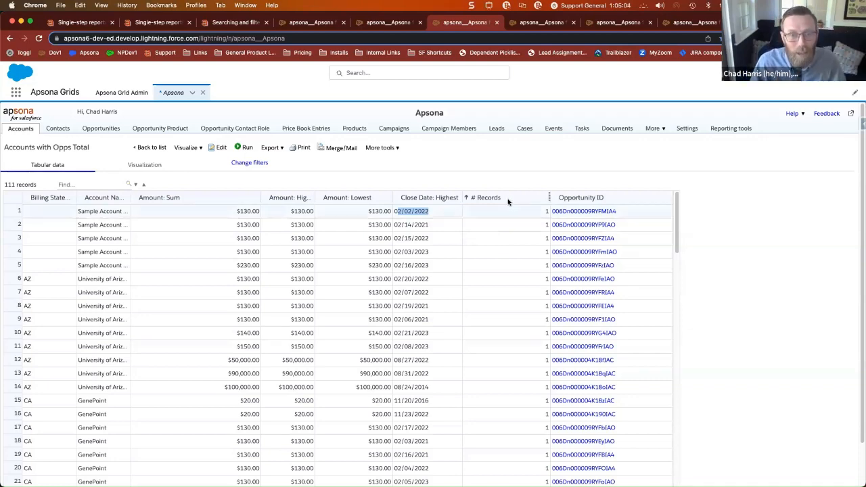
key("ctrl+Right")
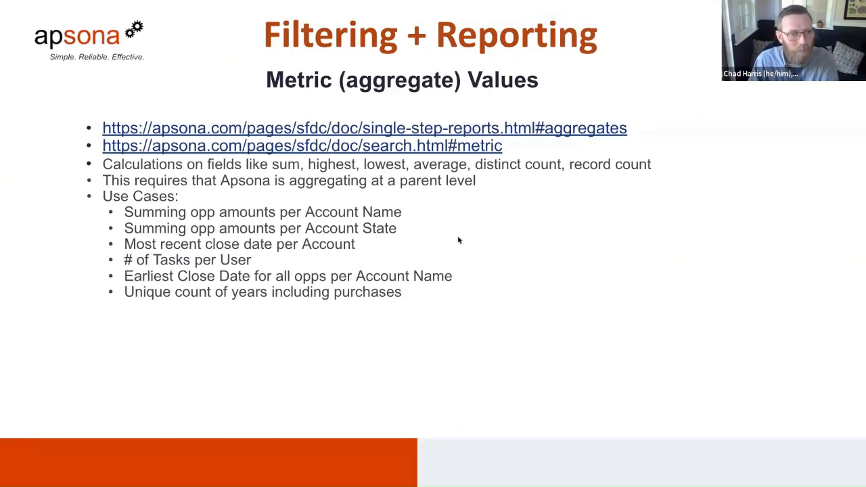
key("Right")
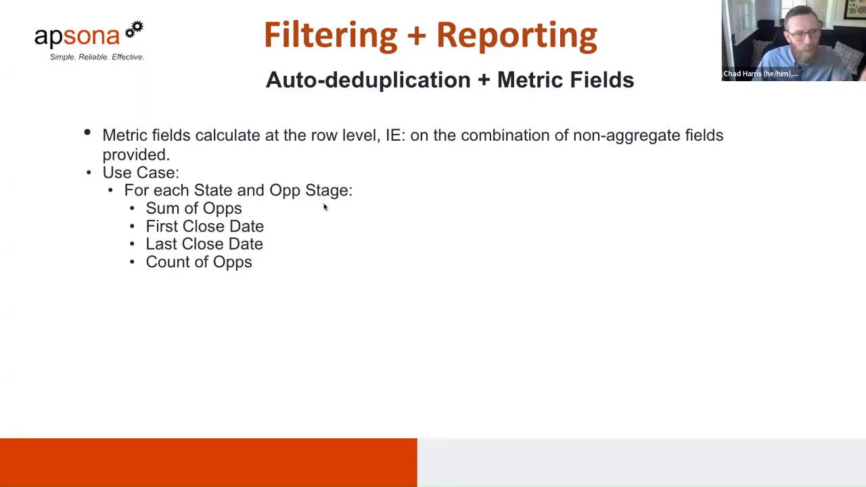
left_click(361, 216)
key("Left")
key("Left")
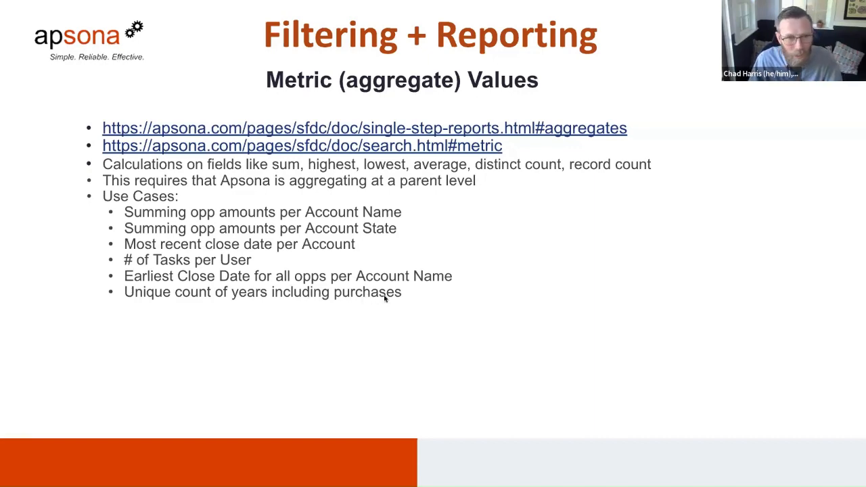
key("ctrl+Left")
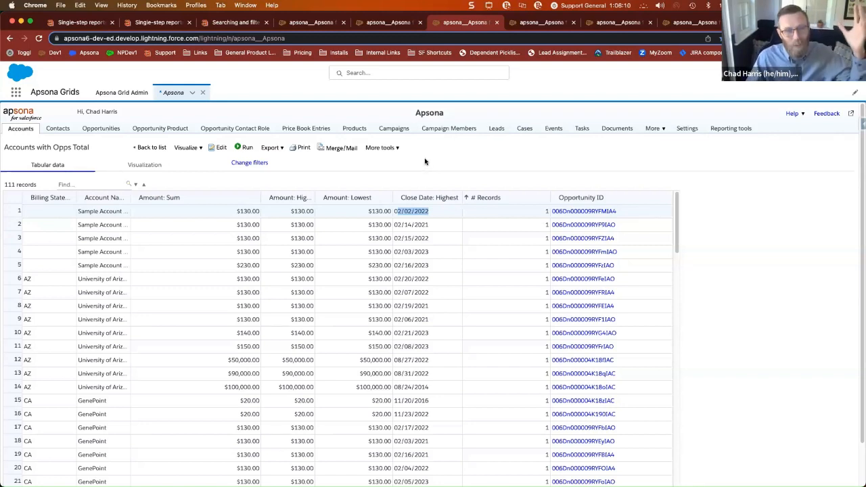
Open the Opportunities reports list and run the report "# of years with purchases within last 5 FYs"
left_click(103, 129)
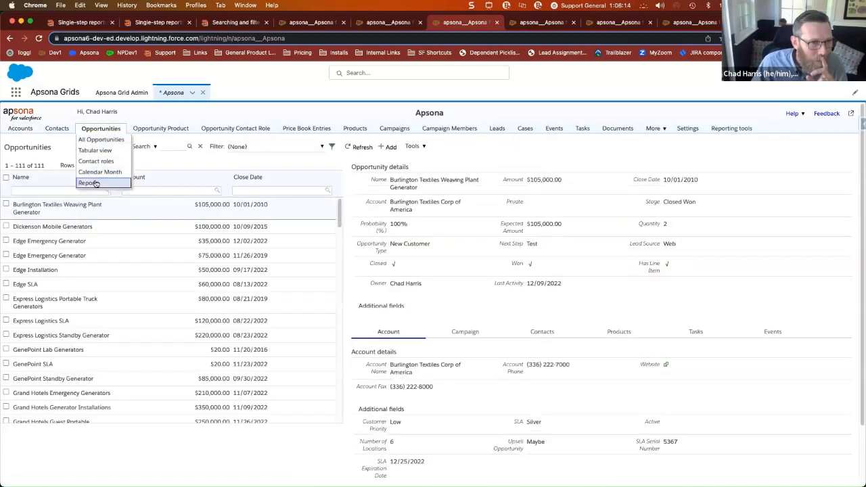
left_click(94, 182)
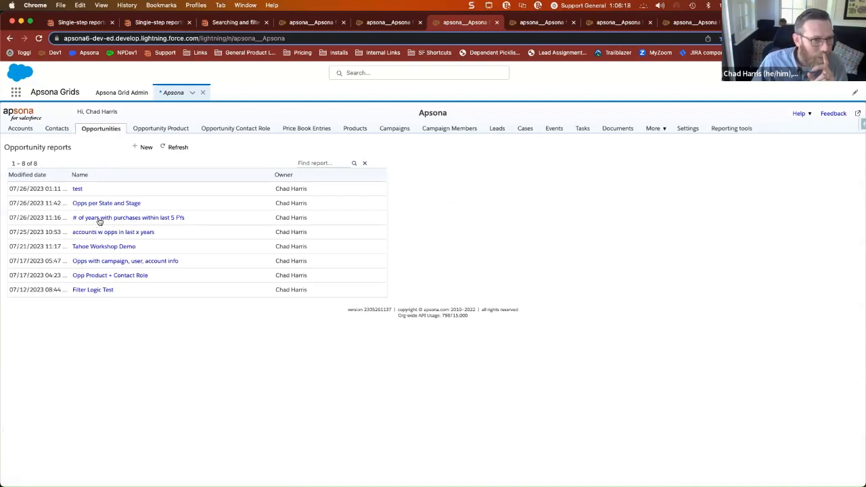
left_click(101, 218)
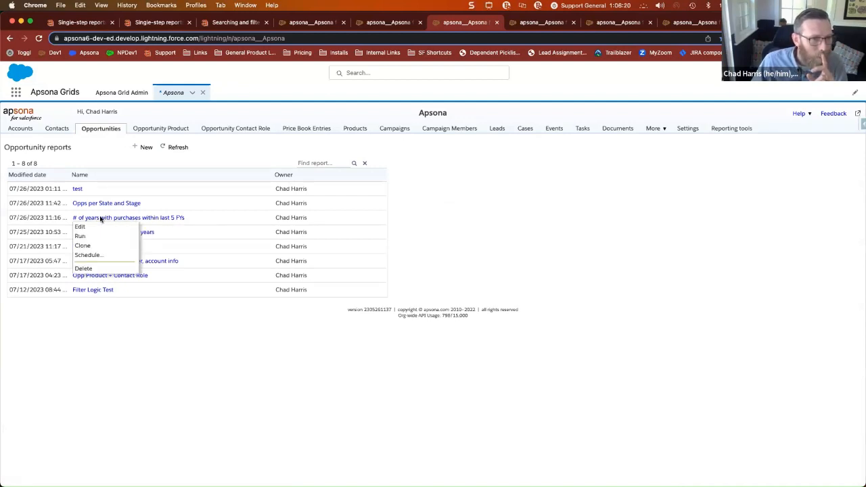
left_click(92, 237)
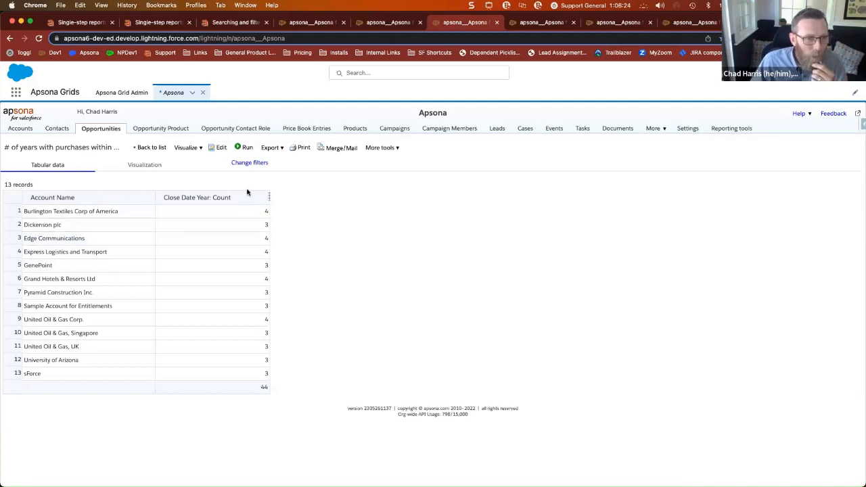
Open the report's temporary filter settings and review the field and operator choices for the Close Date term
left_click(249, 163)
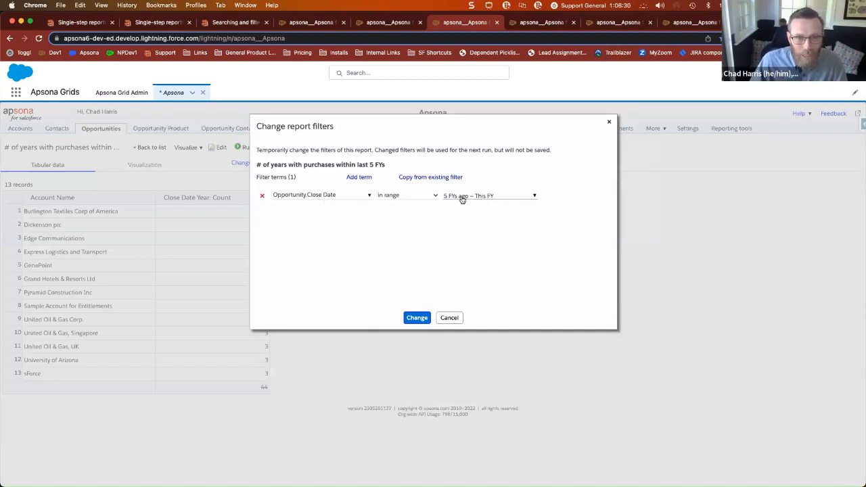
left_click(329, 197)
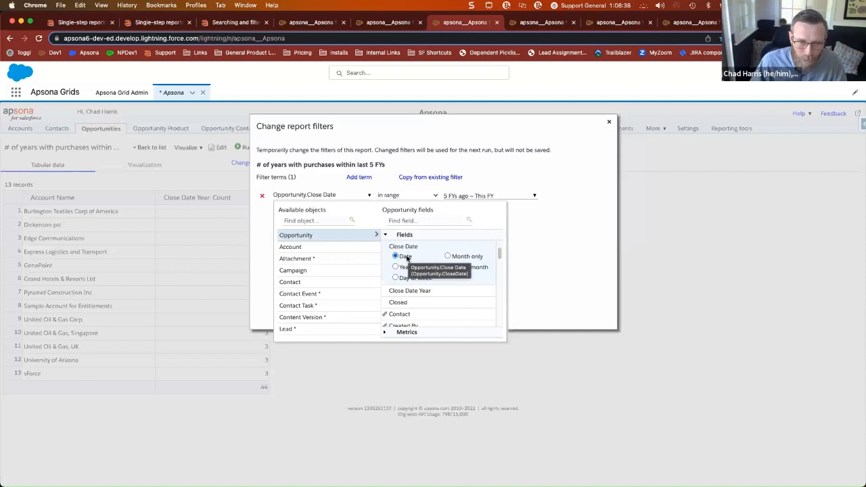
left_click(395, 197)
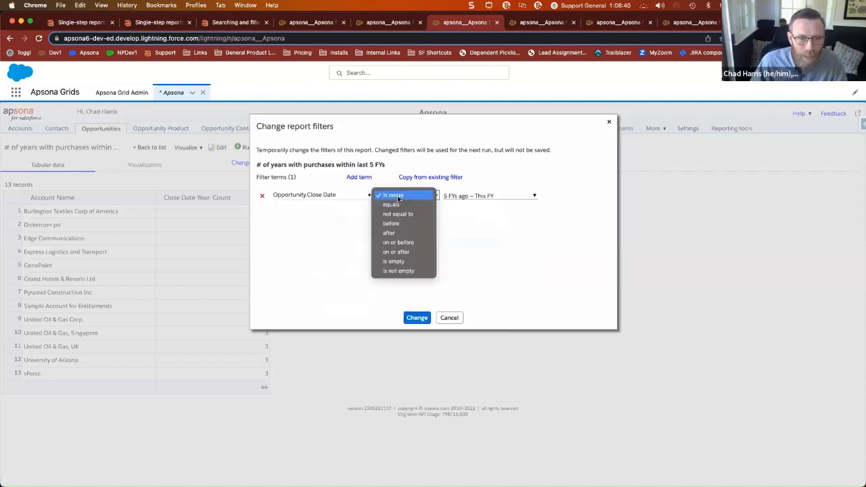
left_click(474, 200)
Review the Days, Months, Quarters, Years and Relative ways of defining the Close Date filter's range
left_click(473, 199)
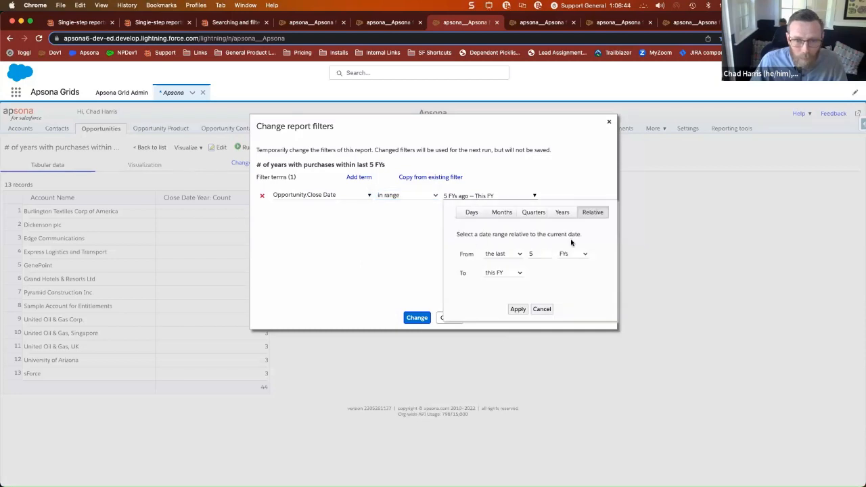
left_click(476, 213)
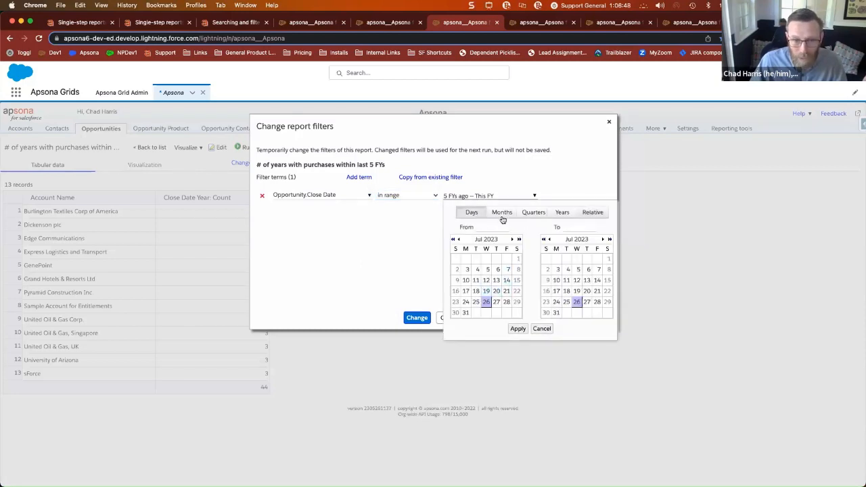
left_click(503, 214)
left_click(532, 214)
left_click(562, 213)
left_click(592, 212)
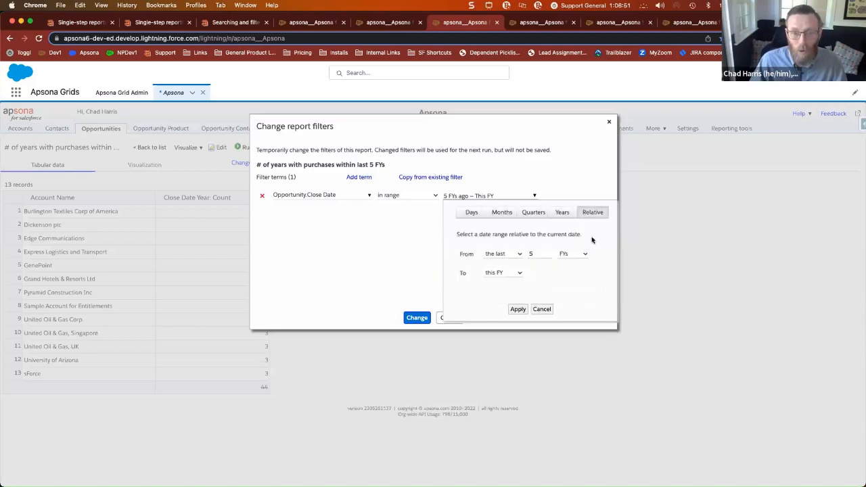
Check the From and To choices of the relative date range, then close the filter settings without applying changes
left_click(519, 255)
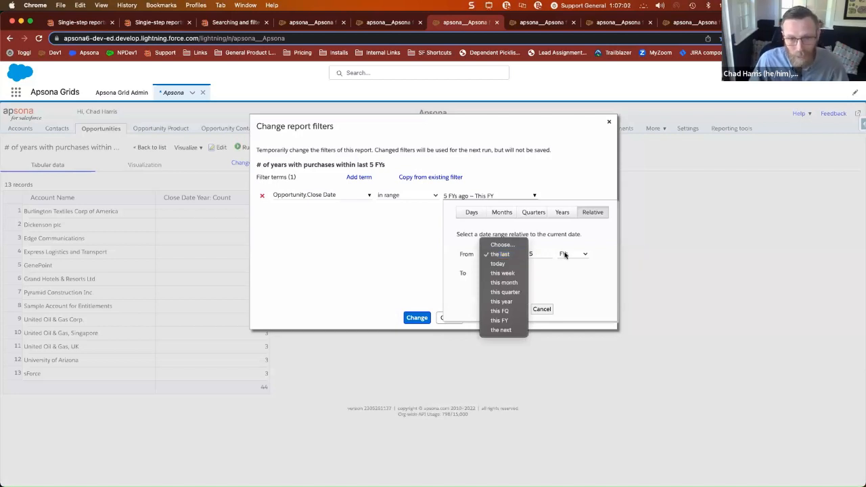
left_click(559, 280)
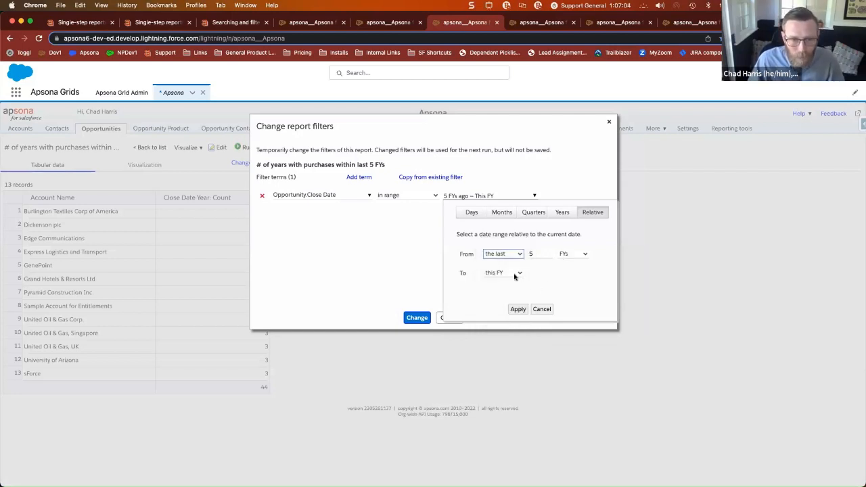
left_click(513, 273)
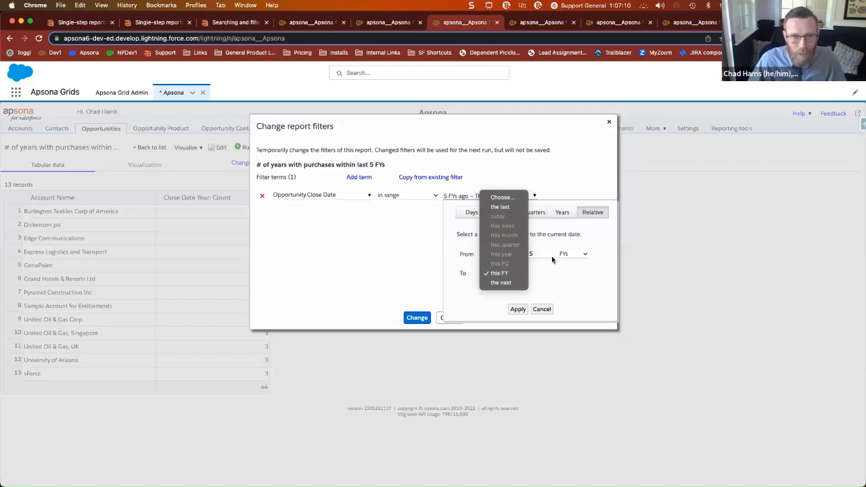
left_click(543, 310)
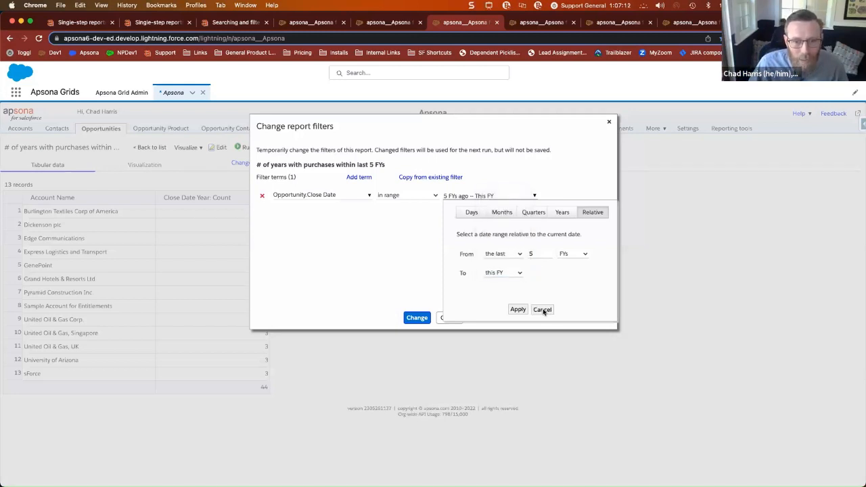
left_click(543, 310)
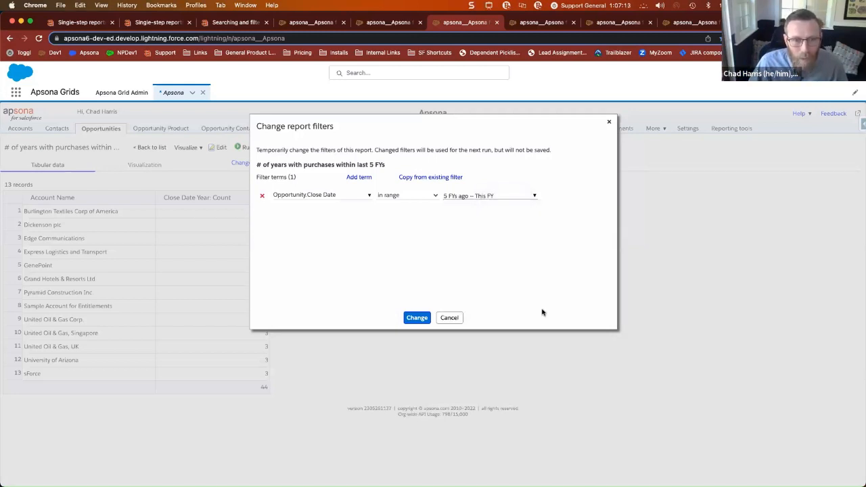
left_click(450, 318)
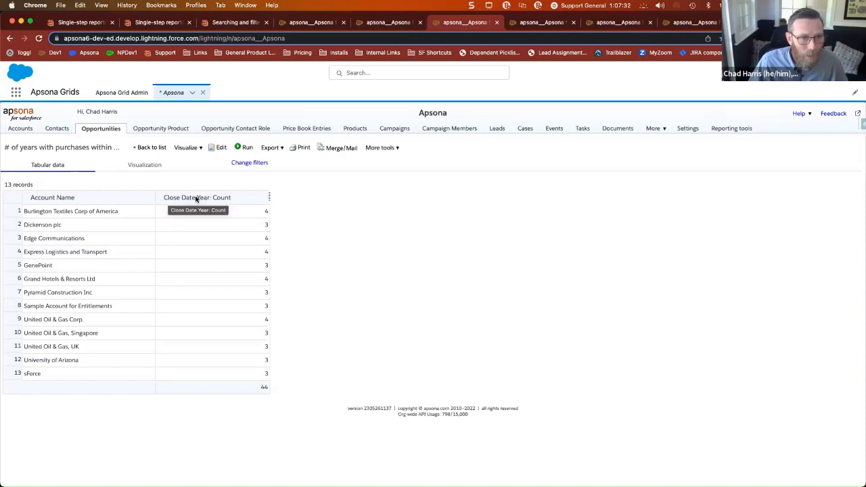
Edit the report, find the Opportunity "year" fields, and select the Count distinct metric for Close Date Year
left_click(222, 153)
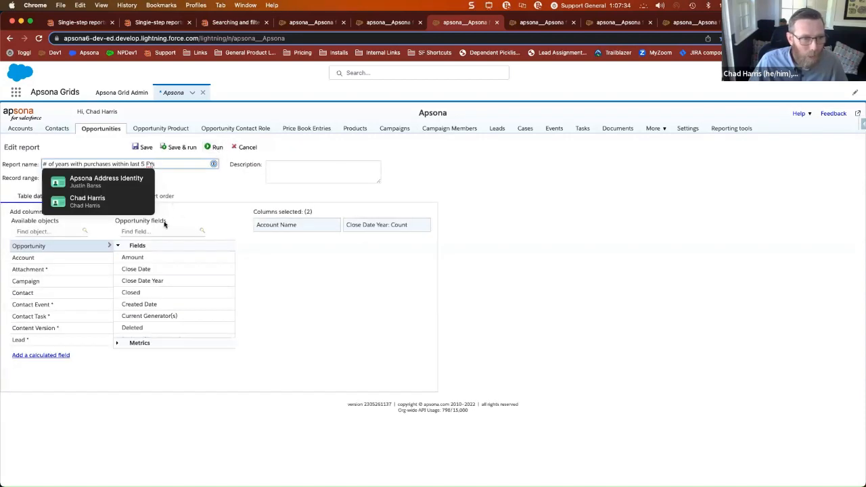
left_click(133, 231)
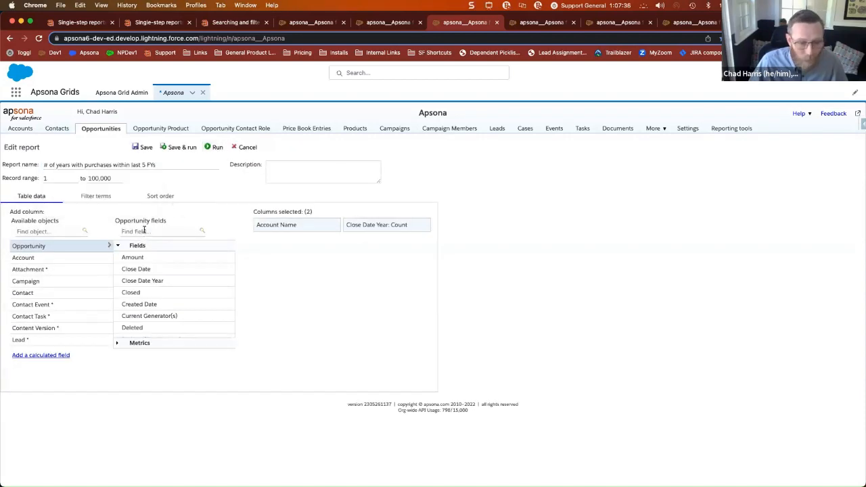
type("year")
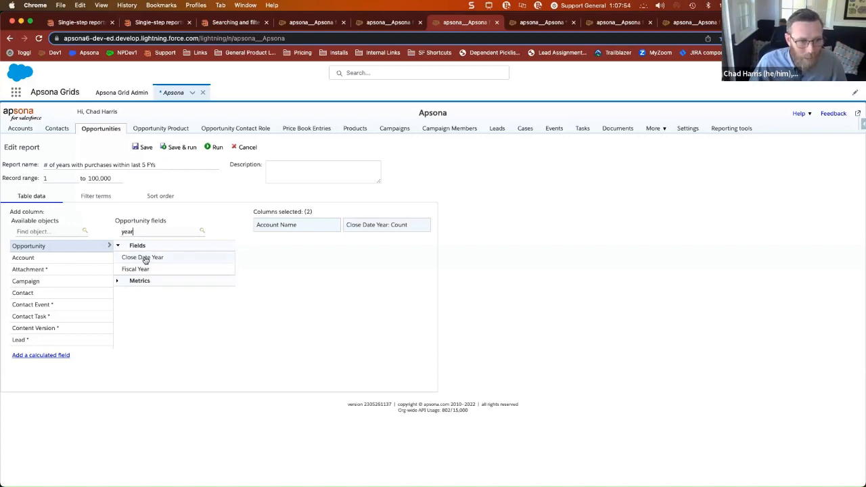
left_click(118, 283)
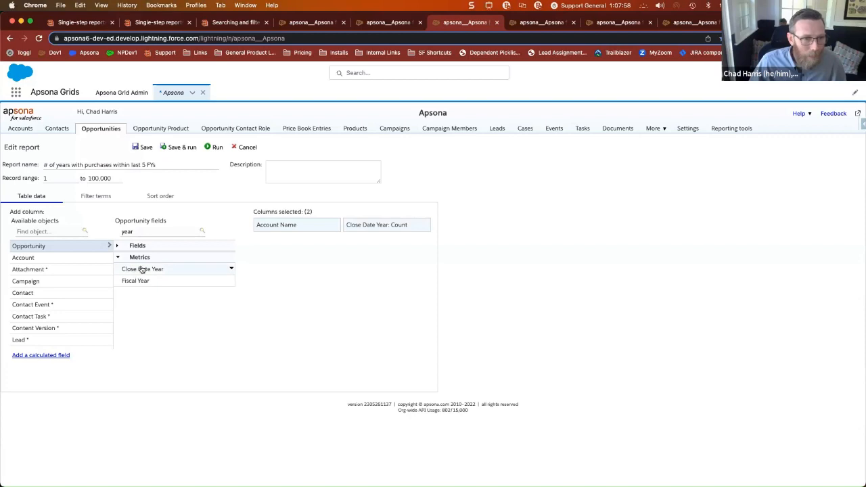
left_click(155, 270)
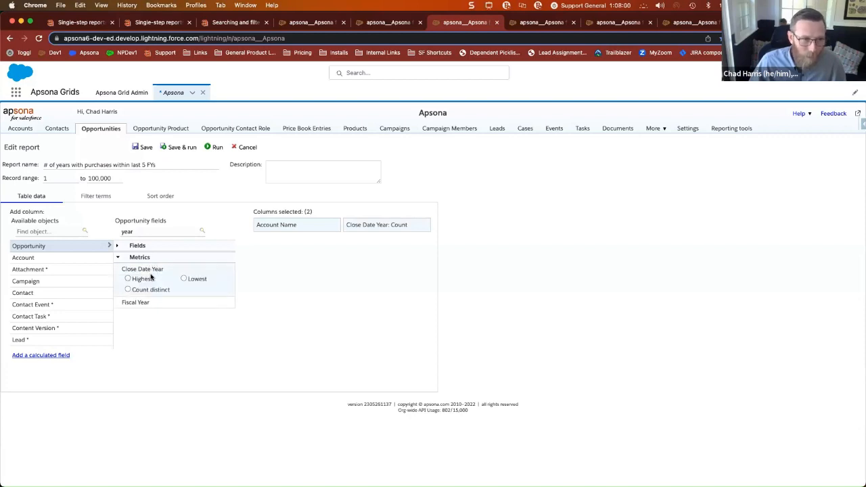
left_click(128, 290)
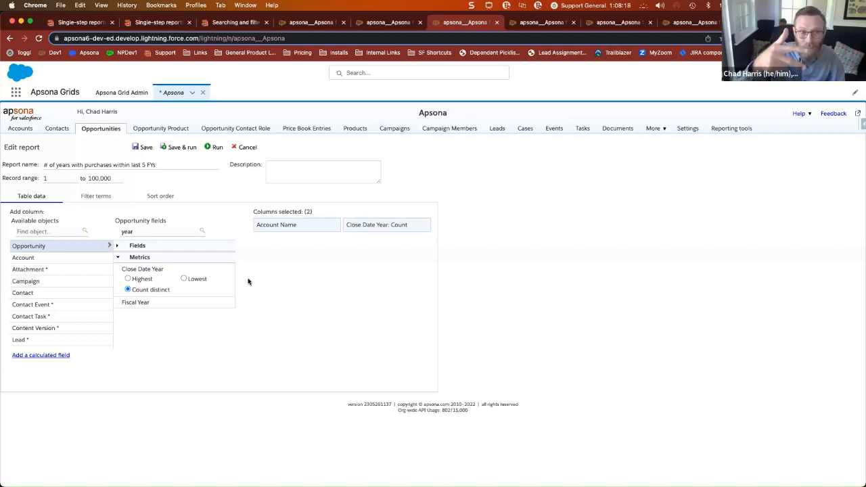
Run the report, then edit it again to add a second filter term on the Opportunity Close Date Year: Count metric
left_click(211, 149)
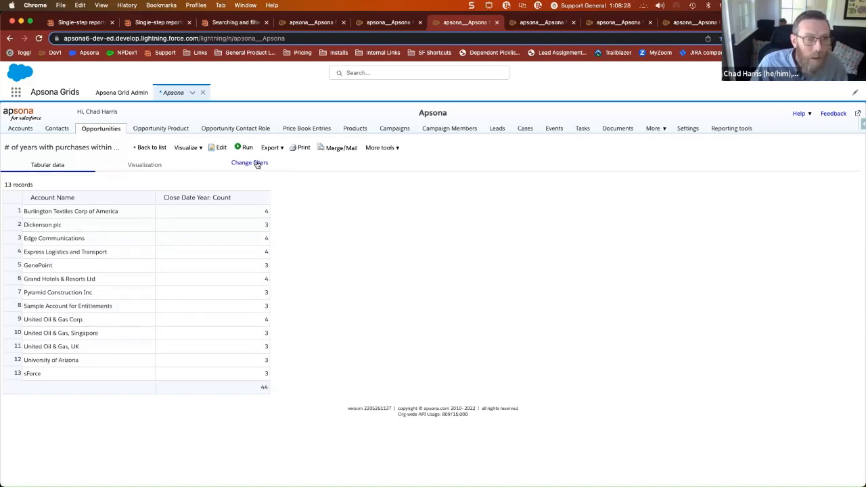
left_click(221, 147)
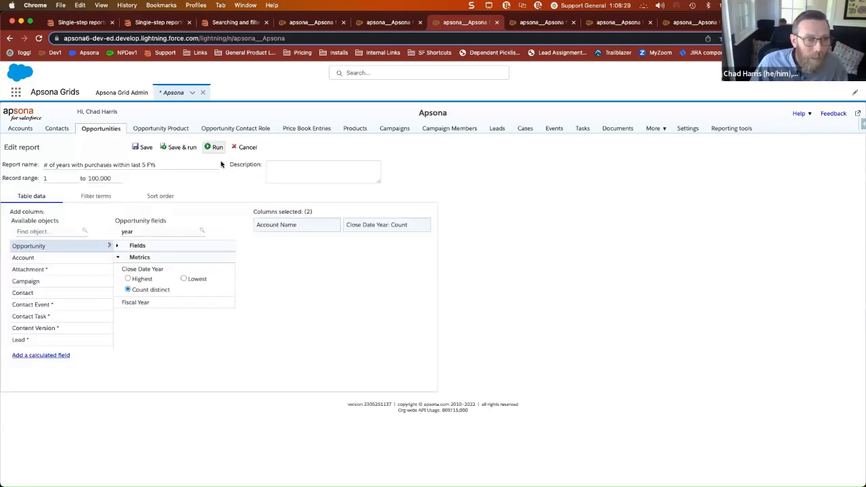
left_click(101, 198)
left_click(106, 213)
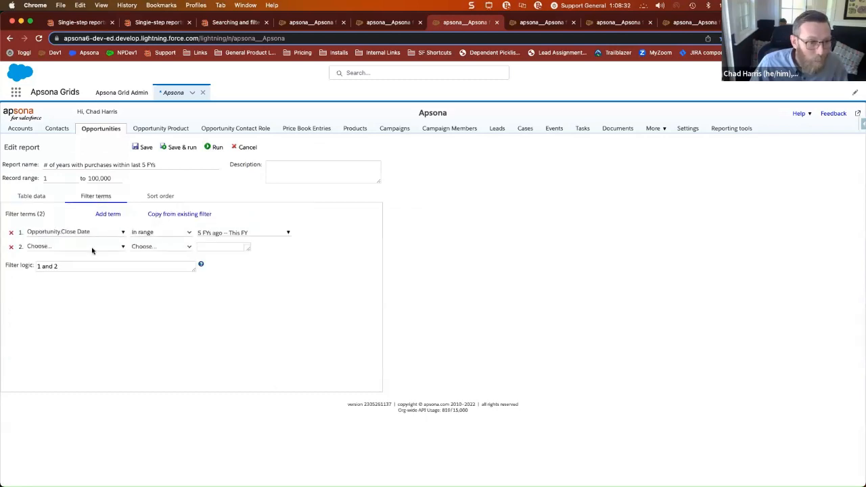
left_click(90, 248)
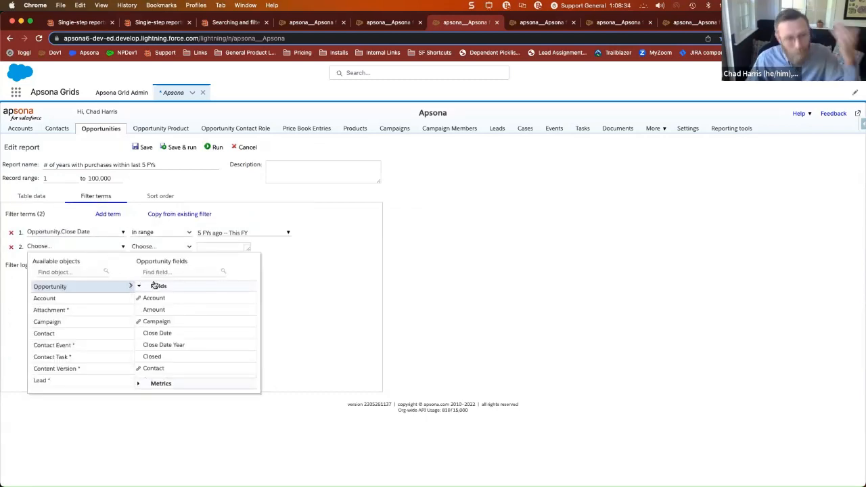
left_click(159, 383)
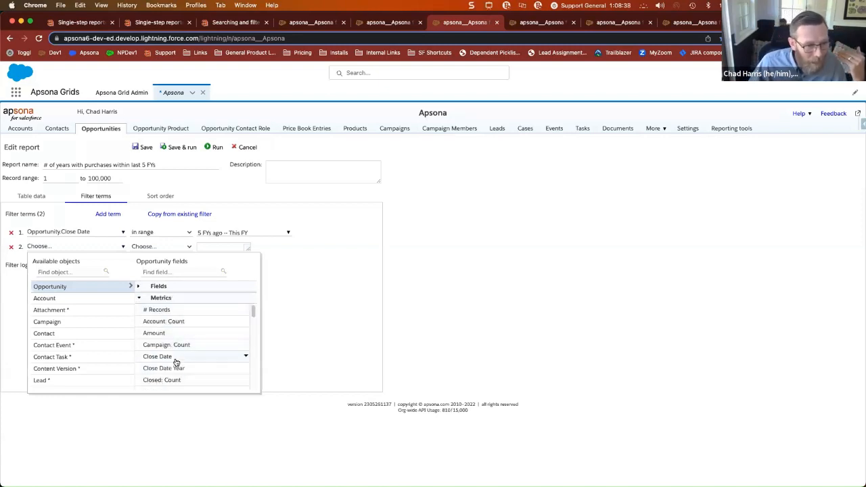
left_click(173, 370)
left_click(163, 372)
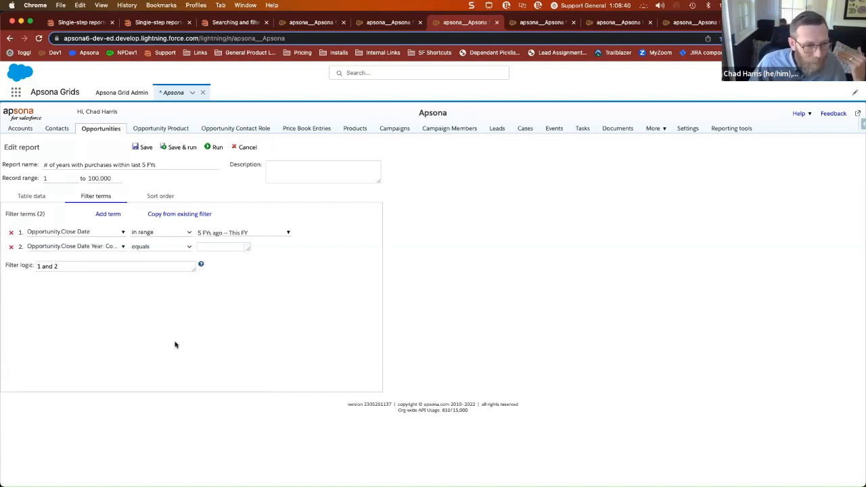
Set the Close Date Year count term to greater than 3, then save and run the report
left_click(175, 246)
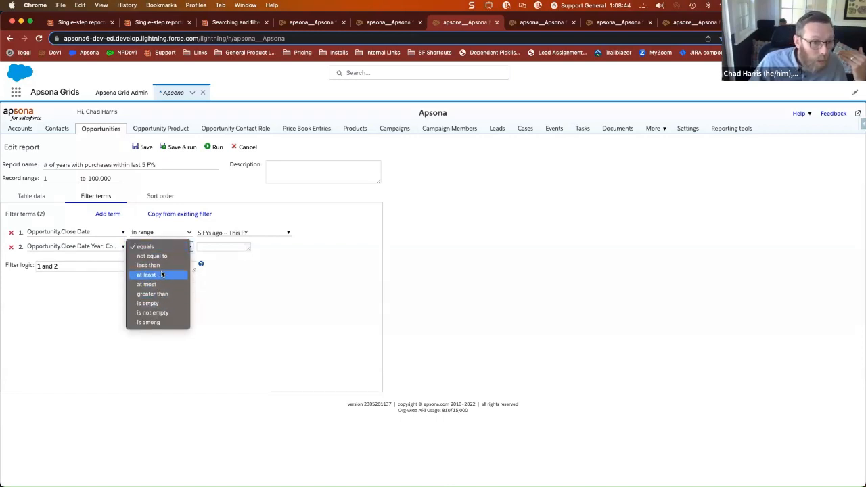
left_click(183, 294)
left_click(202, 246)
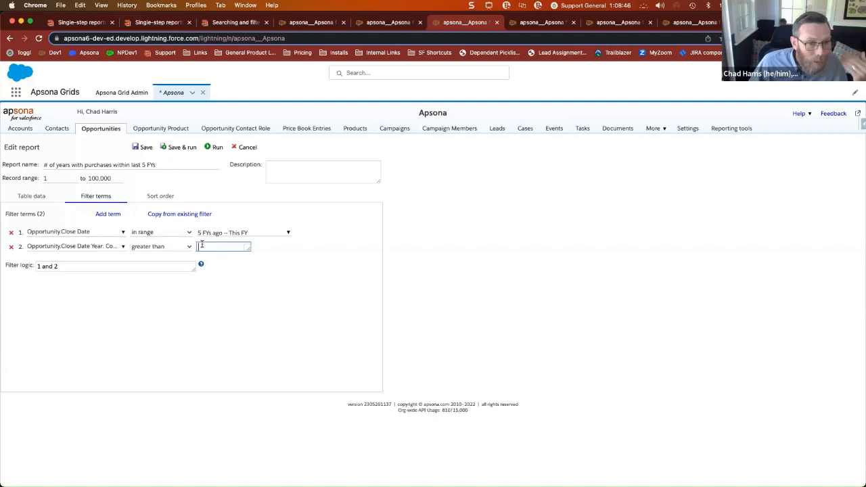
type("3")
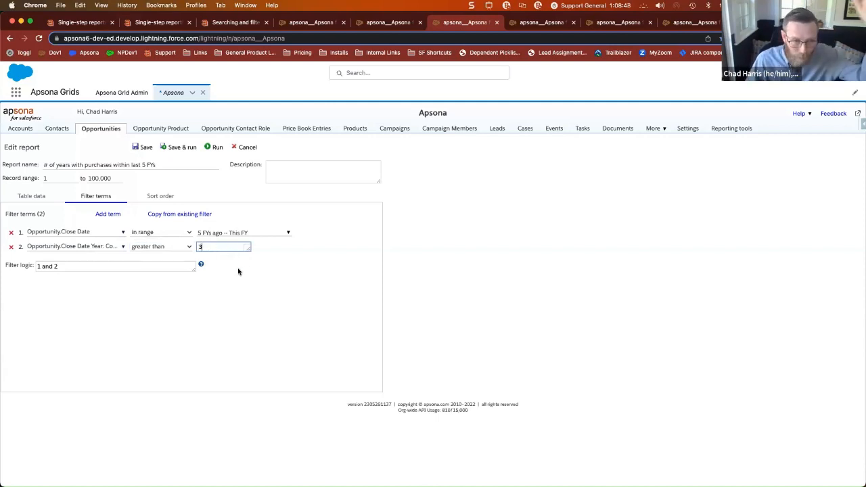
left_click(182, 147)
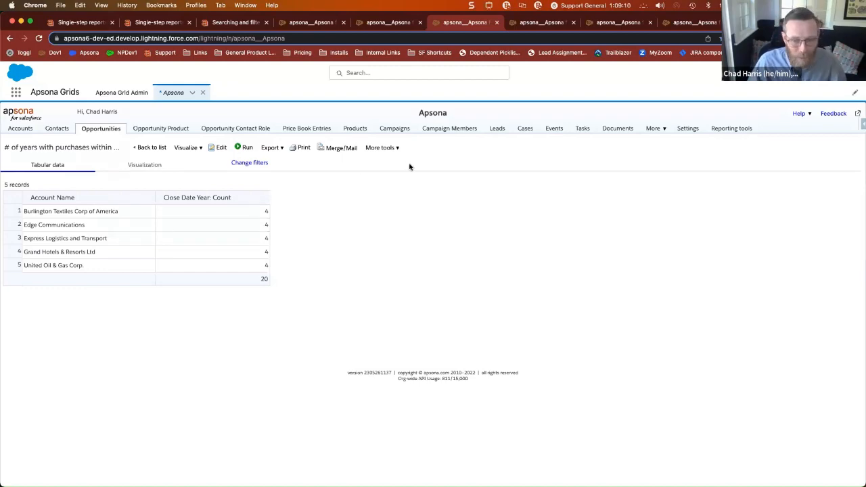
key("ctrl+Right")
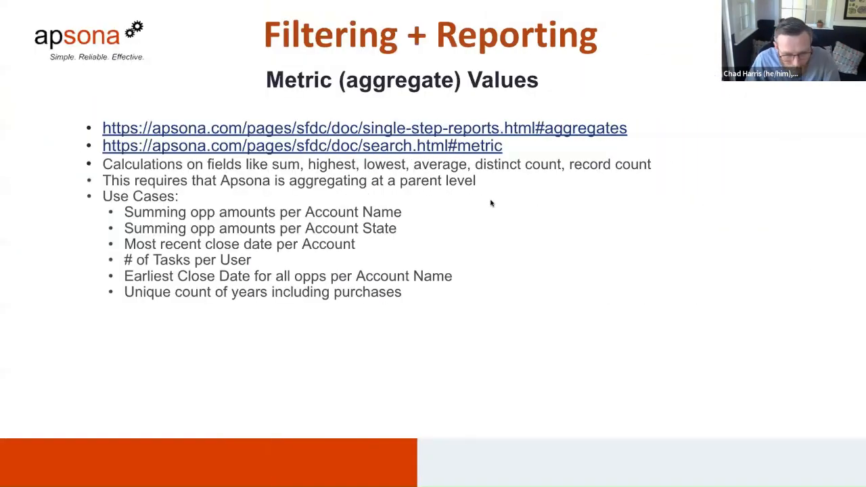
key("Right")
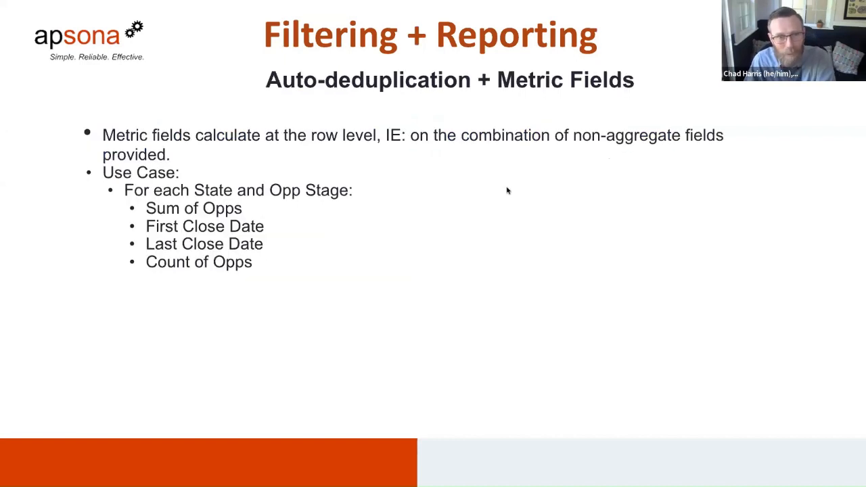
key("Right")
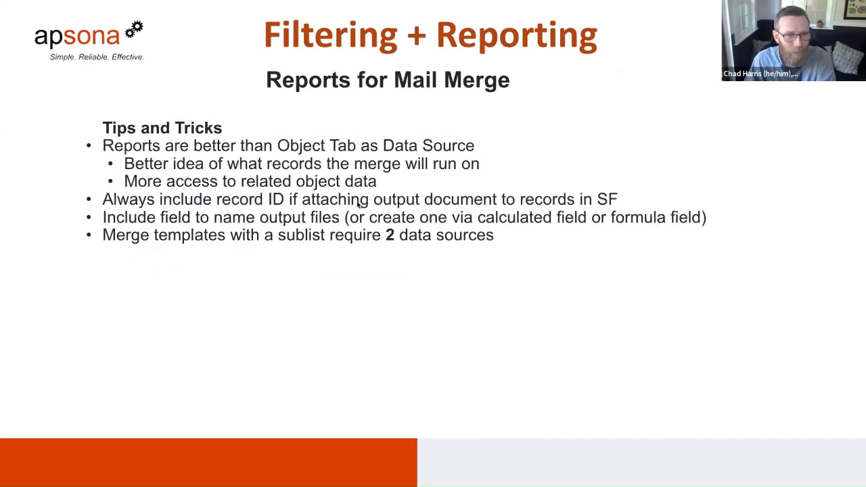
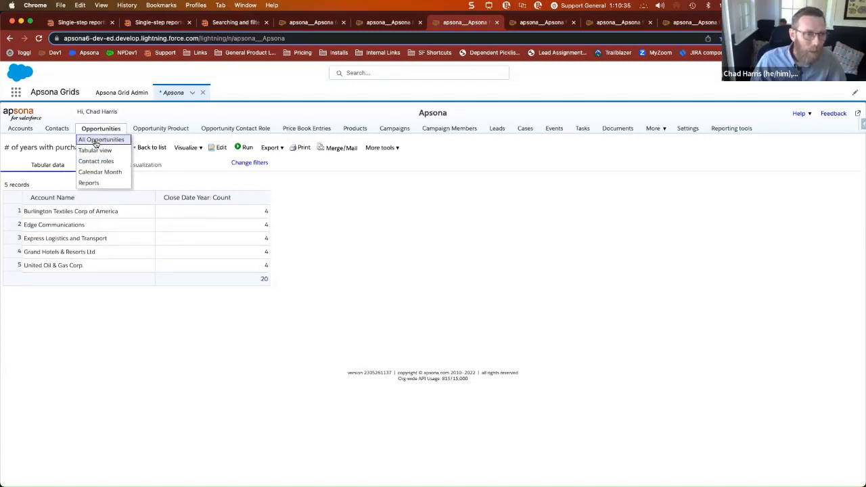
Open the list of all opportunities and choose the existing merge action "Document merge: Opportunity 2022-12-09_15:19" with editing before running
left_click(96, 140)
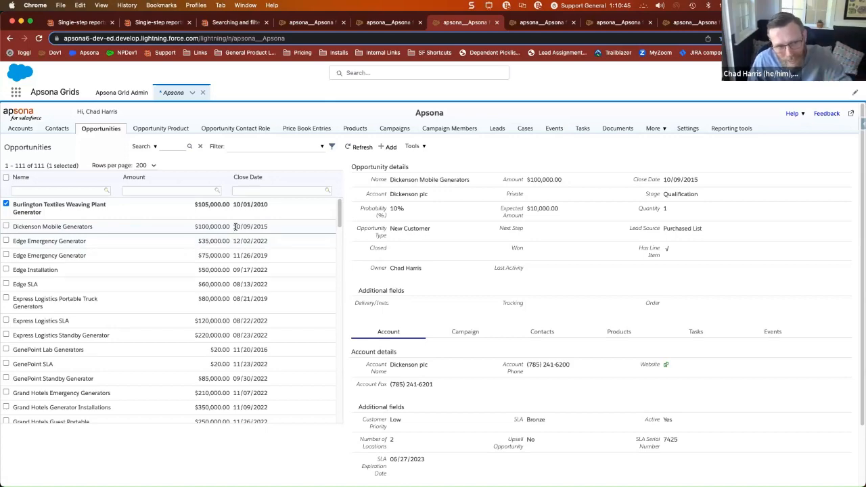
key("ctrl+Right")
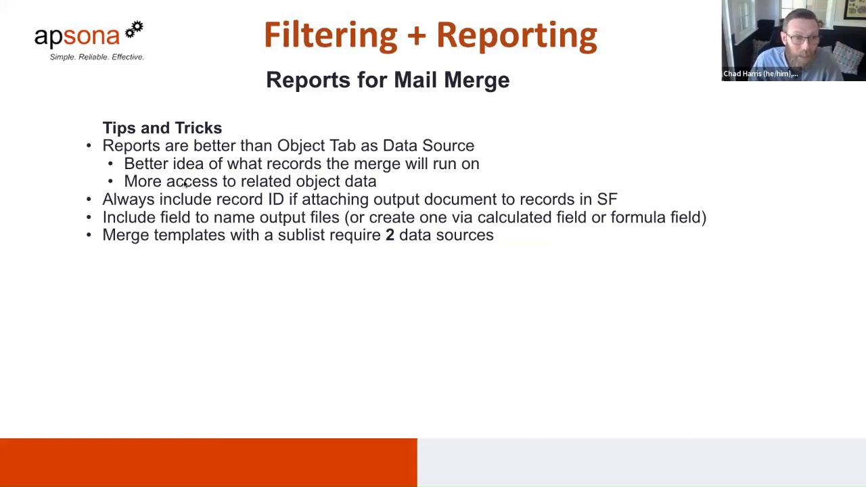
key("ctrl+Left")
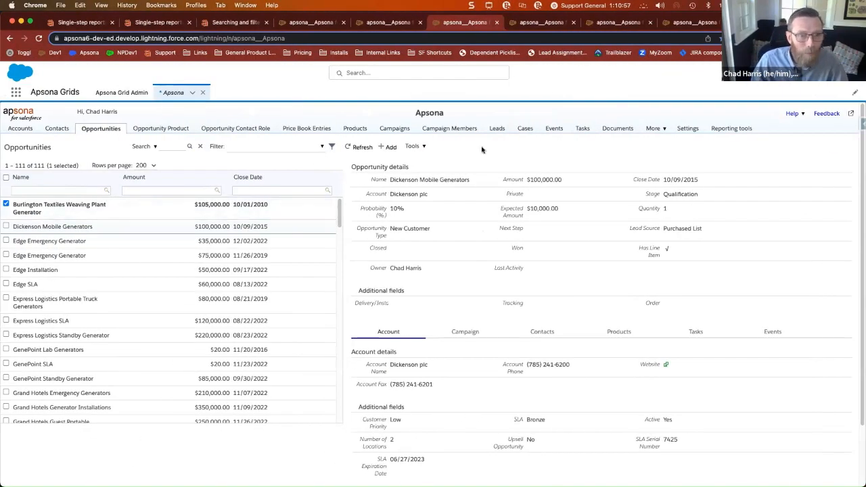
left_click(414, 146)
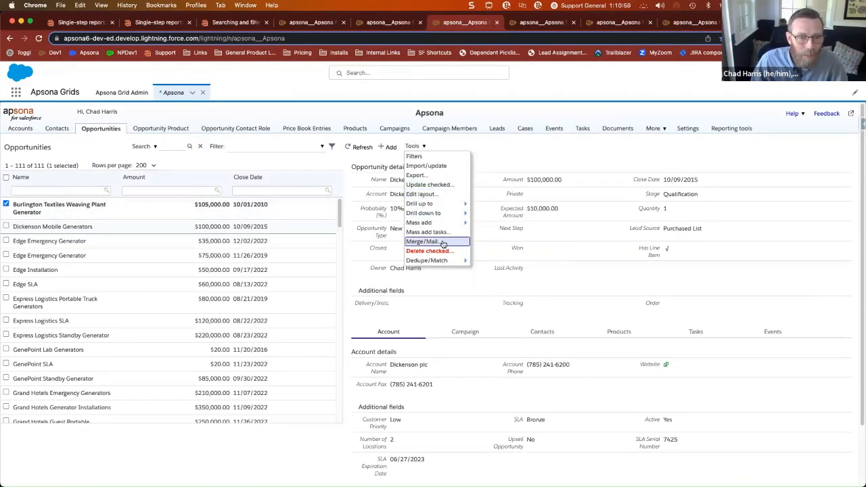
left_click(443, 242)
left_click(297, 187)
left_click(369, 200)
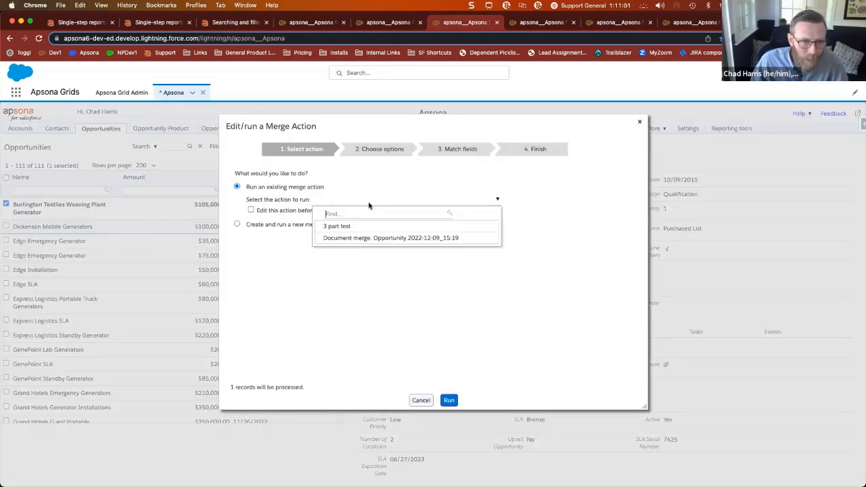
left_click(373, 238)
left_click(251, 210)
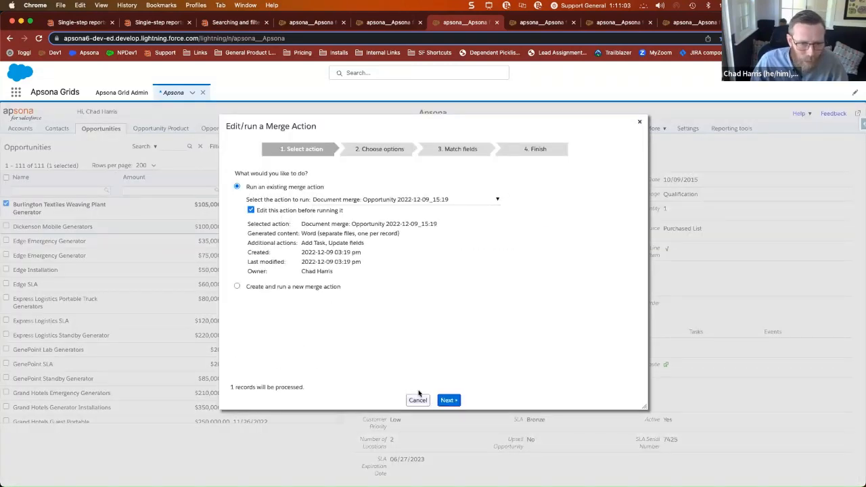
Review the merge options and the Opportunity and Account data fields available for the ATID merge field, then cancel the merge
left_click(445, 403)
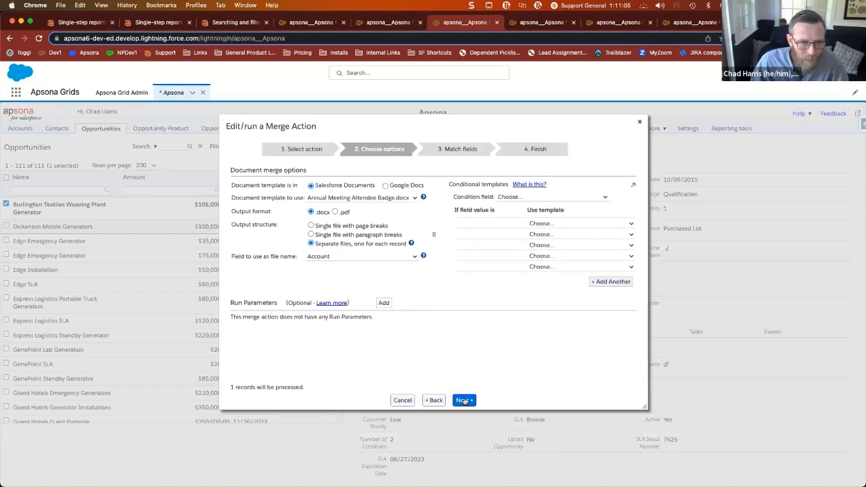
left_click(465, 400)
left_click(374, 207)
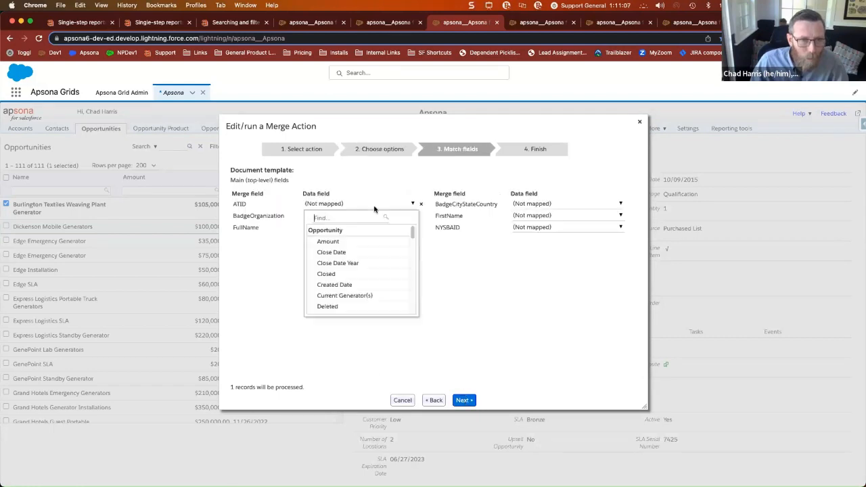
left_click_drag(412, 233, 412, 306)
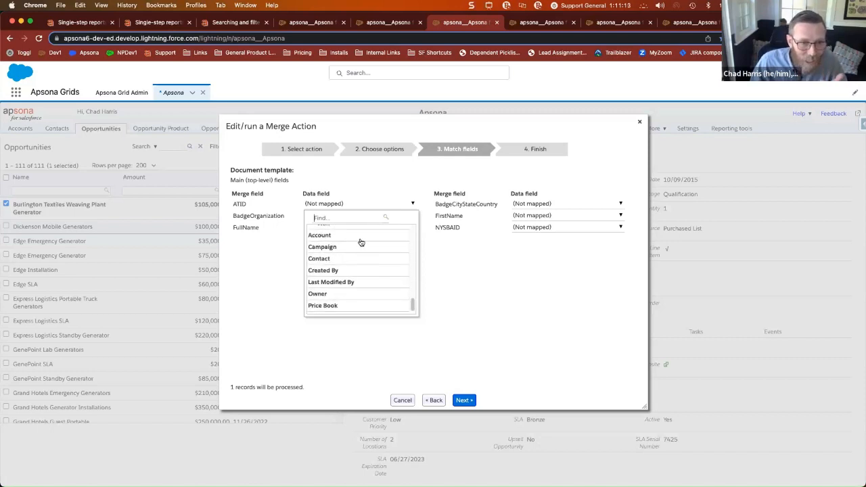
left_click(360, 237)
left_click_drag(412, 230, 413, 308)
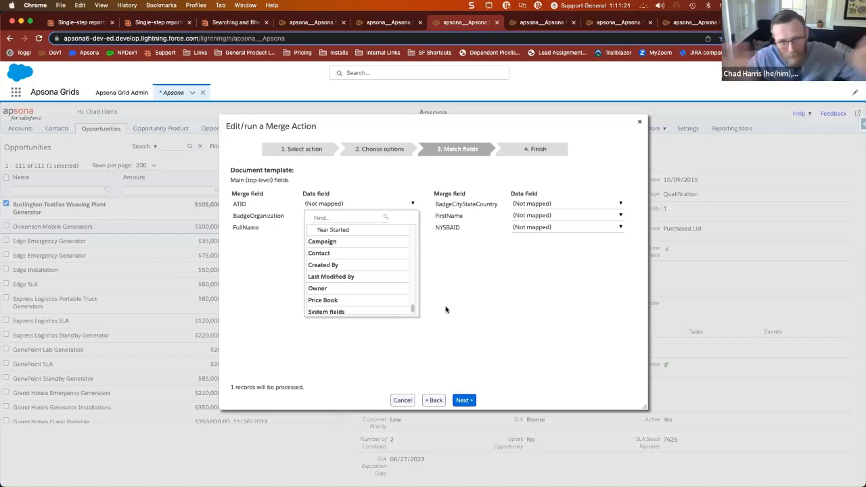
left_click(403, 401)
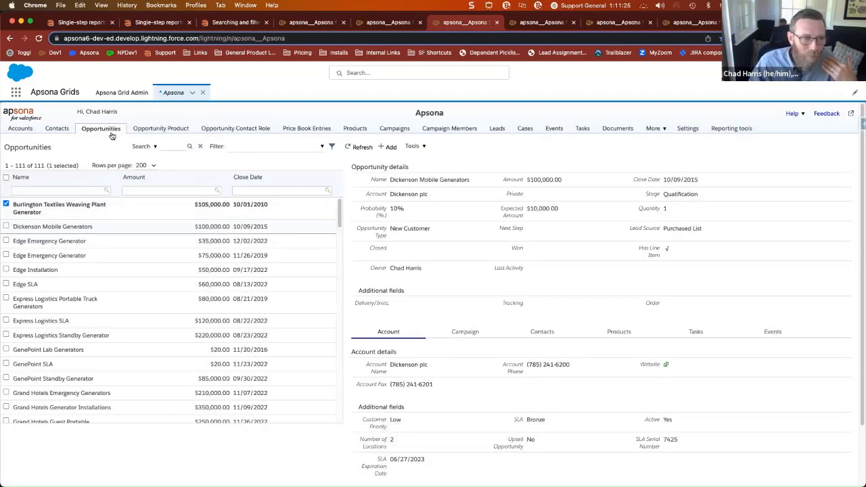
Open the "# of years with purchases within last 5 FYs" Opportunity report for editing and review its available related objects
mouse_move(112, 135)
left_click(97, 183)
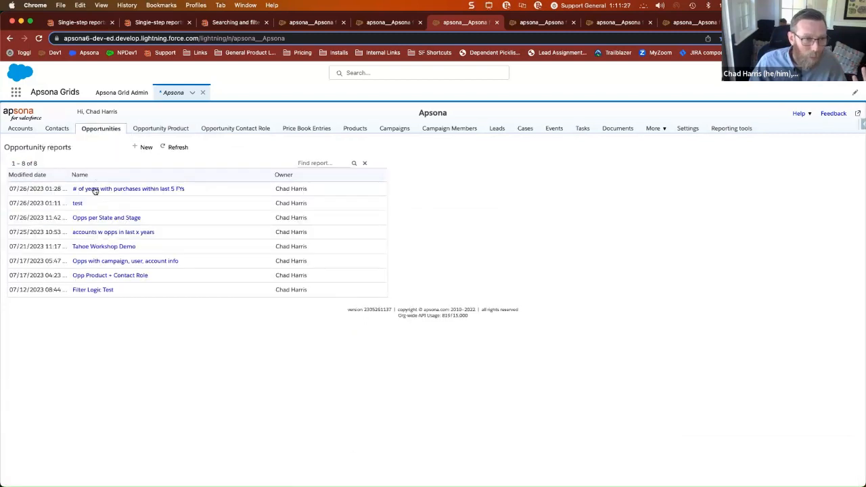
left_click(95, 191)
left_click(90, 201)
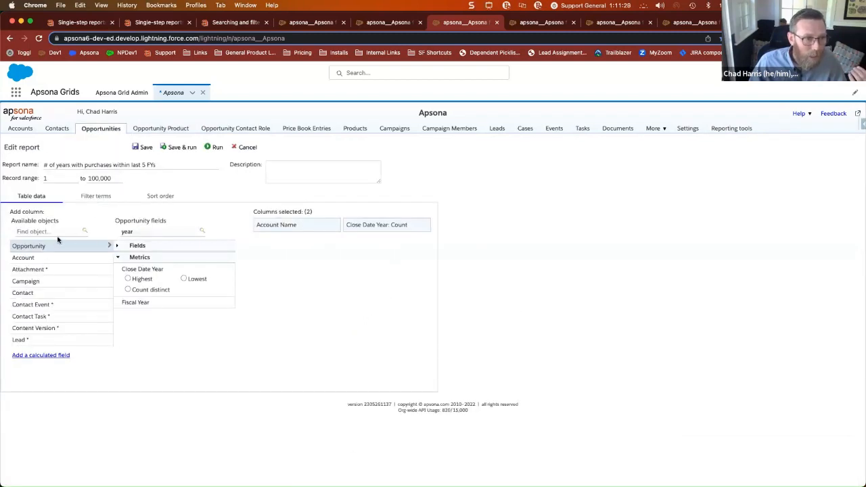
scroll(111, 256, "down", 1)
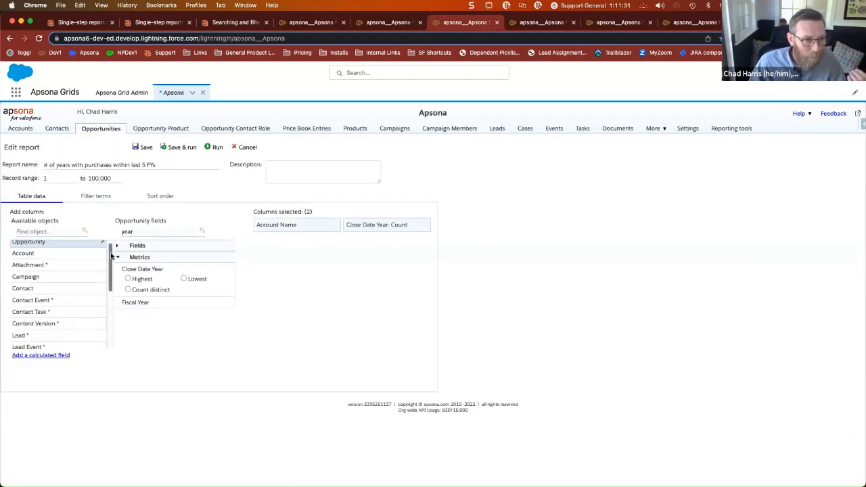
left_click_drag(112, 256, 102, 318)
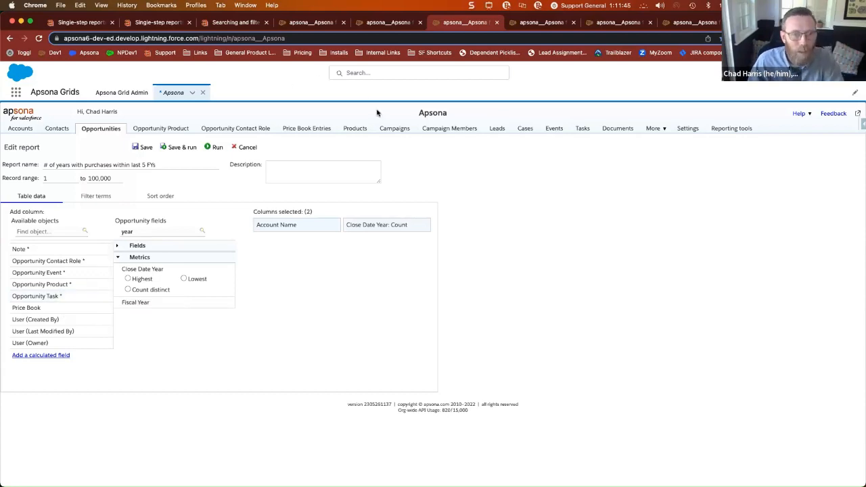
key("ctrl+Right")
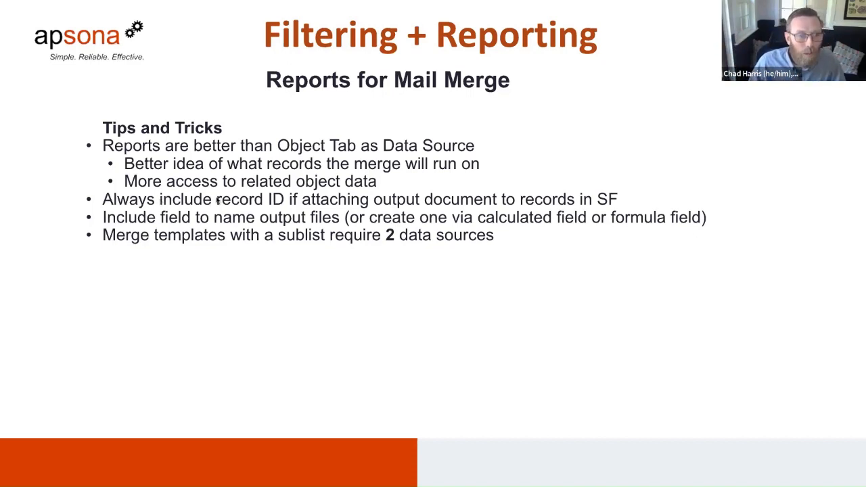
key("Right")
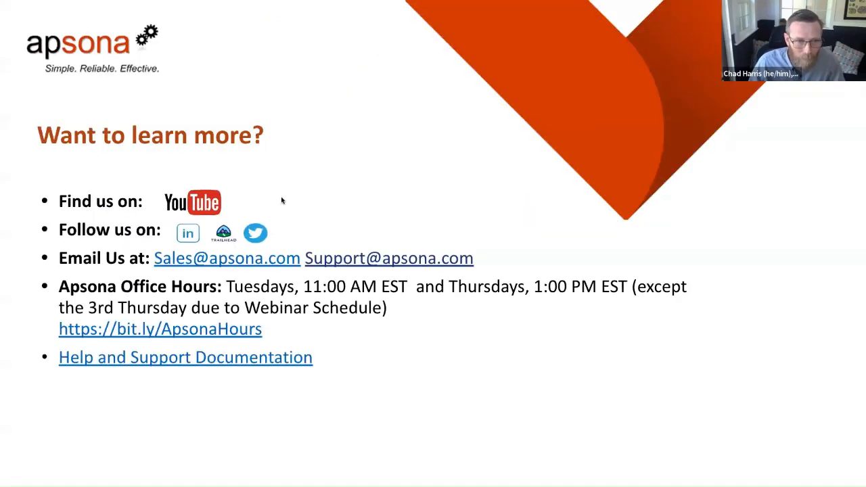
key("Left")
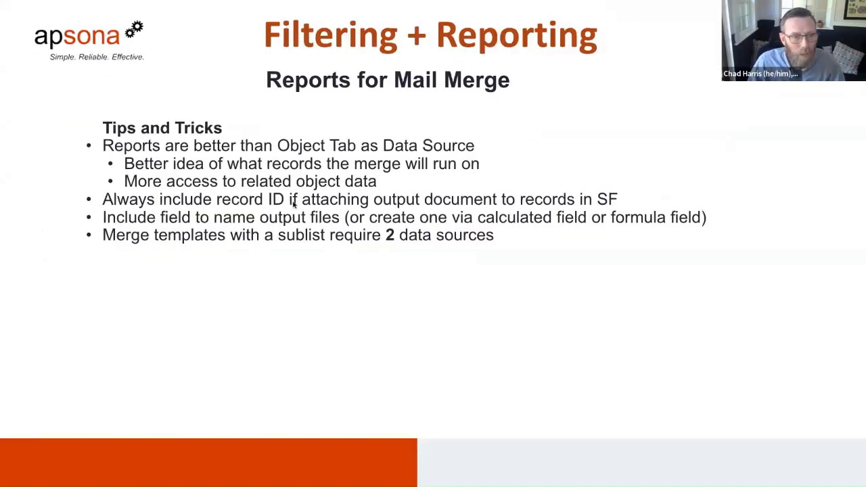
key("ctrl+Left")
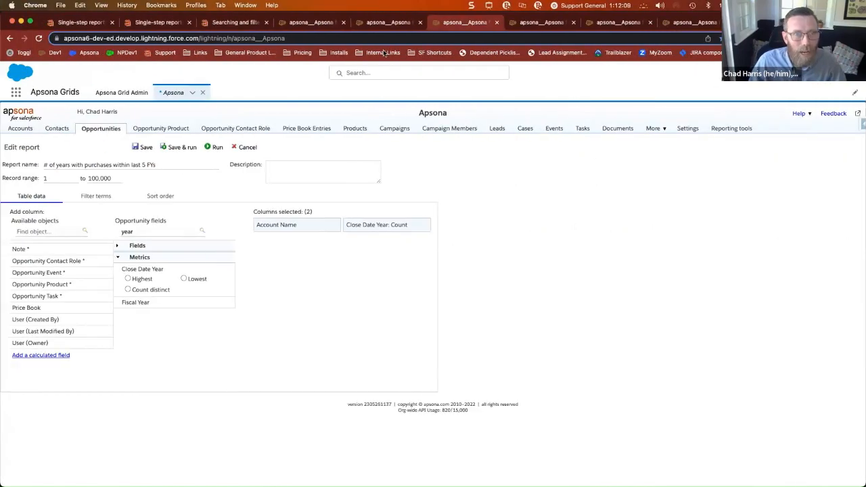
Find the browser tab with the open merge action for the "Accounts with Opps Total" report and bring it forward
left_click(548, 24)
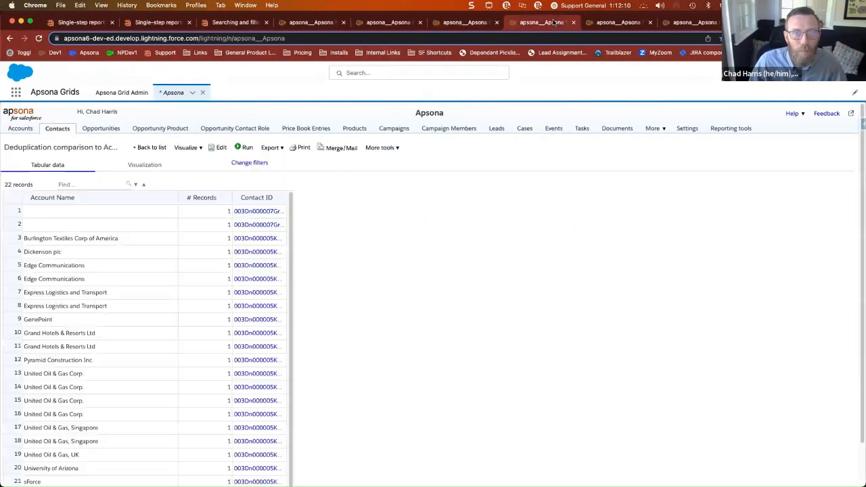
left_click(614, 23)
left_click(686, 24)
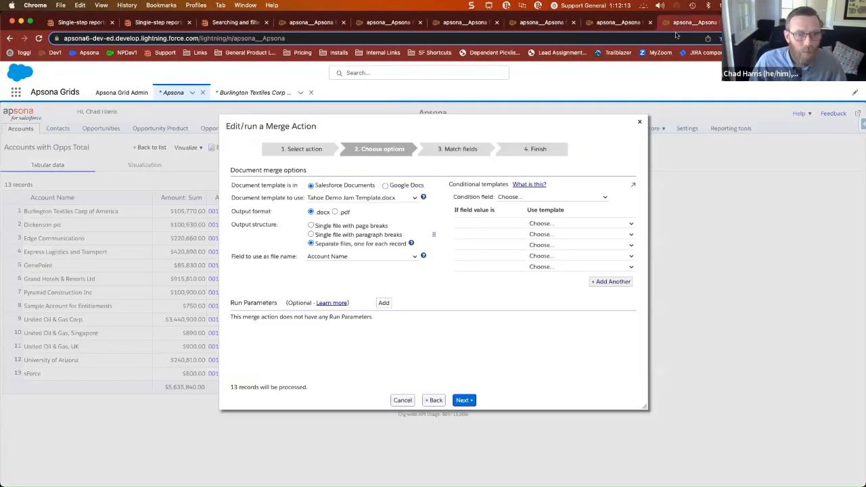
Review the "Accounts with Opps Total" merge's logging options and settable Account fields, and enable creating a Task related to each Account
left_click(758, 23)
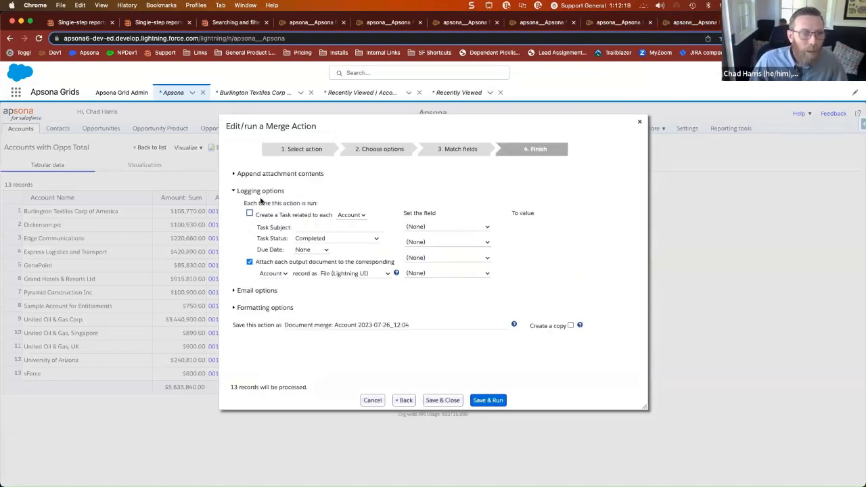
left_click(235, 191)
left_click(235, 191)
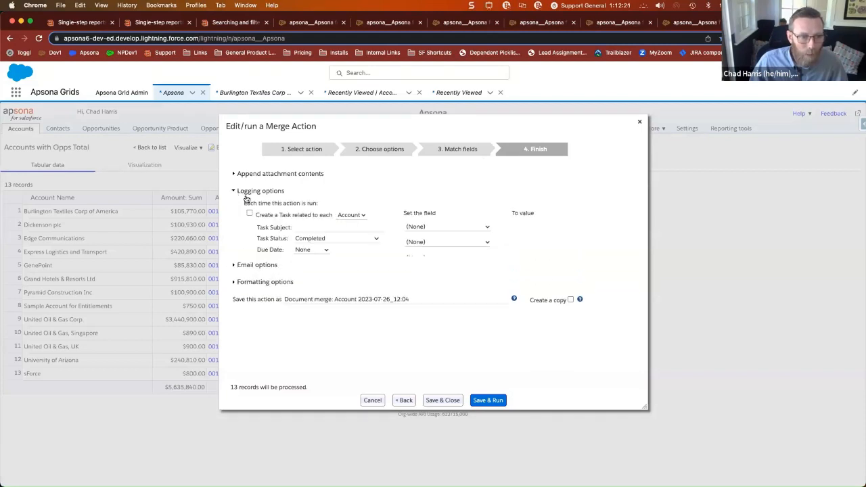
left_click(427, 226)
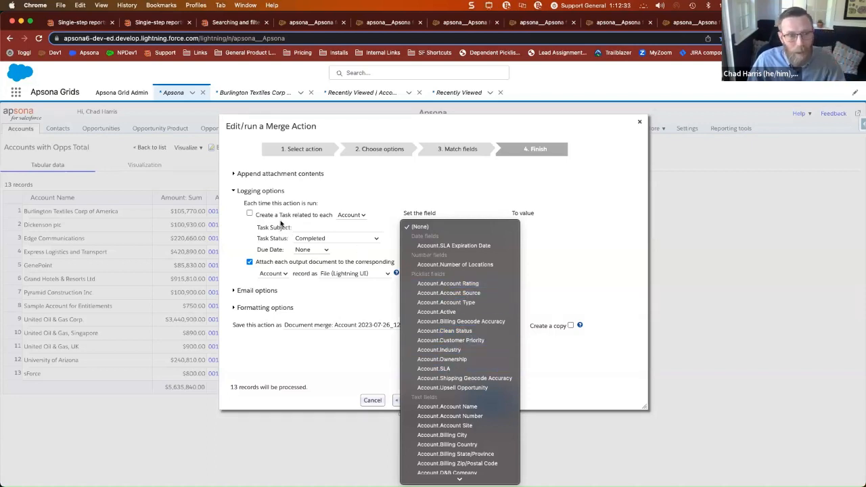
left_click(248, 214)
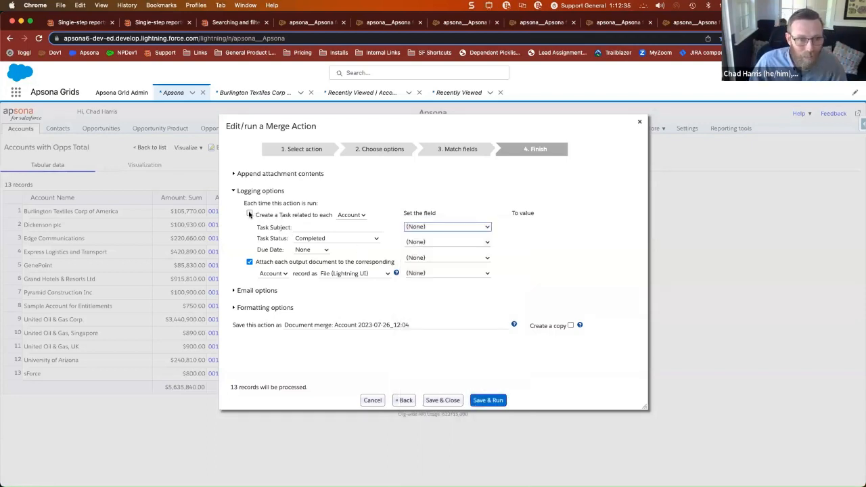
left_click(249, 214)
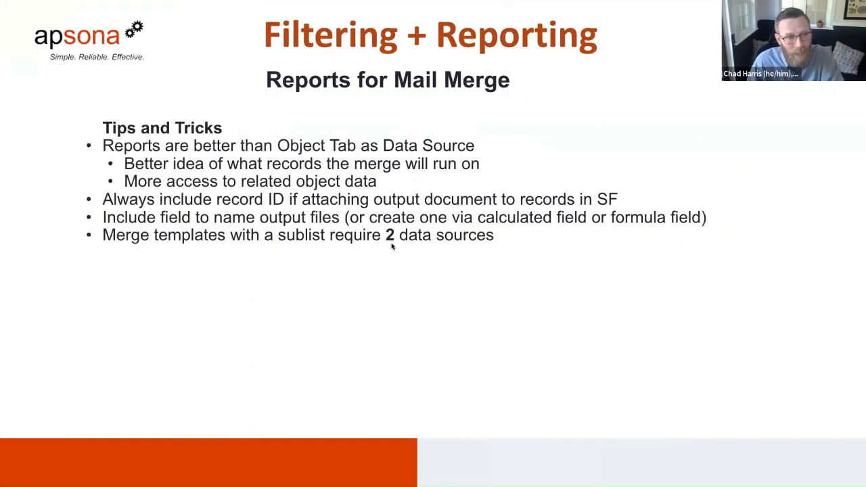
Switch from the slides back to the merge action's document options and examine the fields available for naming the output files
key("ctrl+Left")
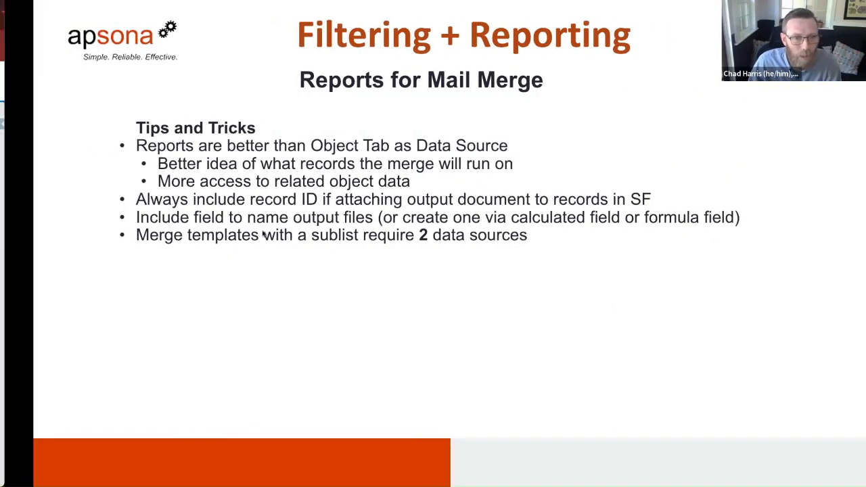
key("ctrl+Right")
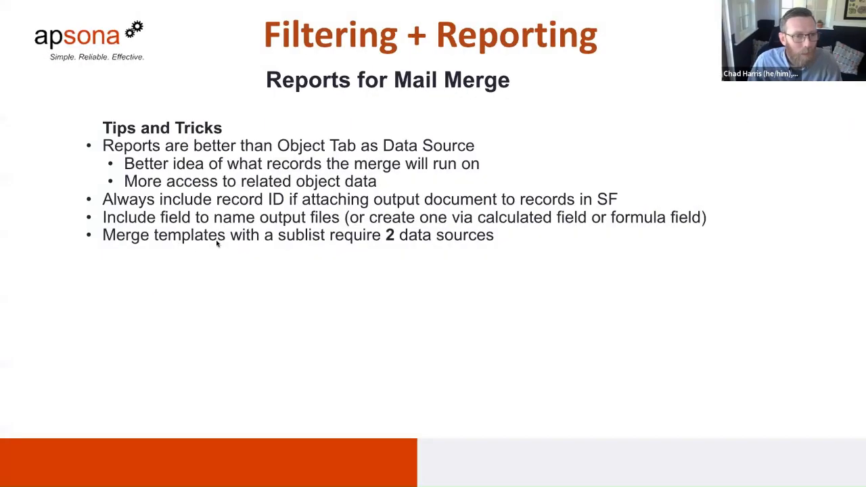
key("ctrl+Left")
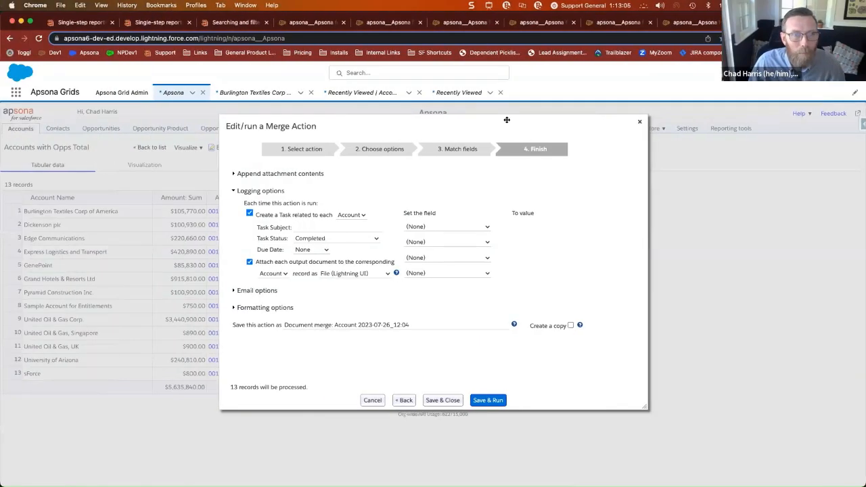
left_click(672, 22)
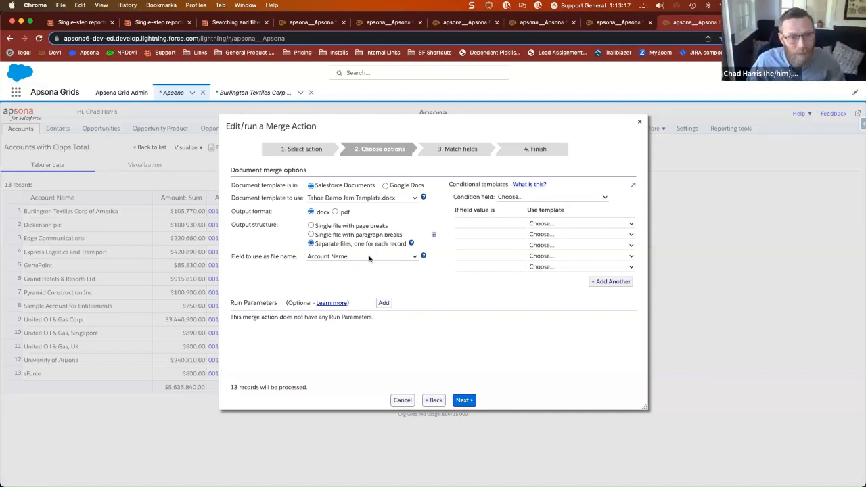
left_click(316, 259)
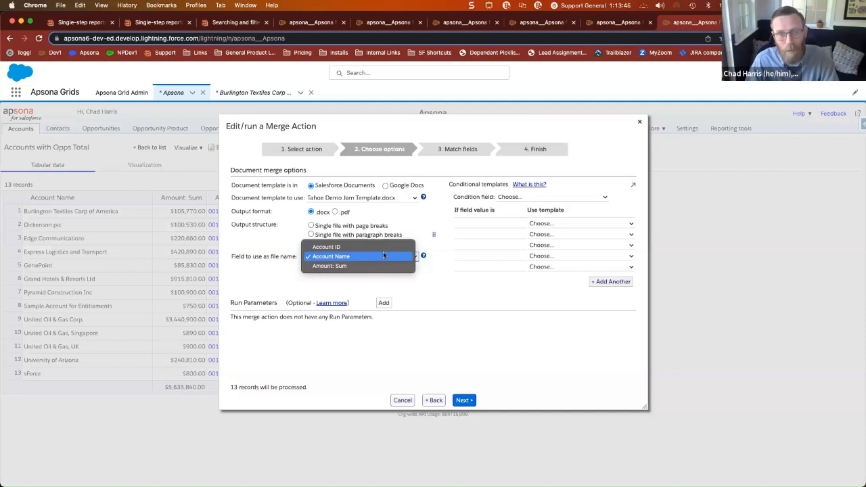
Return to the slide presentation and advance from the mail merge tips to the "Want to learn more?" slide
key("ctrl+Right")
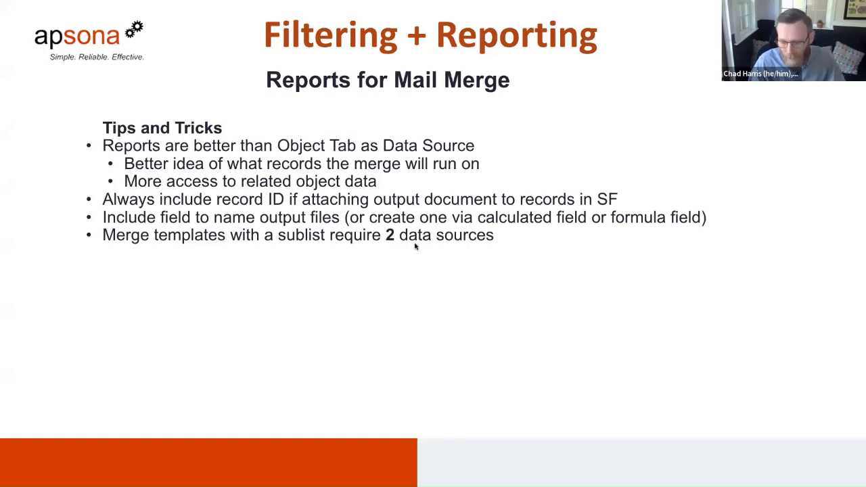
key("Right")
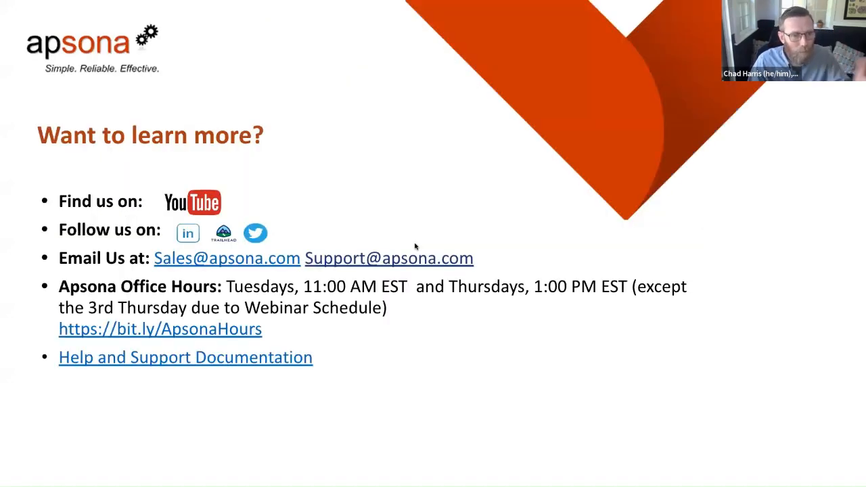